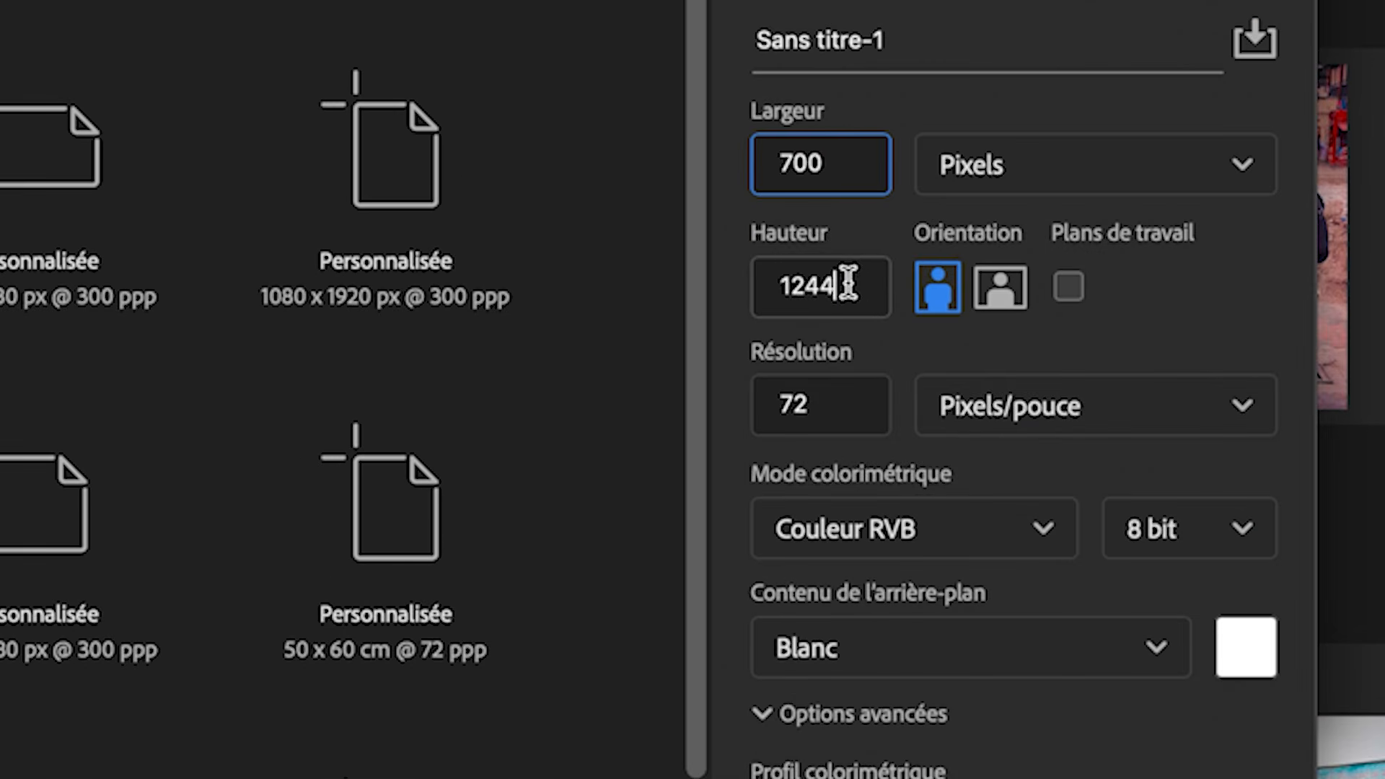
Step: Create a new document 2000 pixels wide and 2000 pixels high with a resolution of 300 pixels per inch
drag(966, 280, 937, 280)
click(838, 409)
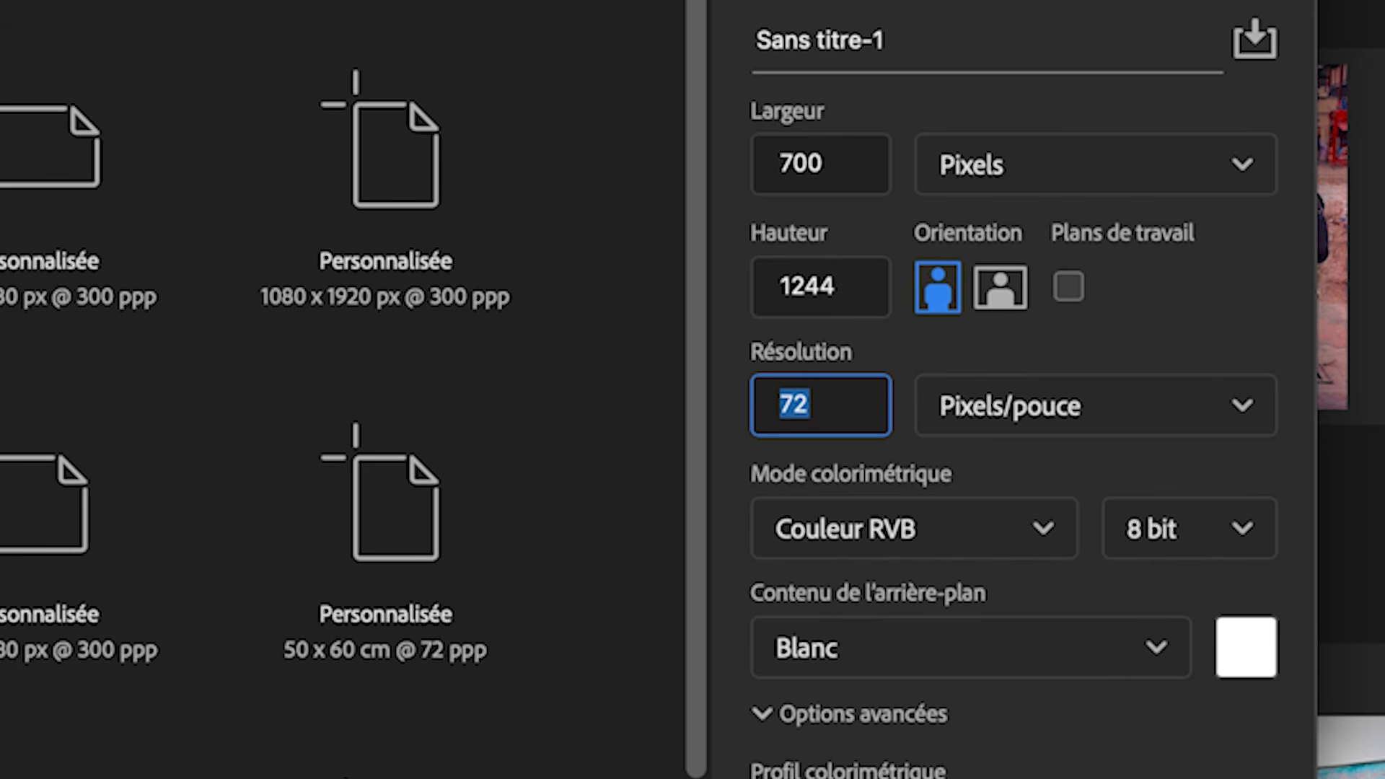
drag(863, 164, 653, 159)
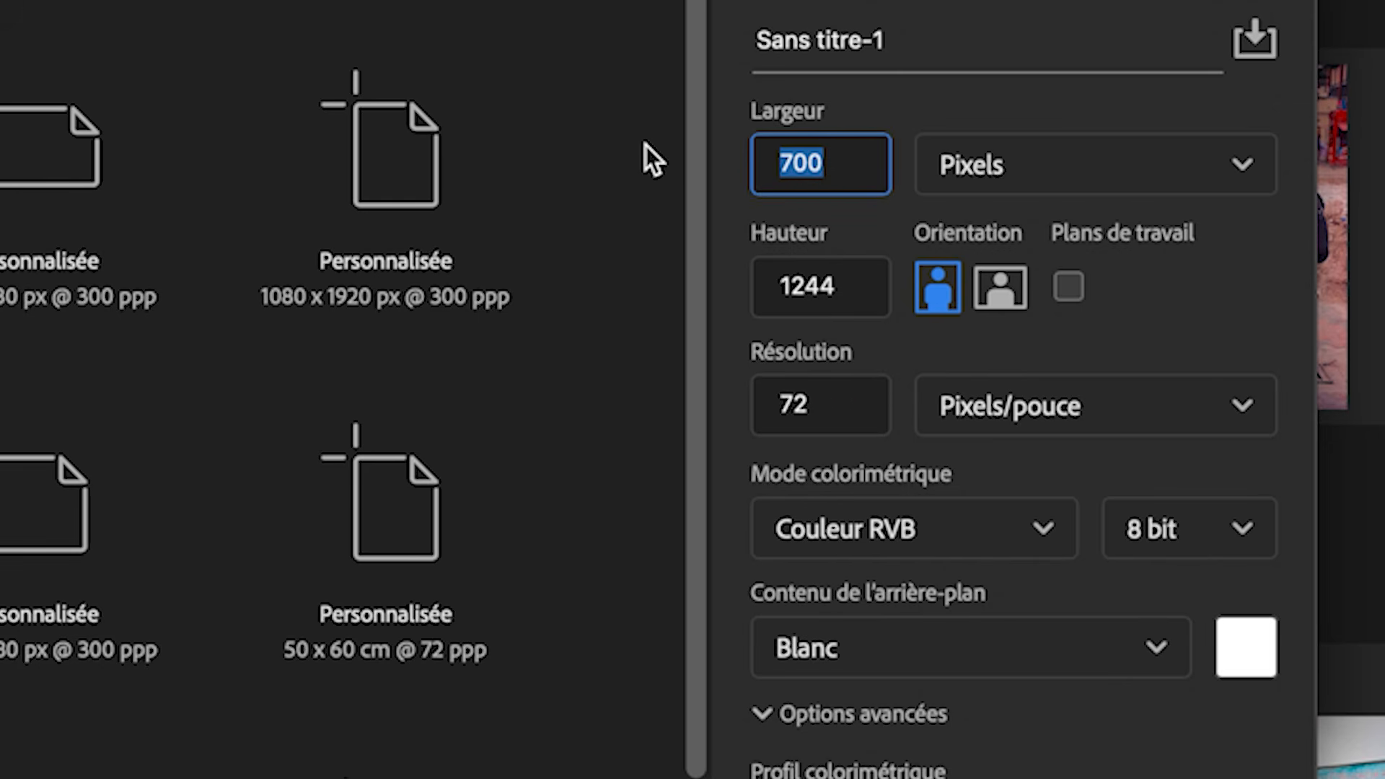
text(2000)
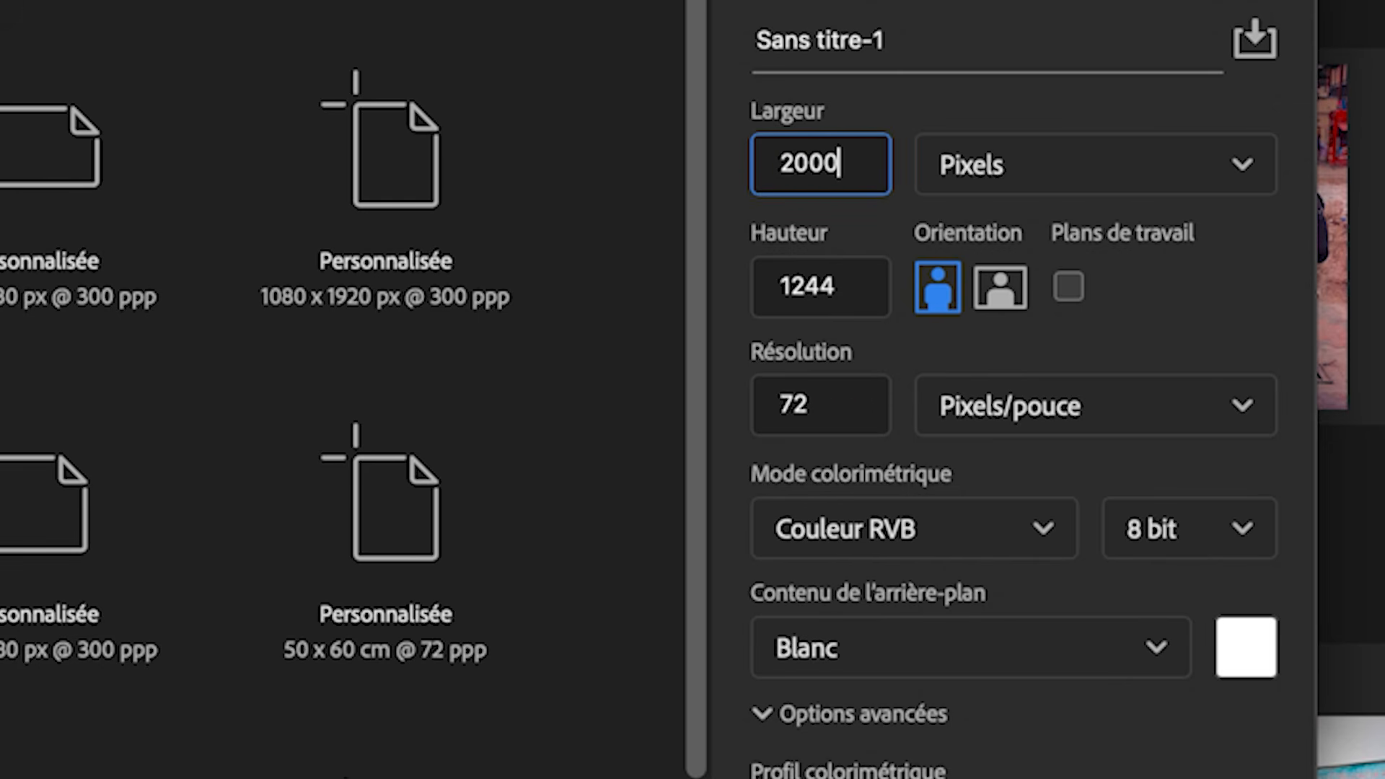
drag(862, 284, 603, 287)
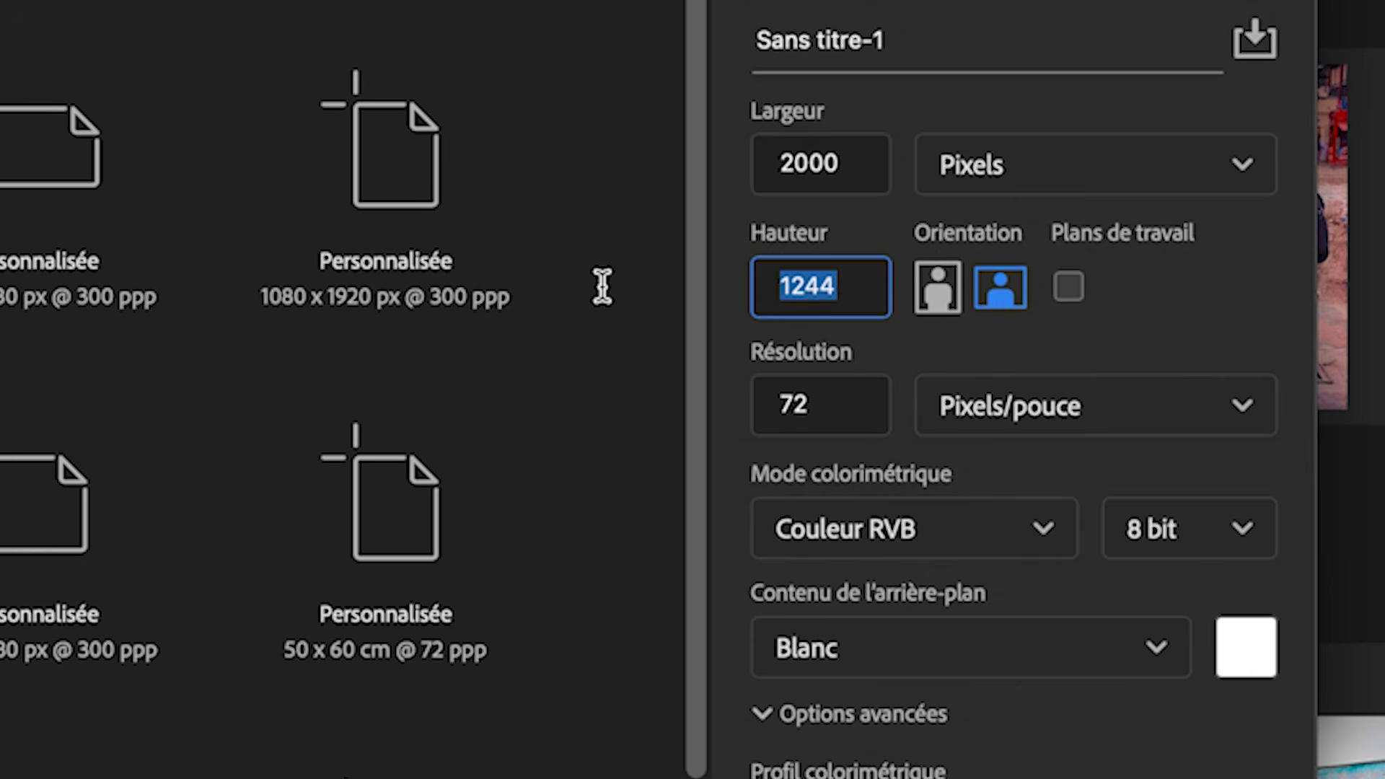
text(2000)
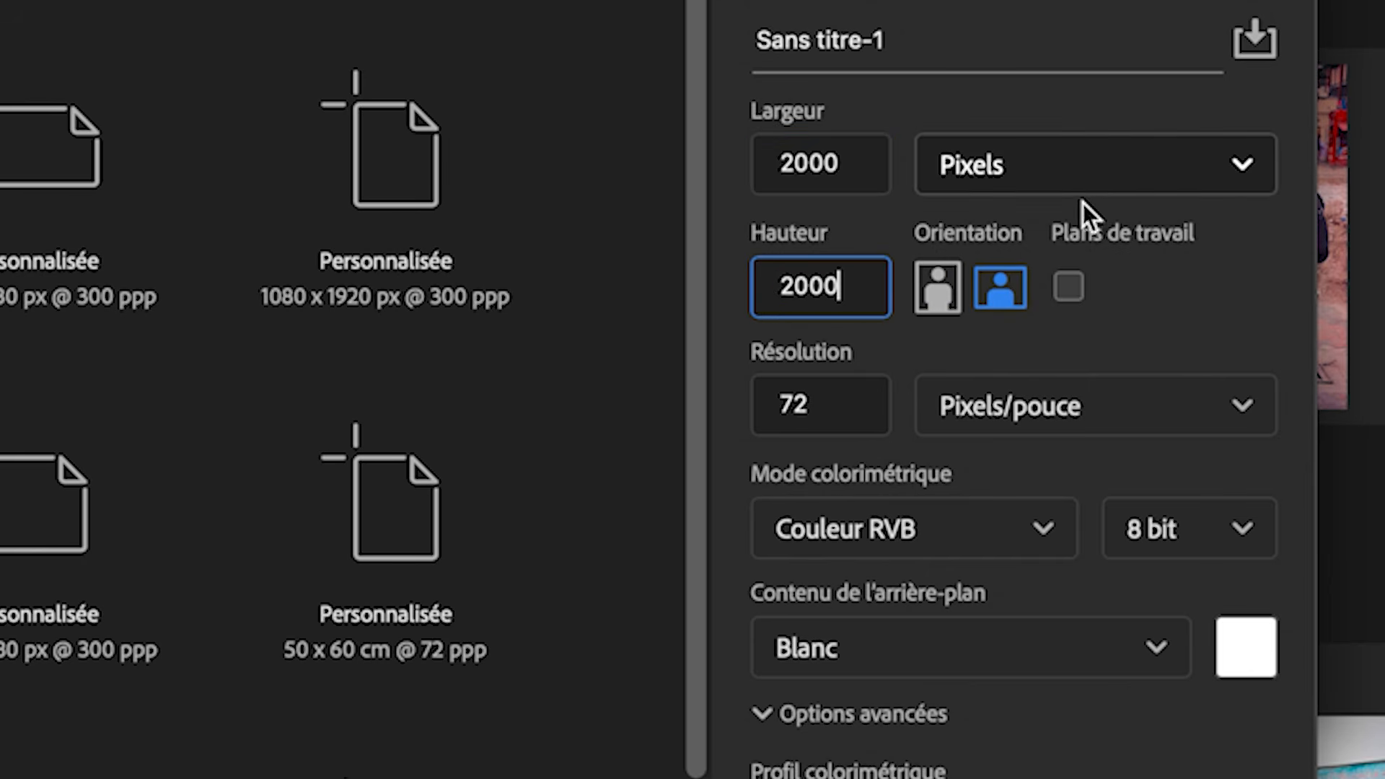
click(1033, 176)
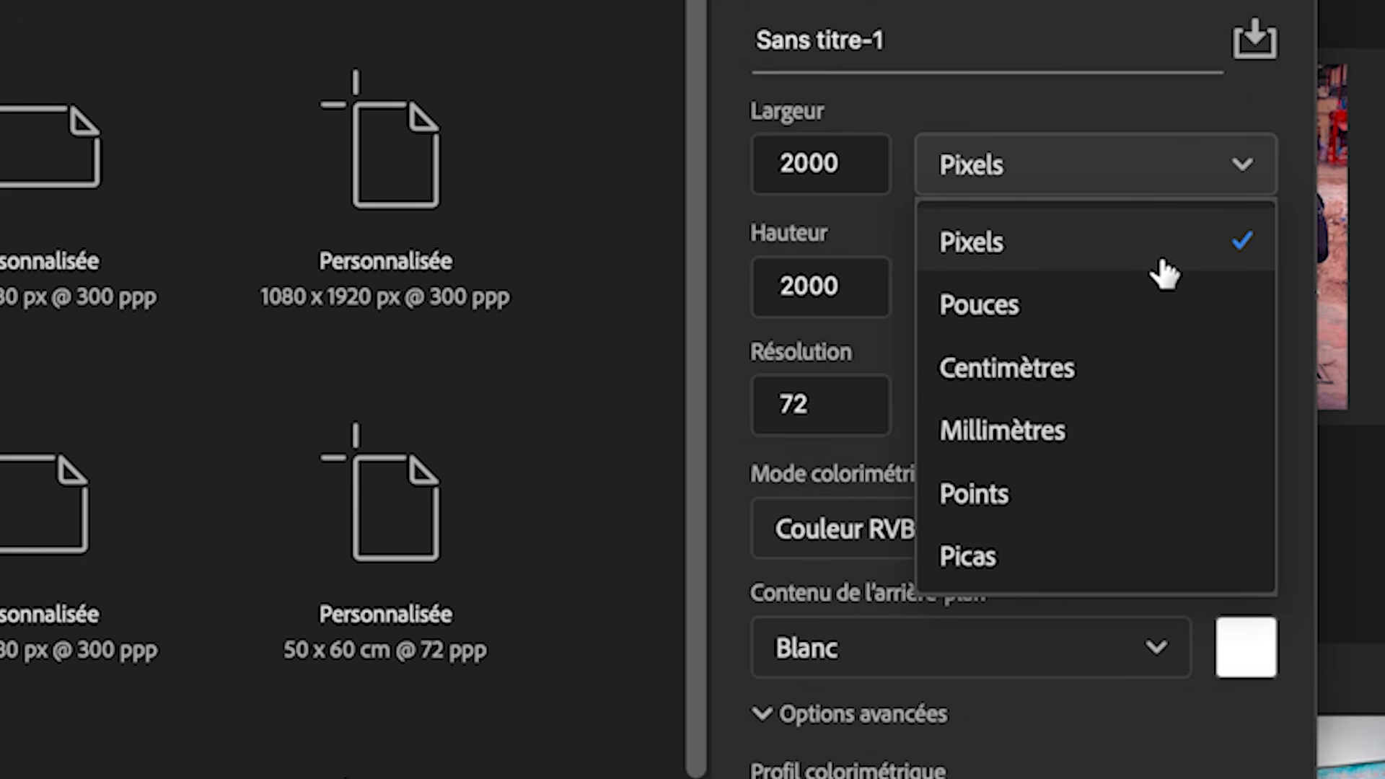
click(868, 414)
text(300)
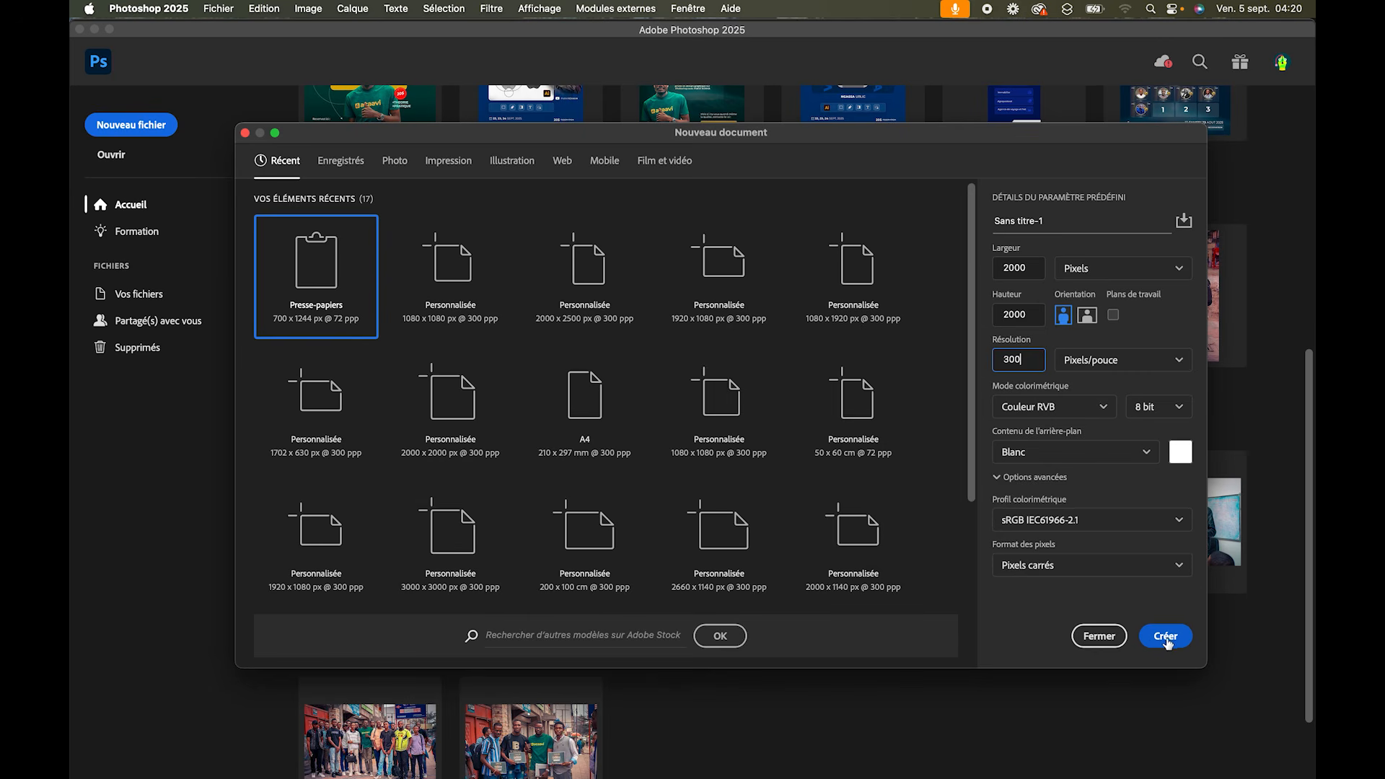
click(1167, 638)
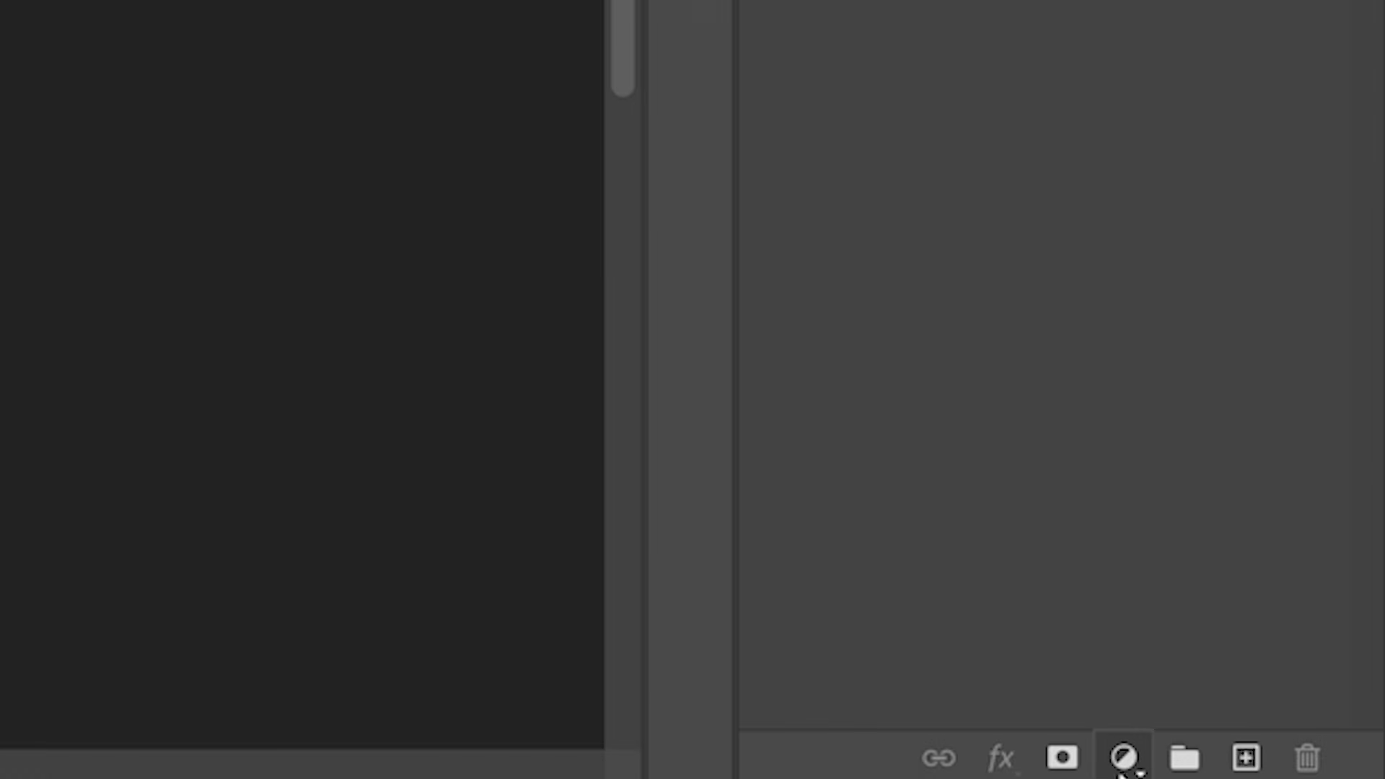
Step: Add a gradient fill layer using the black-to-white preset from the Basiques group
click(1123, 757)
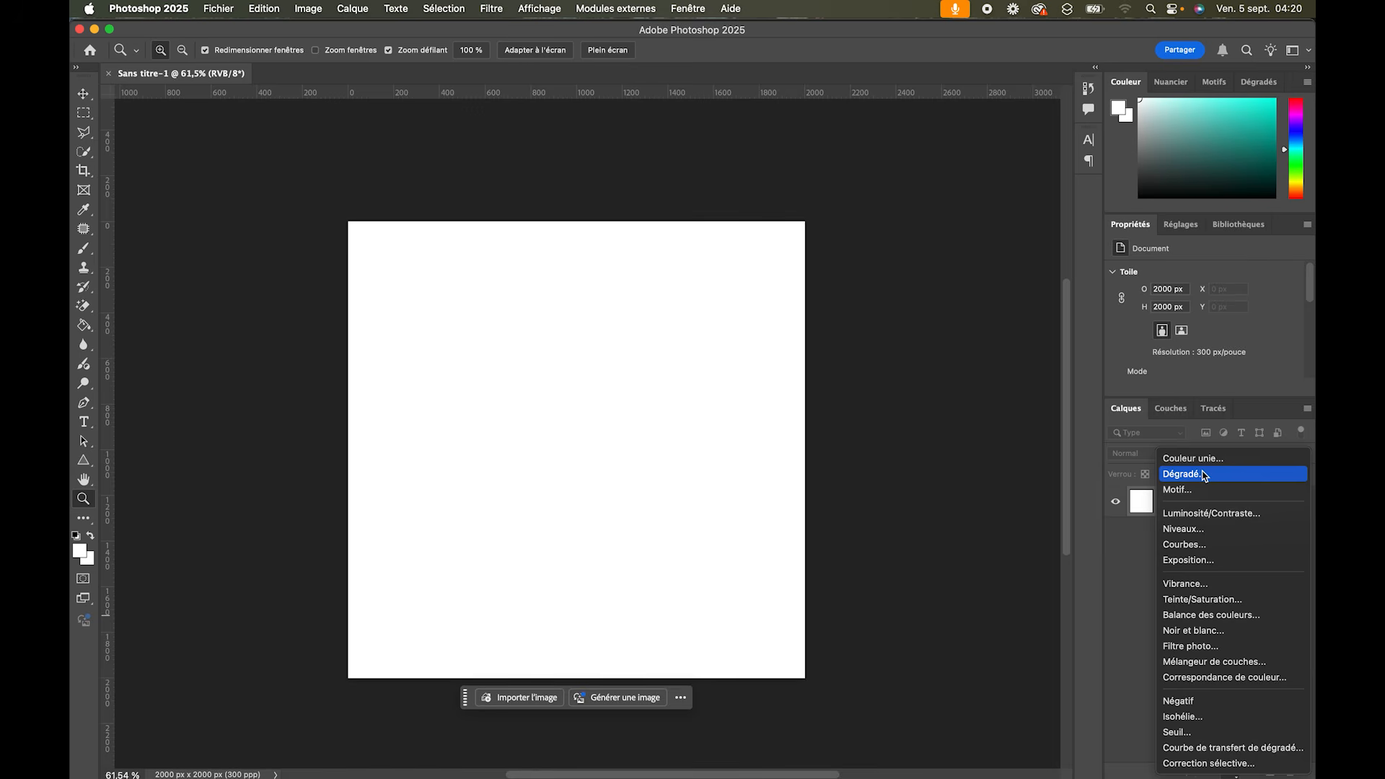
click(1204, 475)
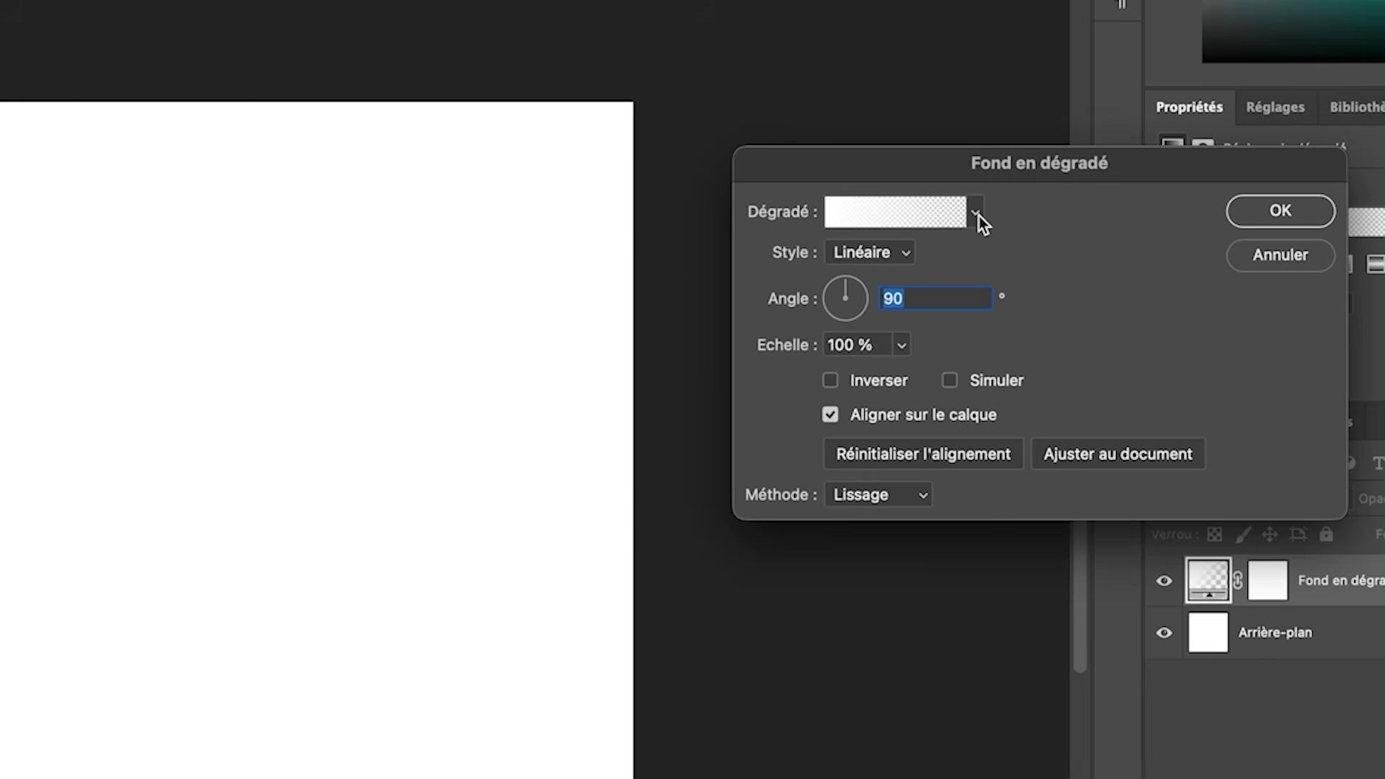
click(976, 213)
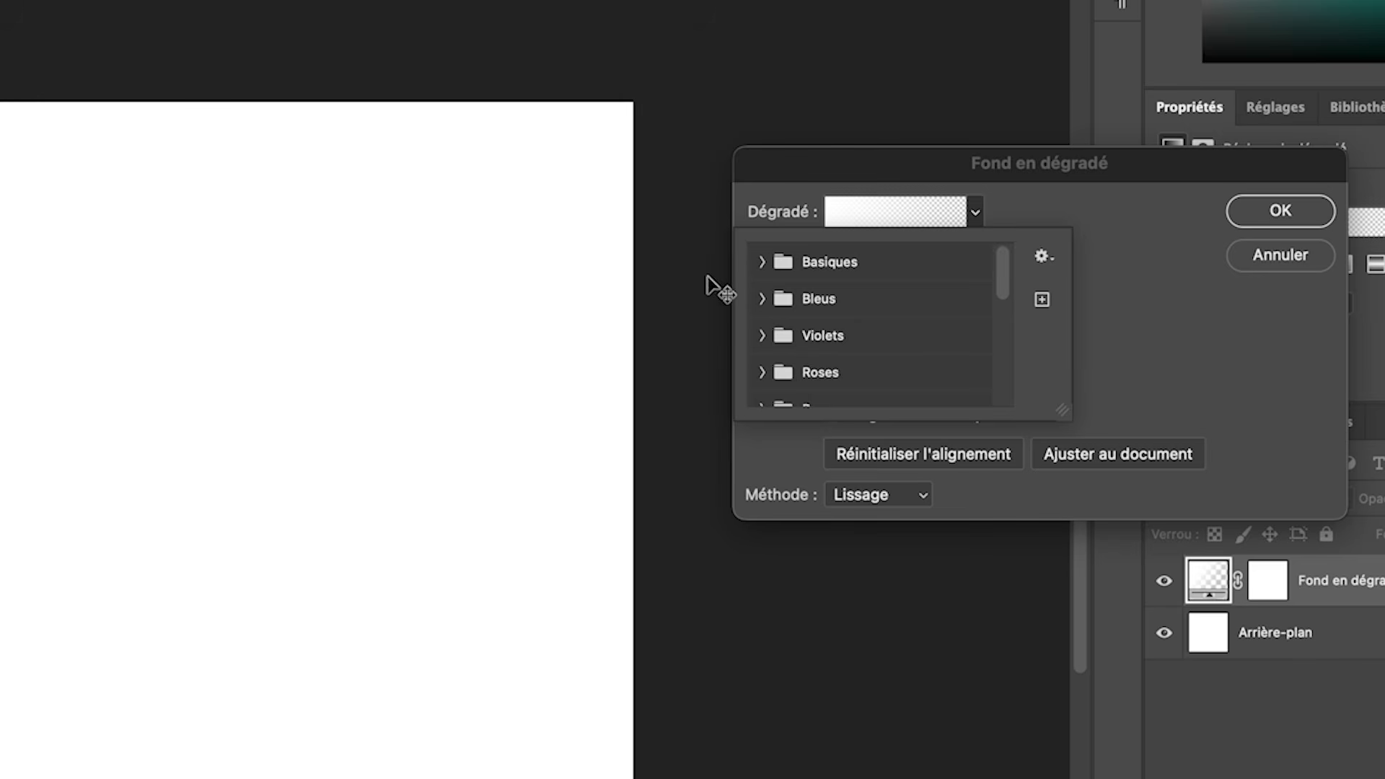
click(759, 262)
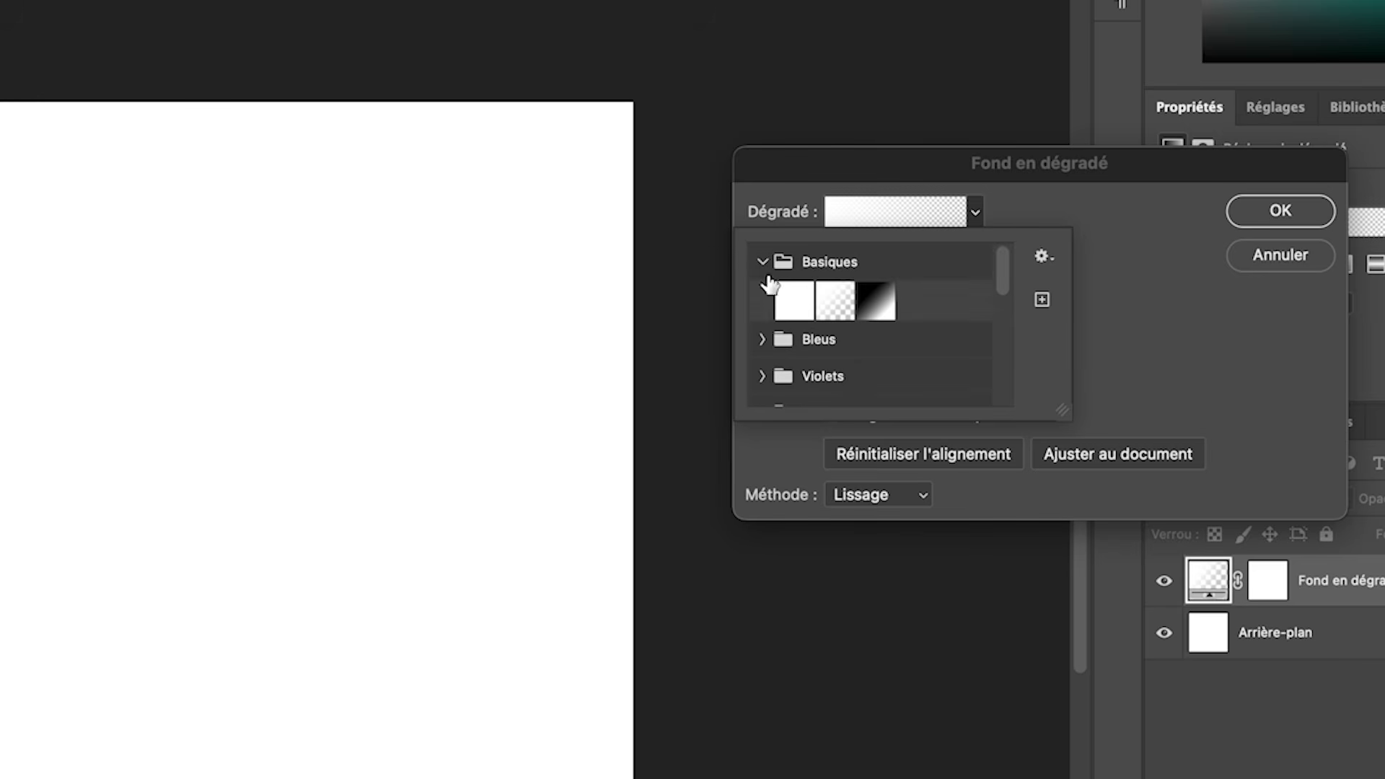
click(875, 301)
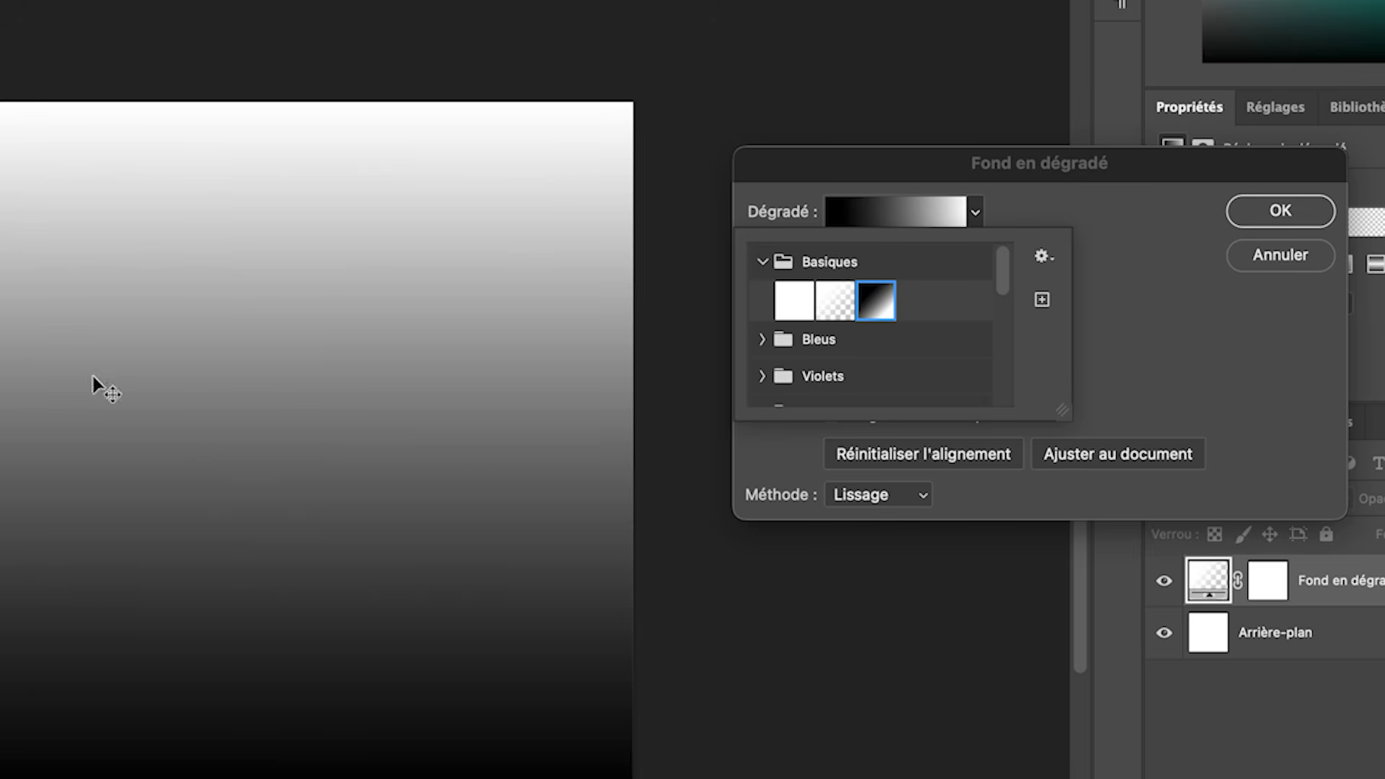
Step: Change the gradient's black colour stop at position 0 to a dark navy blue with a hue of 229°
click(888, 206)
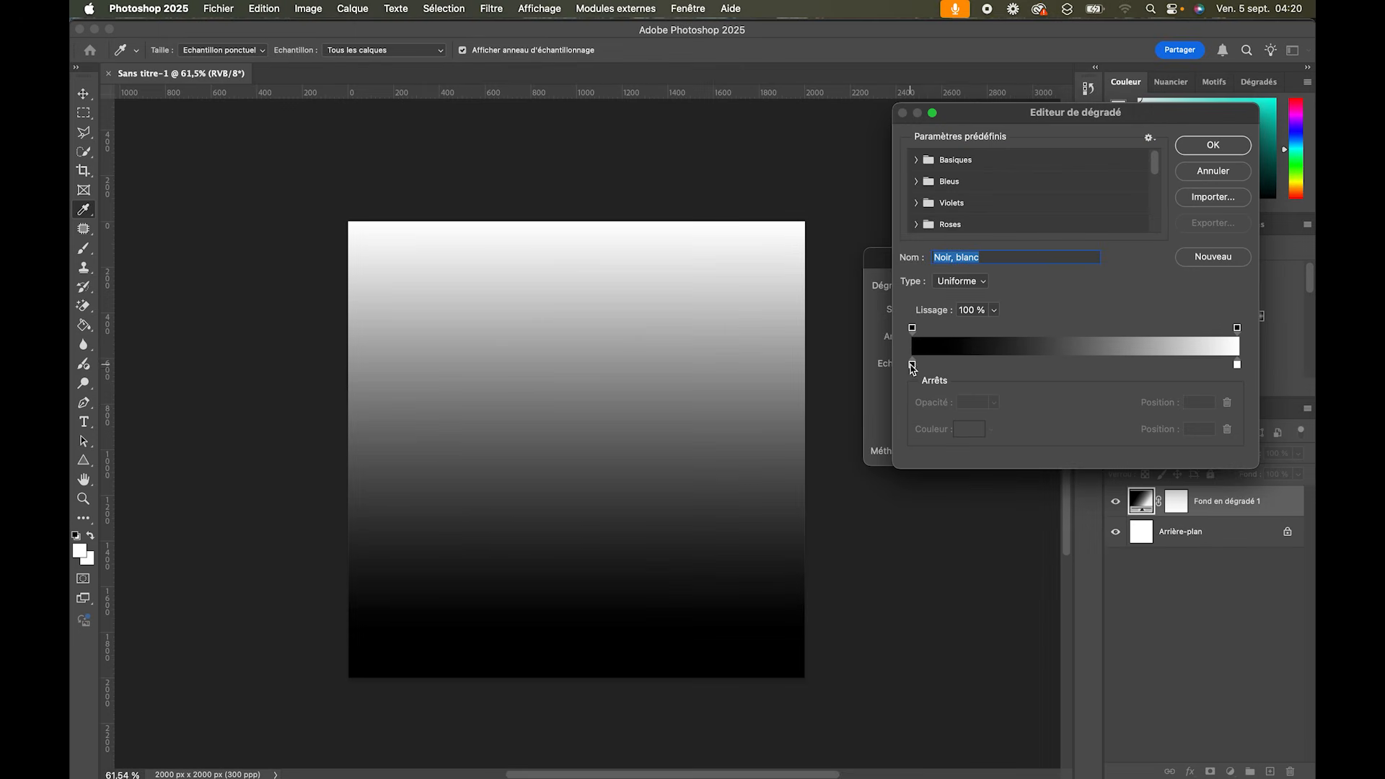
click(912, 366)
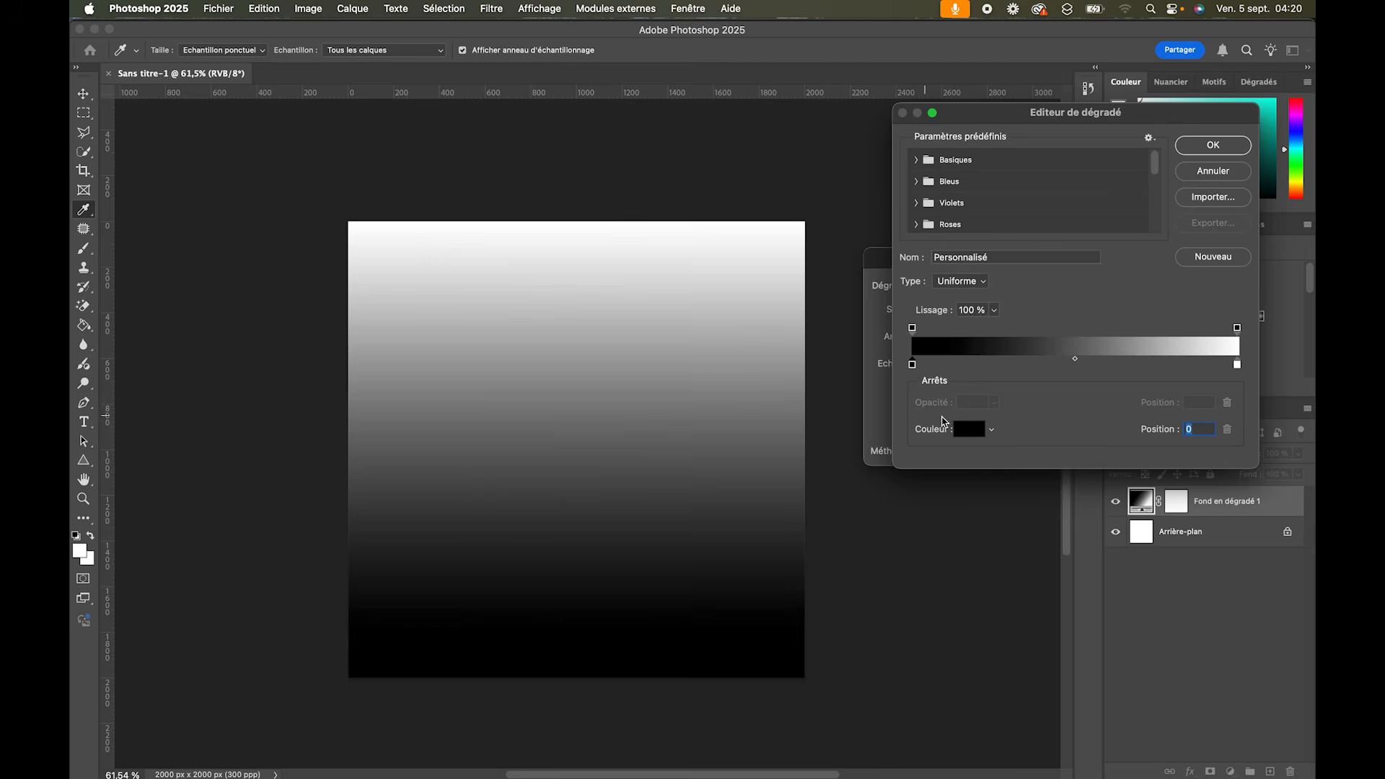
click(962, 430)
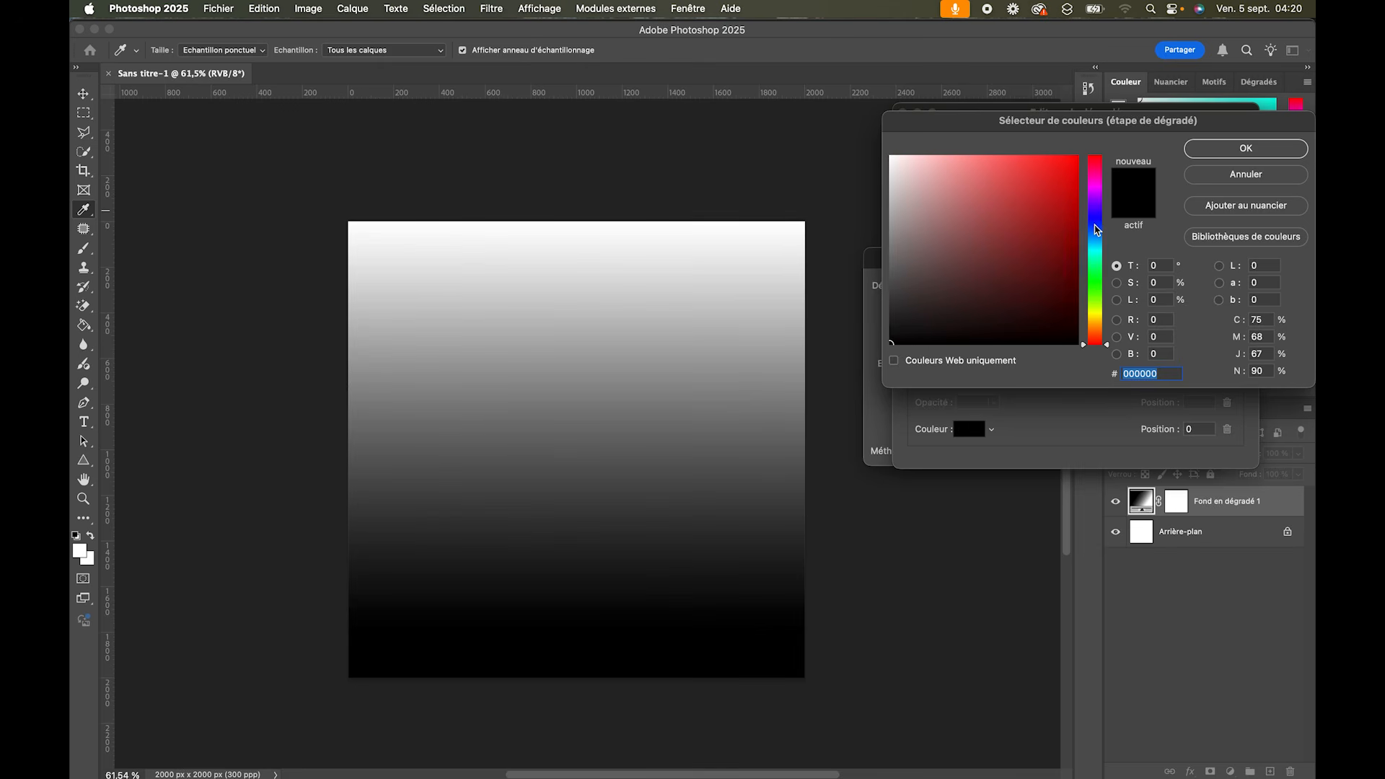
click(1094, 224)
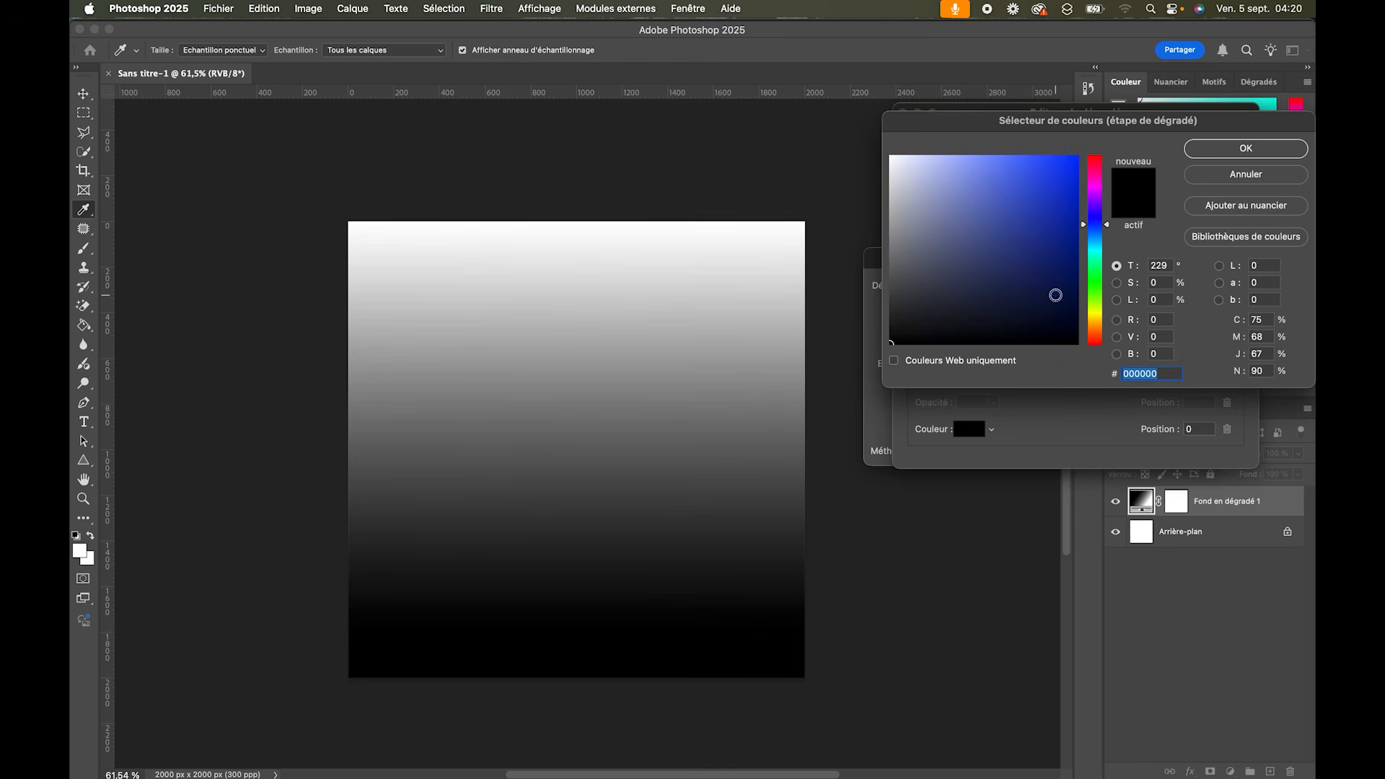
click(1055, 295)
click(1245, 149)
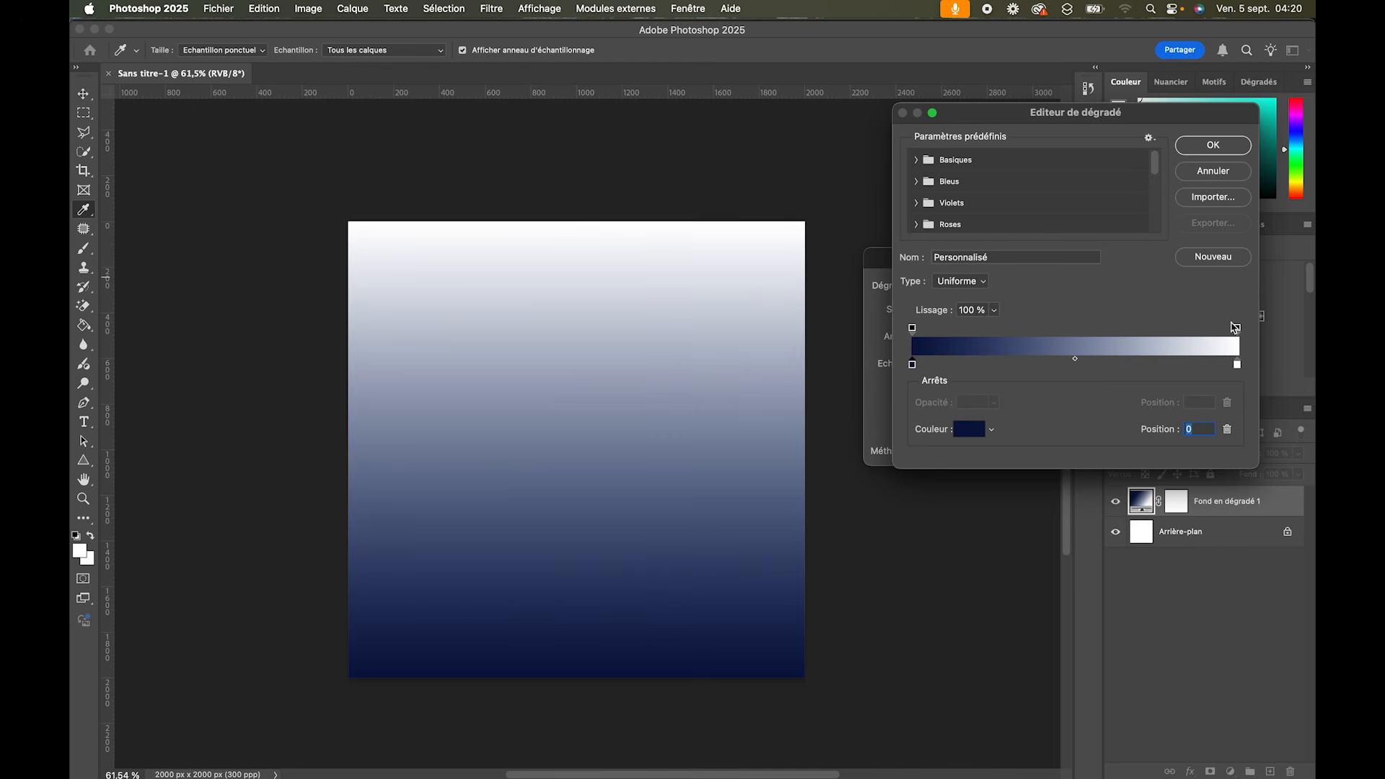
Step: Set the gradient's colour stop at position 100 to the blue #1e2f78 and apply the gradient fill
click(1237, 365)
click(737, 664)
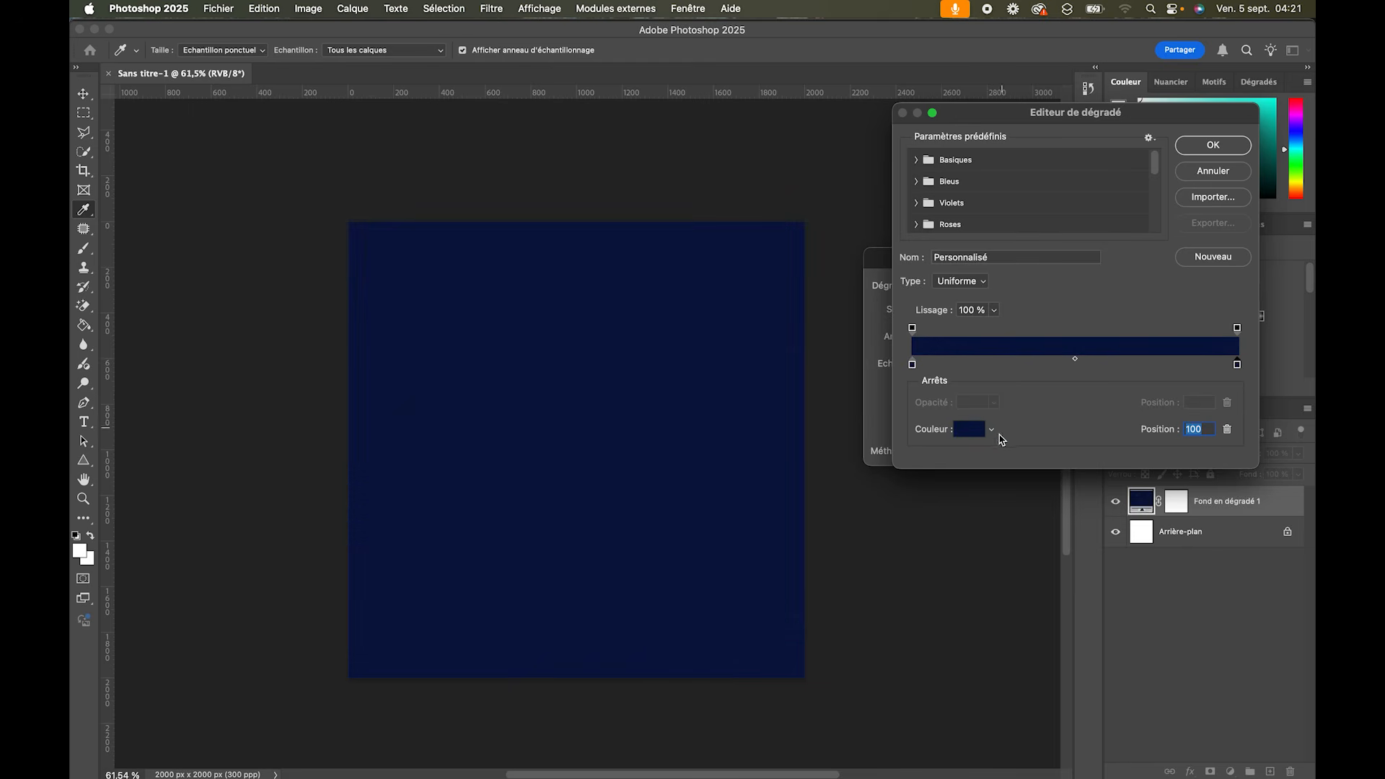
click(967, 431)
drag(1018, 250, 1030, 255)
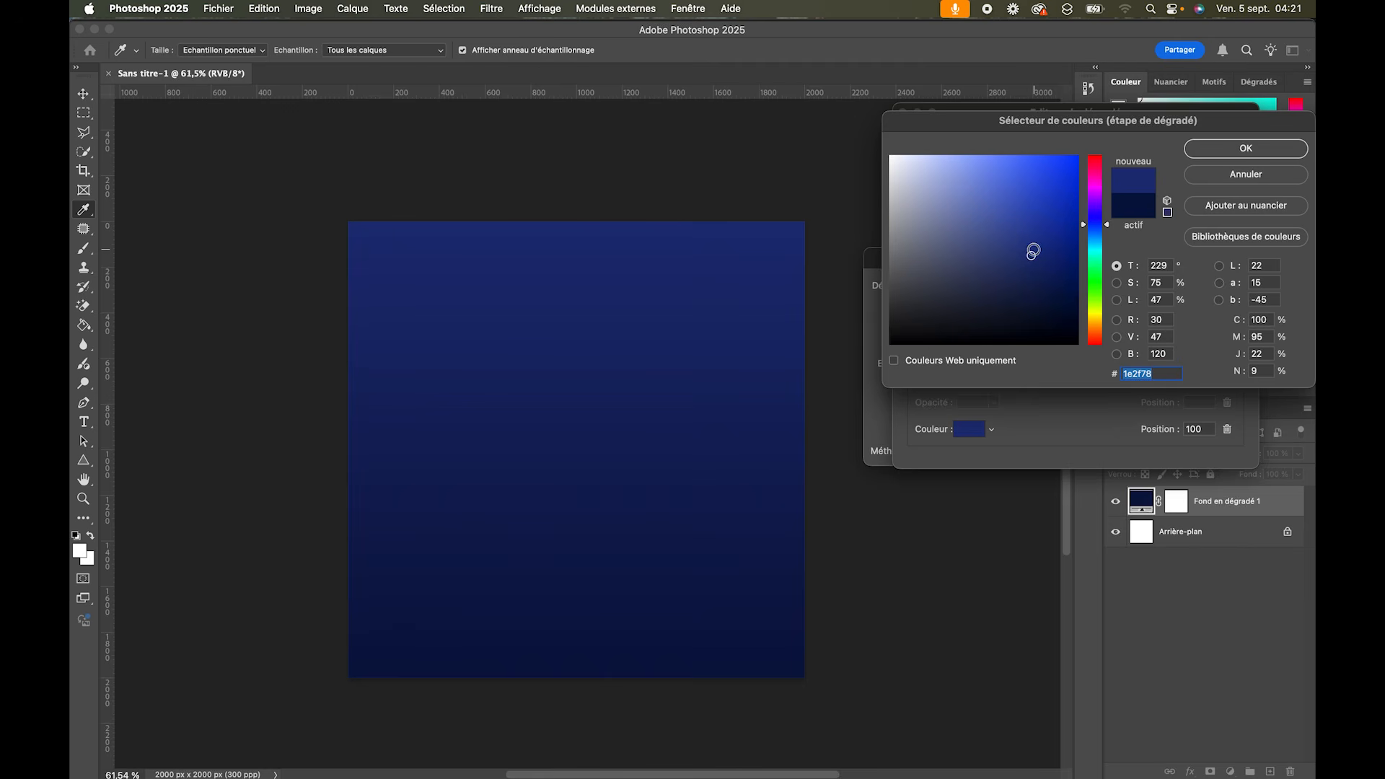
click(1246, 160)
click(1207, 153)
click(1183, 284)
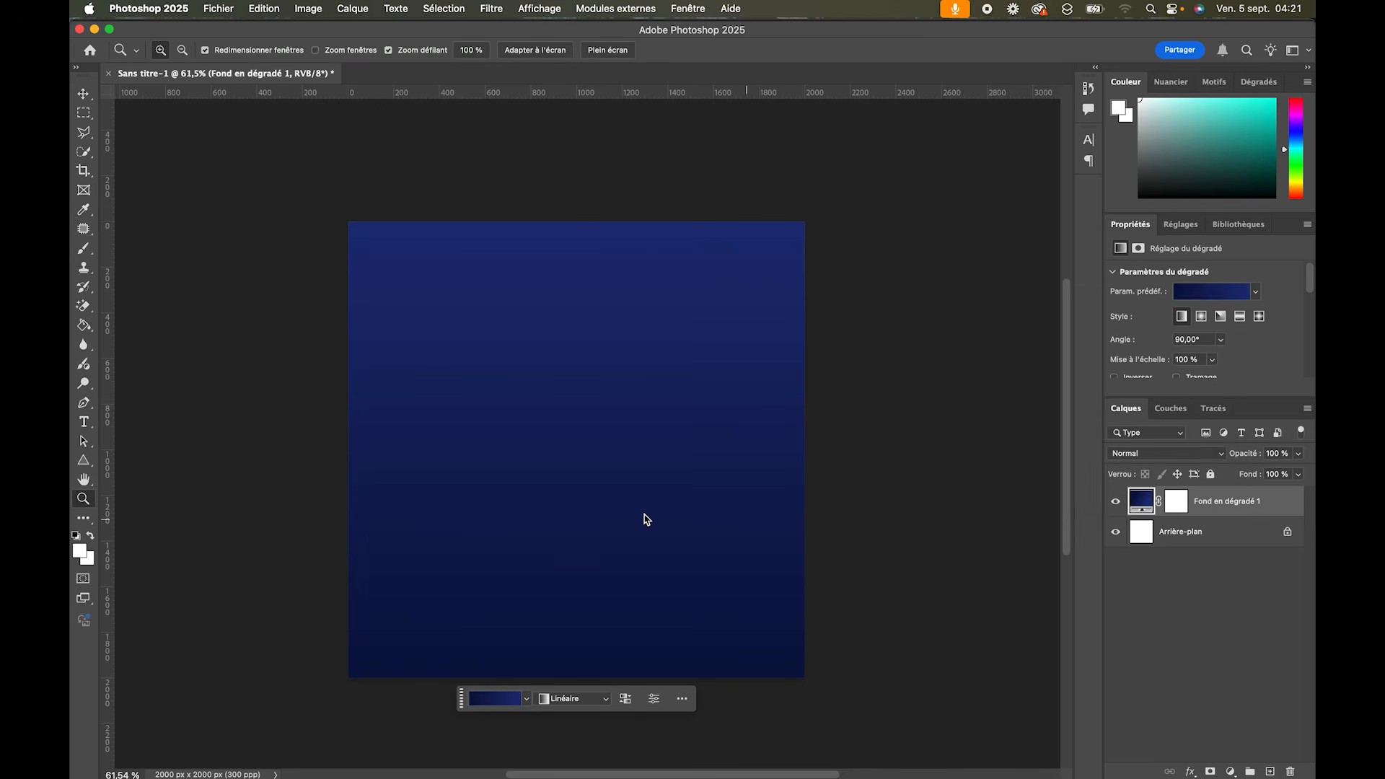
Step: Place IMG_8836.JPG from Finder's Glace folder into the Photoshop document and enlarge it to about 2102 × 3736 px, covering the canvas
drag(587, 383, 642, 404)
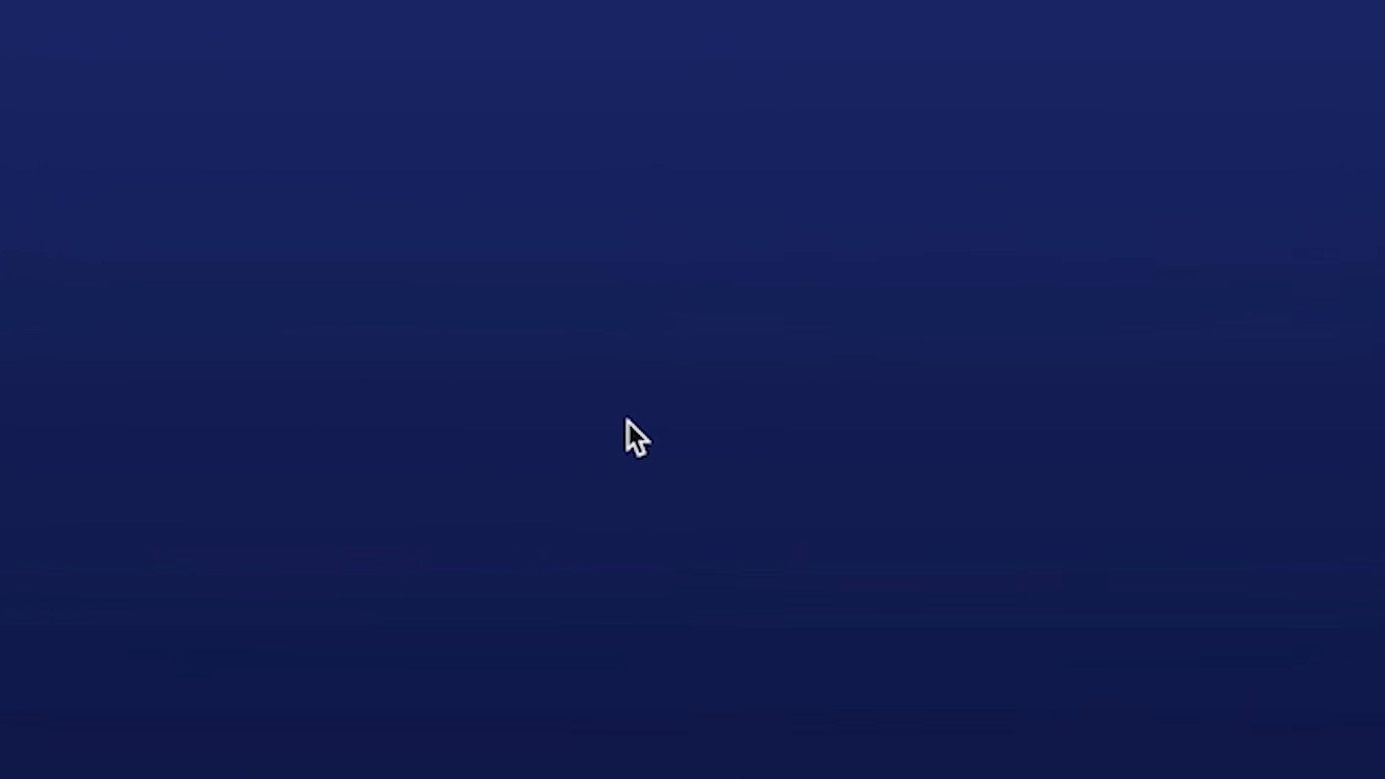
key(z)
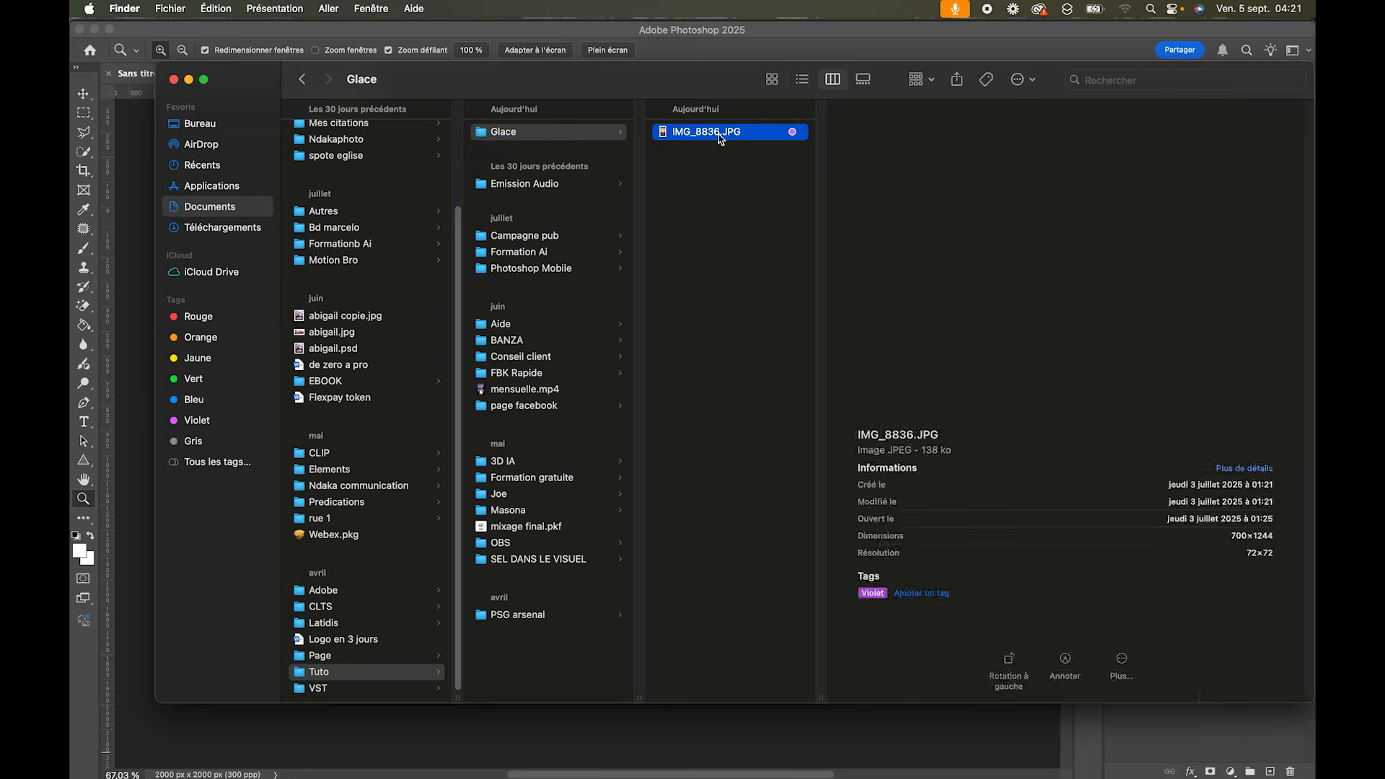
key(space)
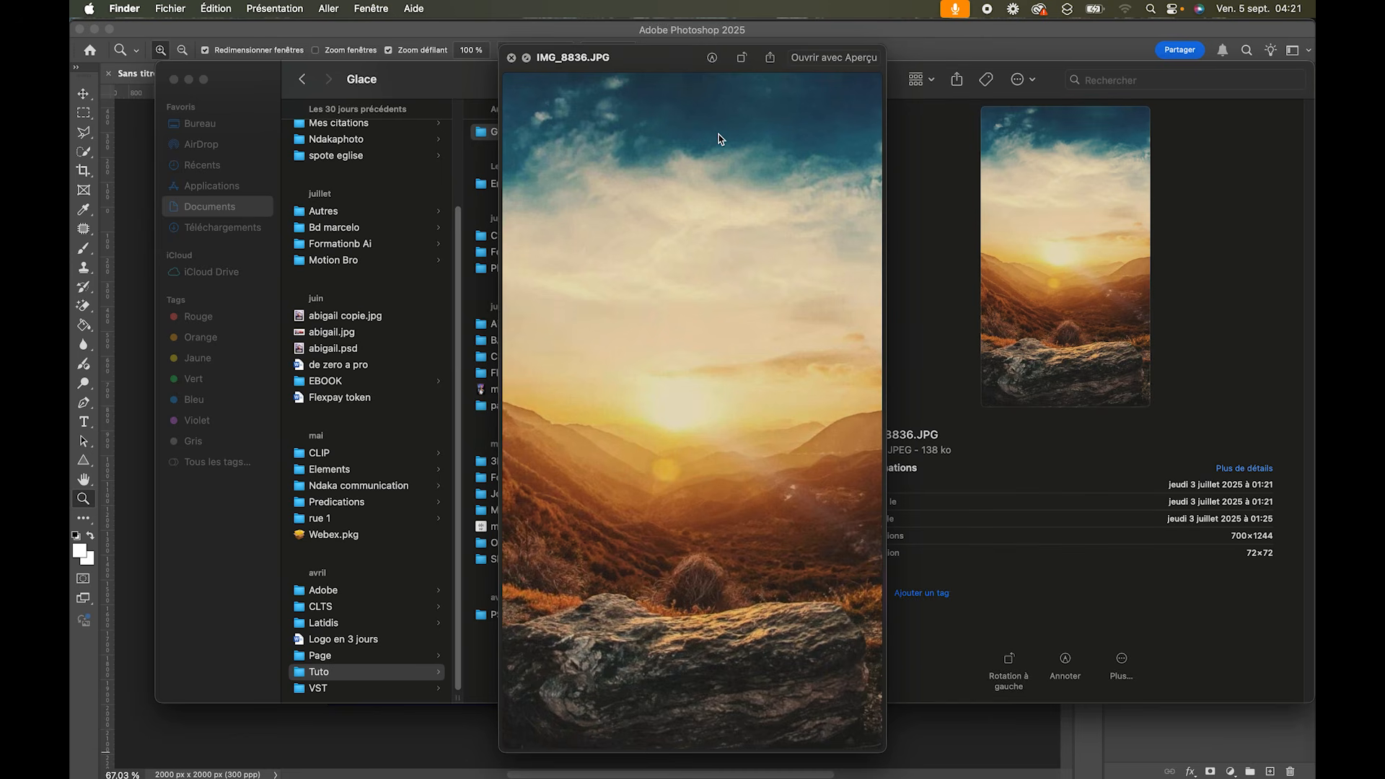
key(space)
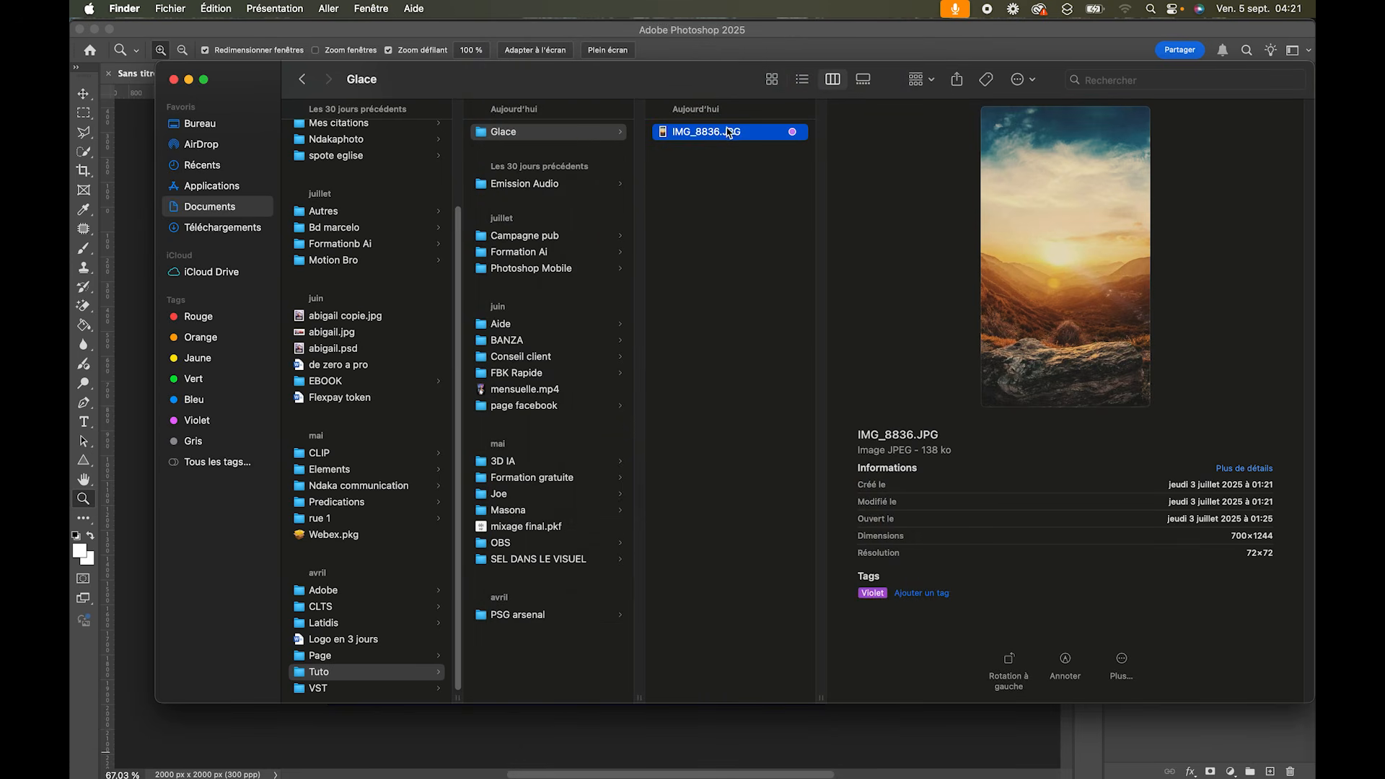
drag(727, 136, 613, 745)
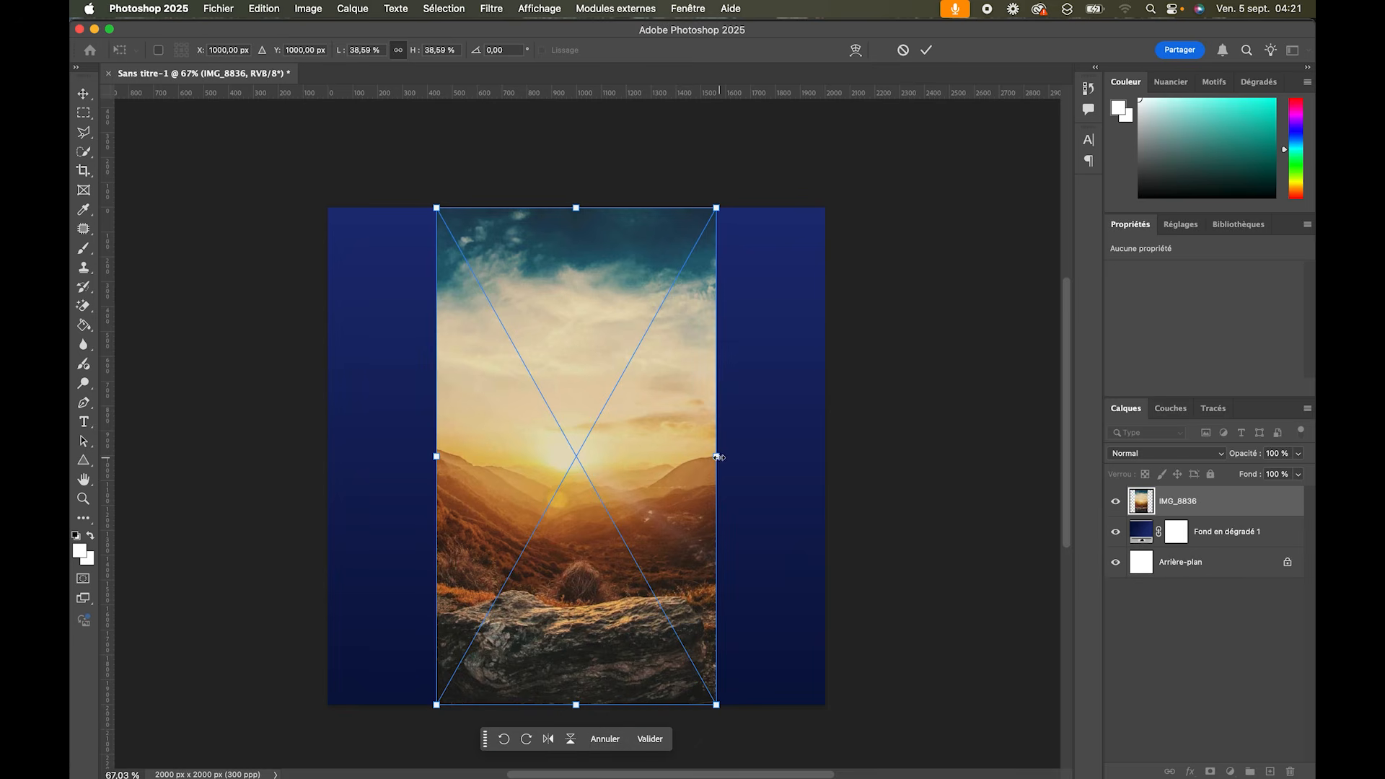
drag(716, 457, 598, 305)
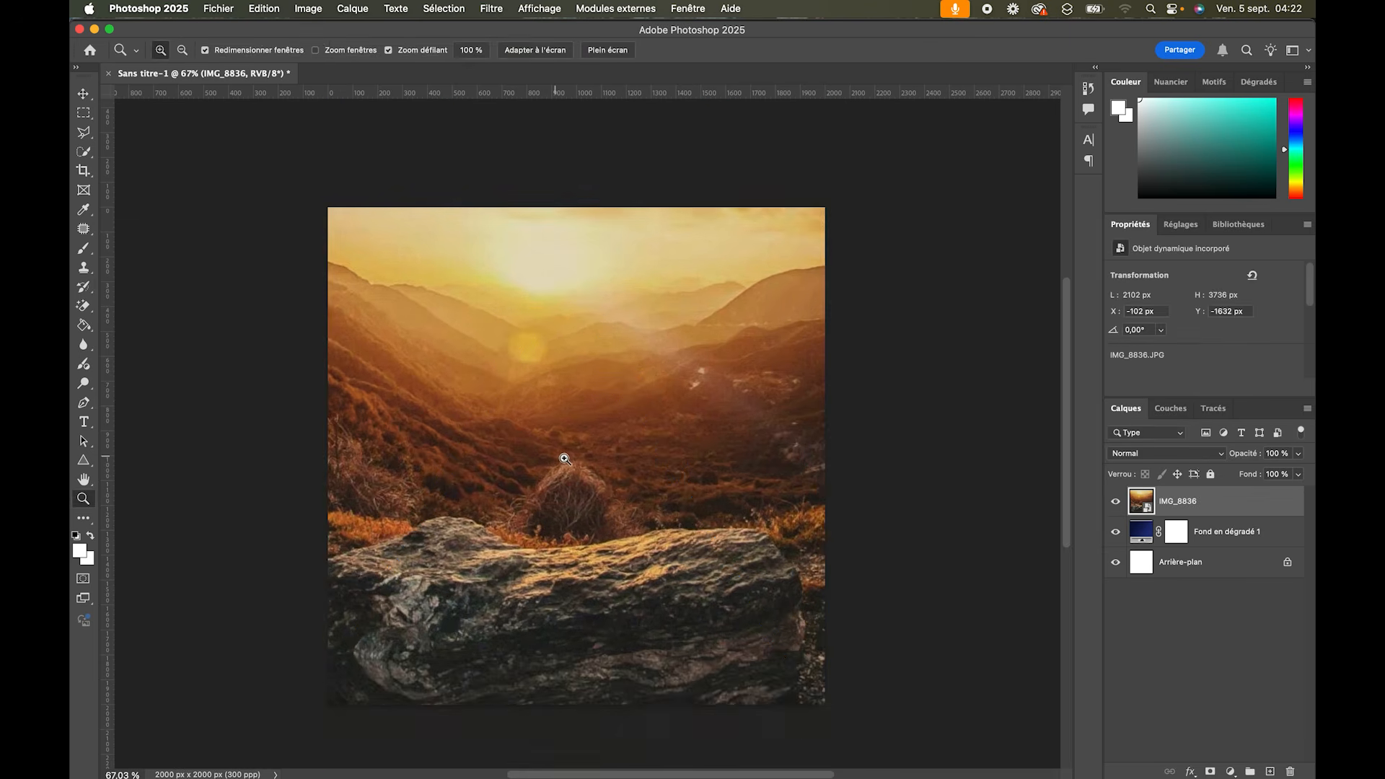
Step: Compare the canvas with and without the IMG_8836 layer by hiding it and showing it again
scroll(567, 457, up, 3)
scroll(533, 459, down, 4)
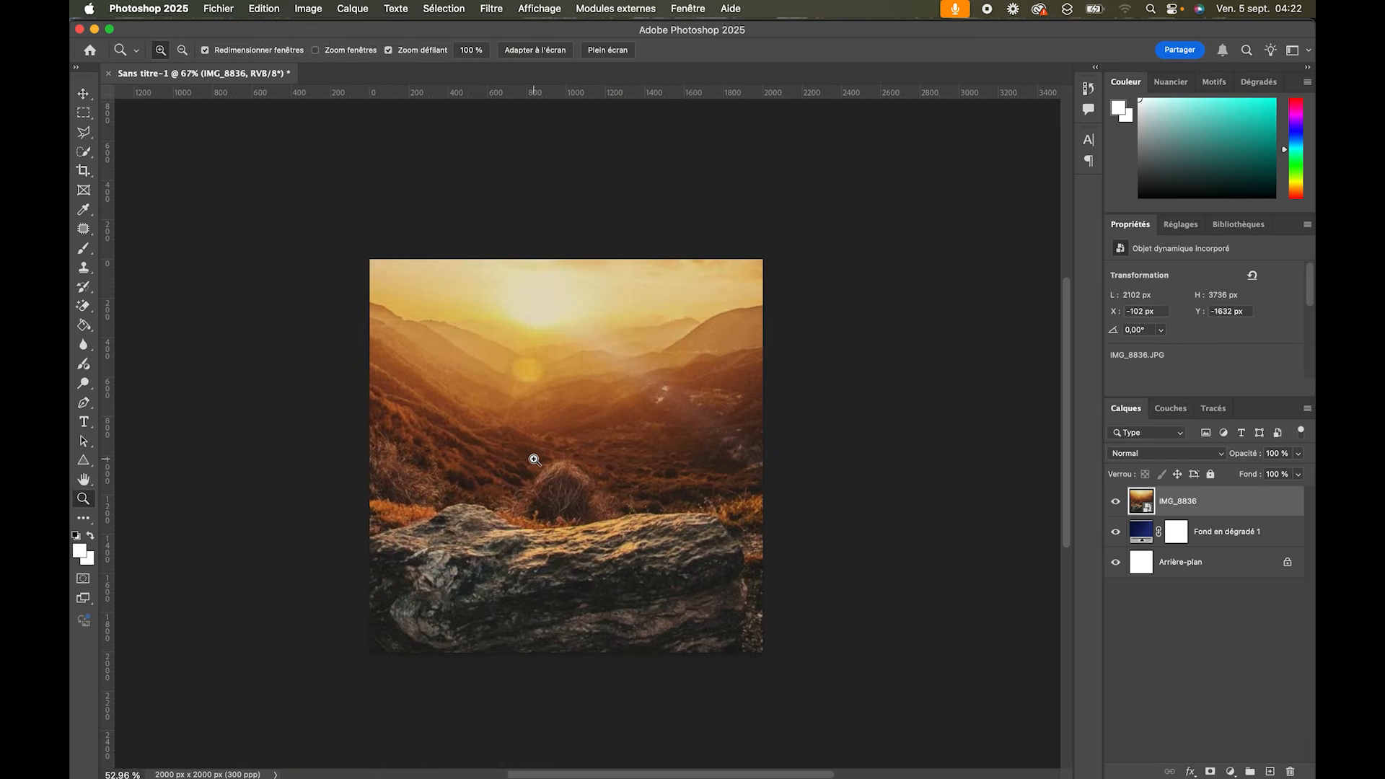
click(1123, 503)
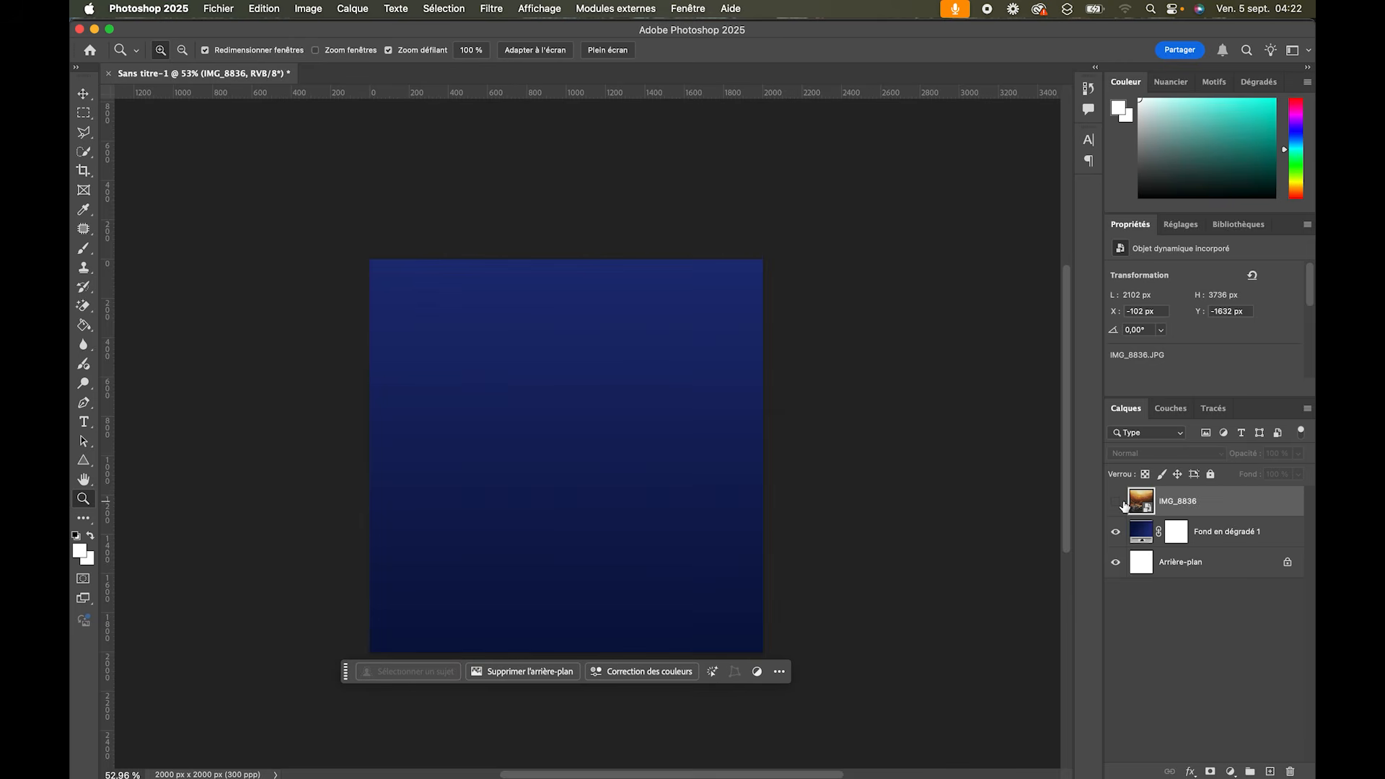
click(1122, 502)
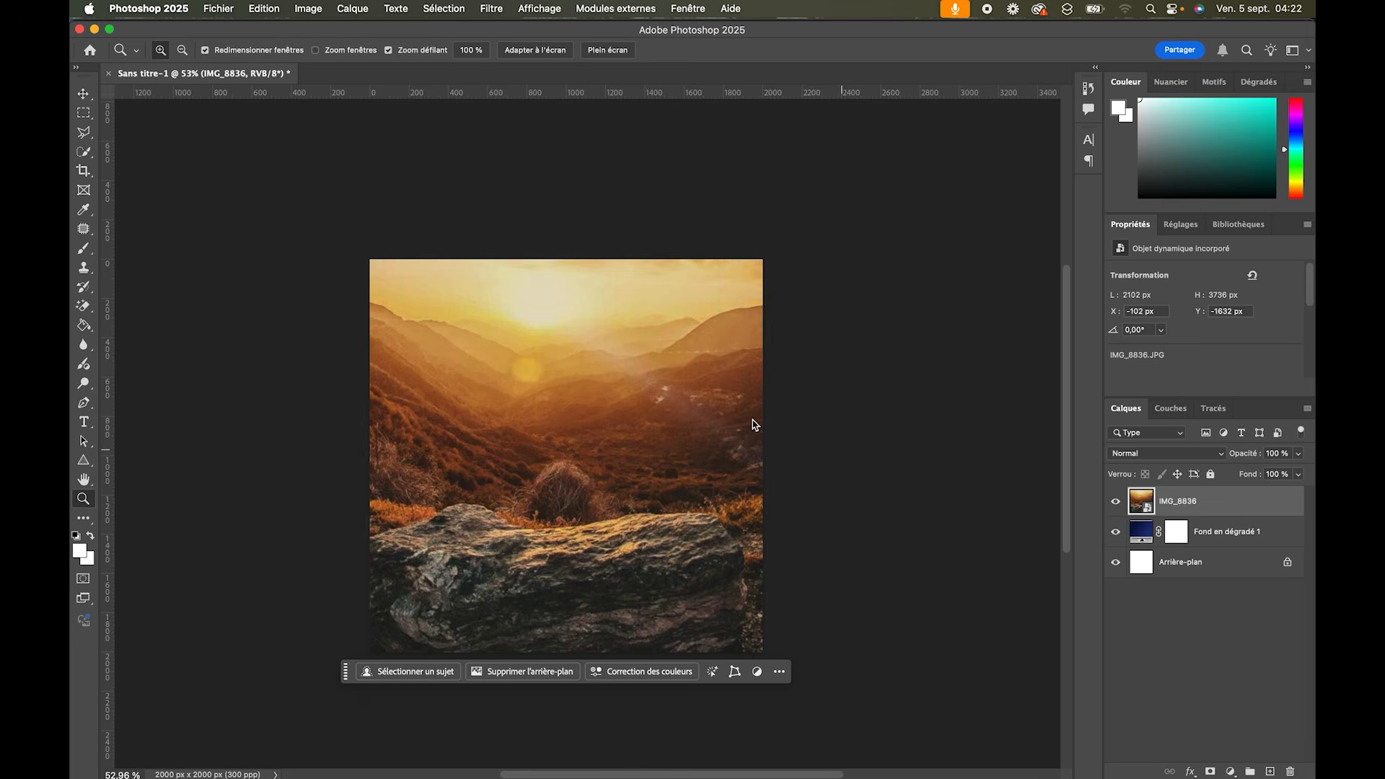
Step: Apply a Field Blur (Flou de profondeur de champ) of about 129 px to the IMG_8836 layer
click(490, 9)
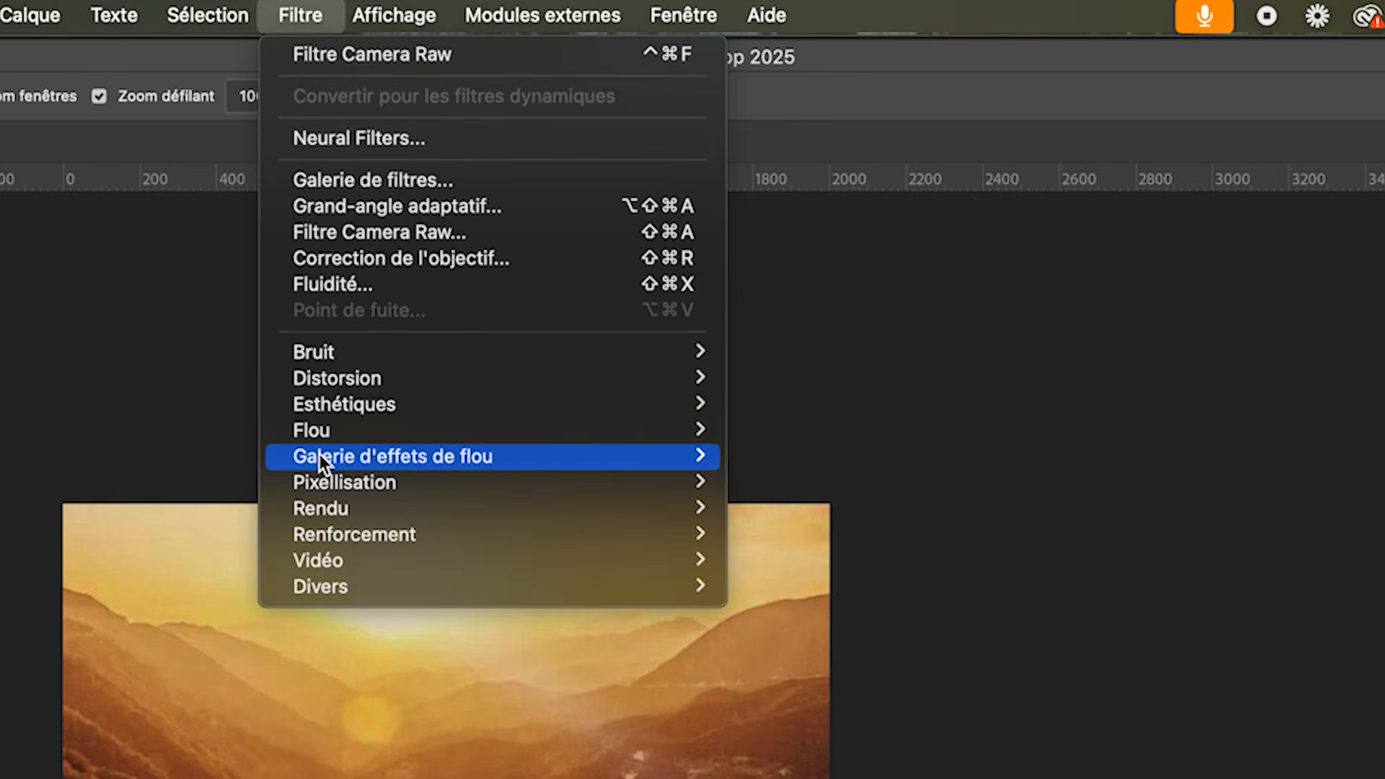
mouse_move(500, 235)
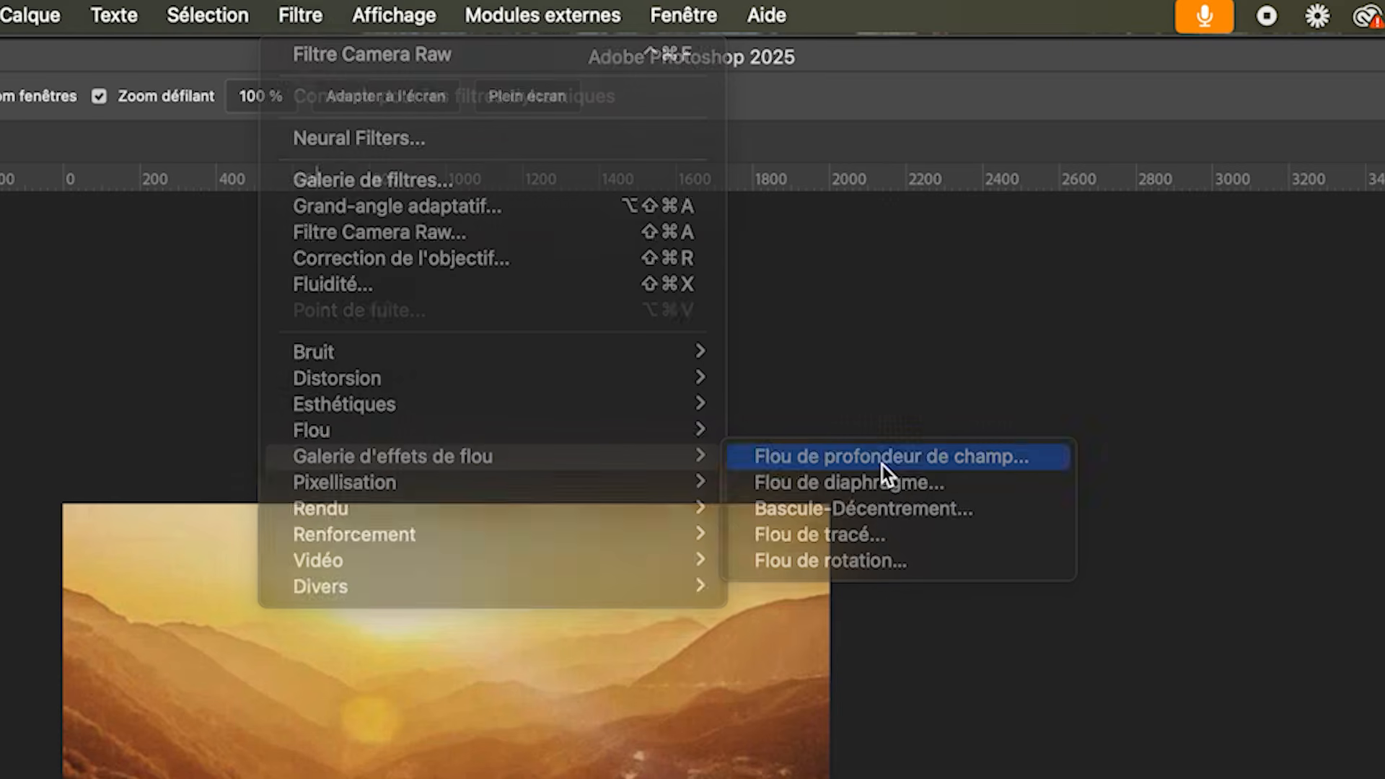
click(883, 462)
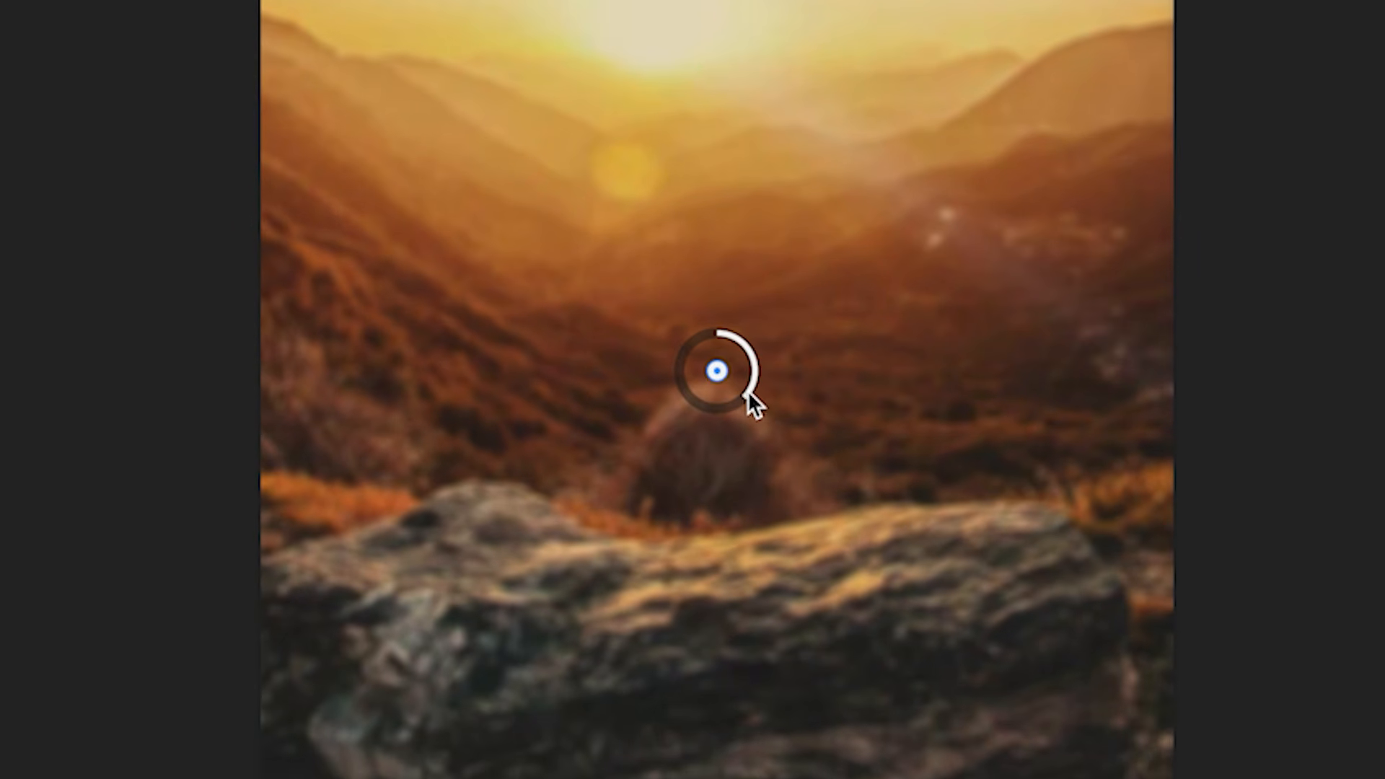
drag(672, 416, 591, 339)
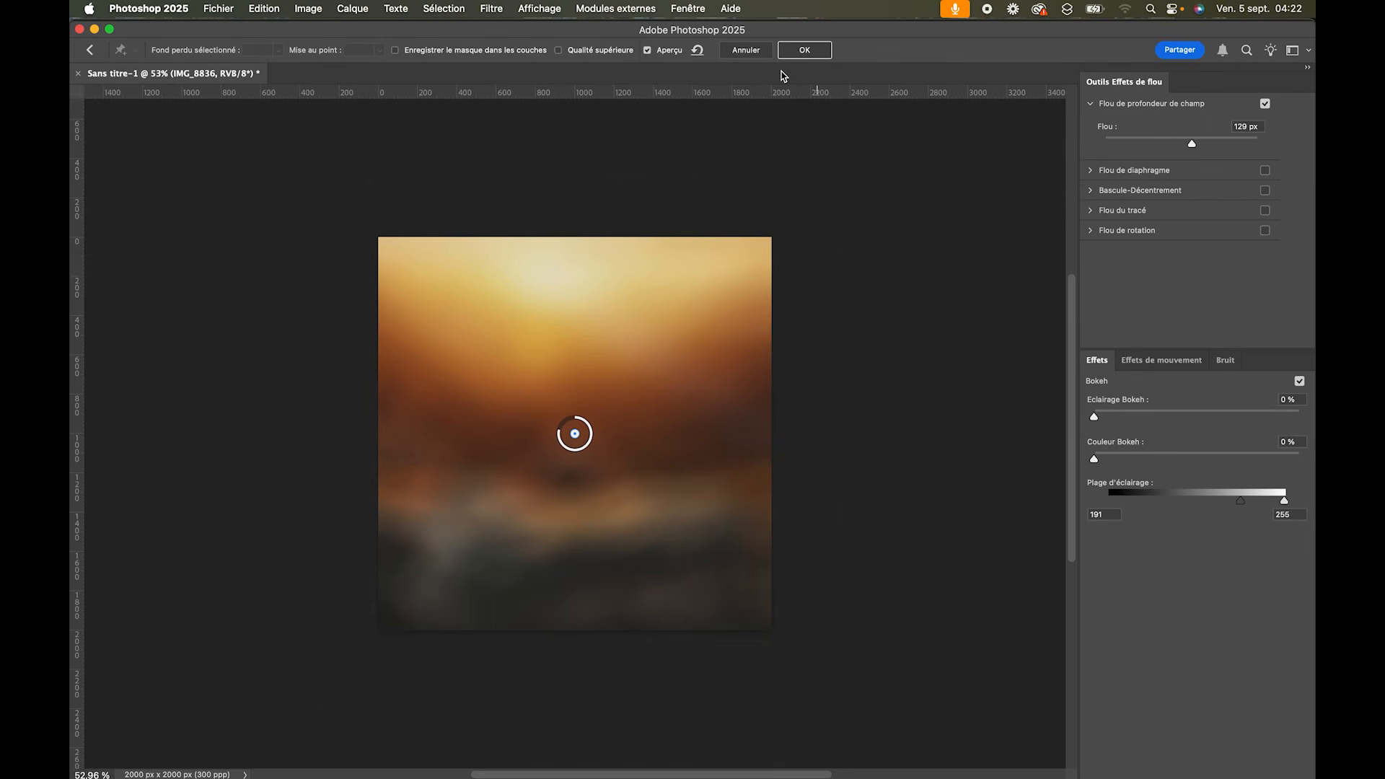
click(797, 53)
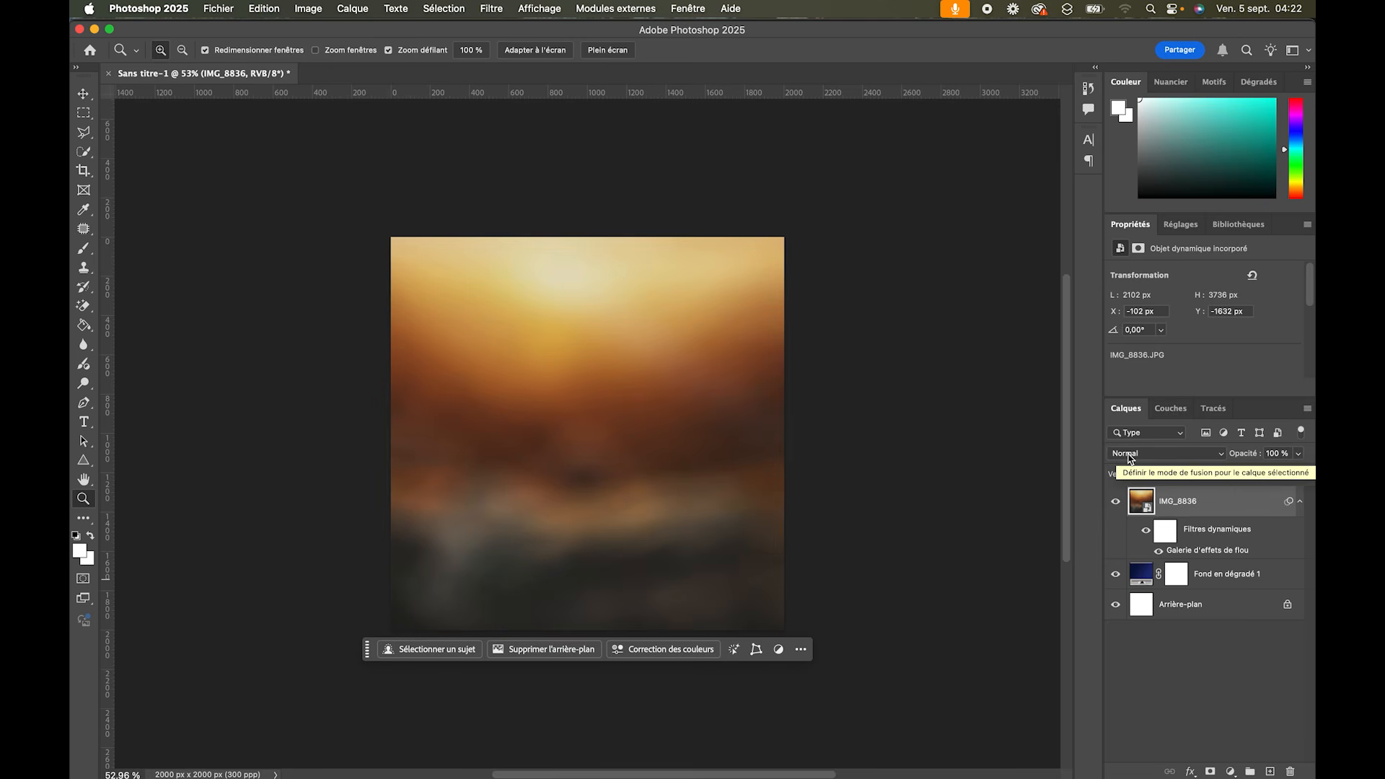
Step: Set the IMG_8836 layer's blend mode to Eclaircir and lower its fill (Fond) to 20 %
click(1129, 457)
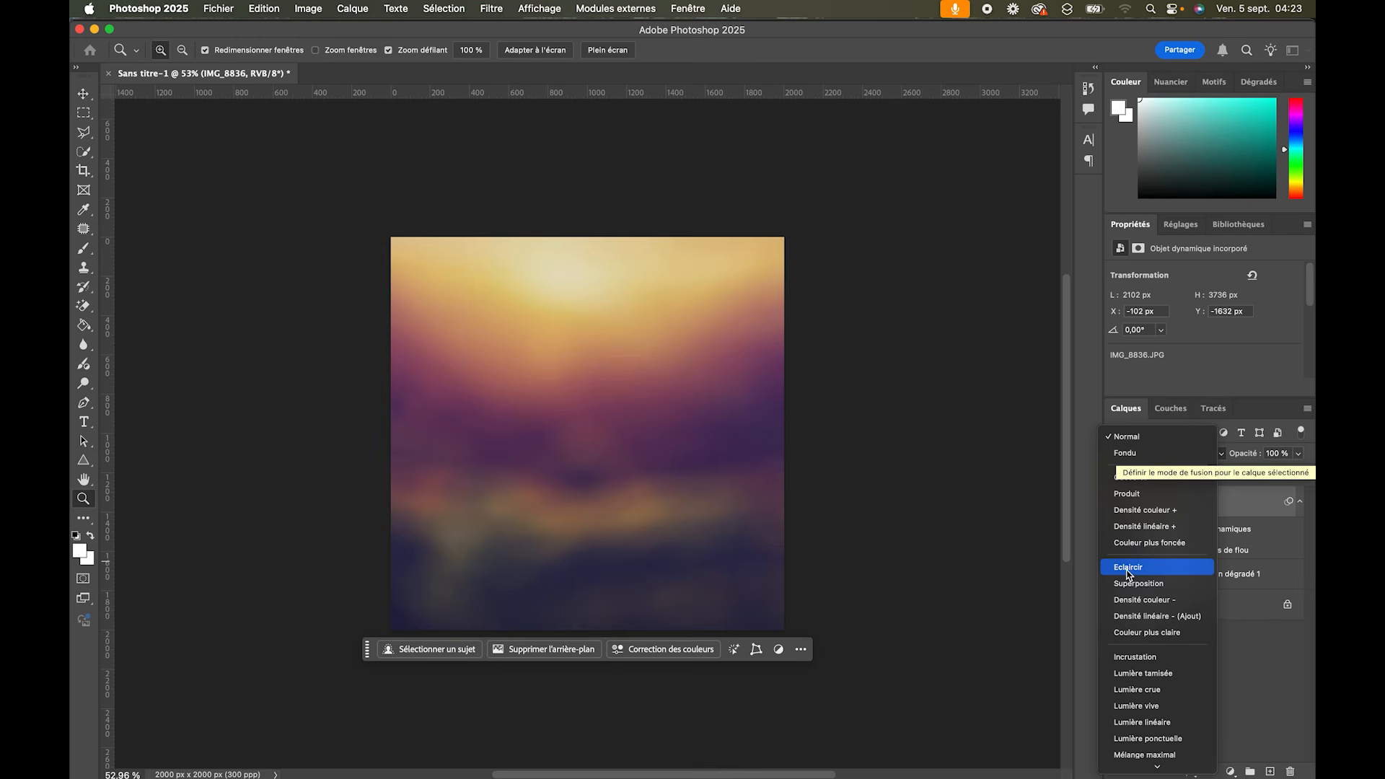
click(1129, 567)
drag(1297, 473, 1245, 494)
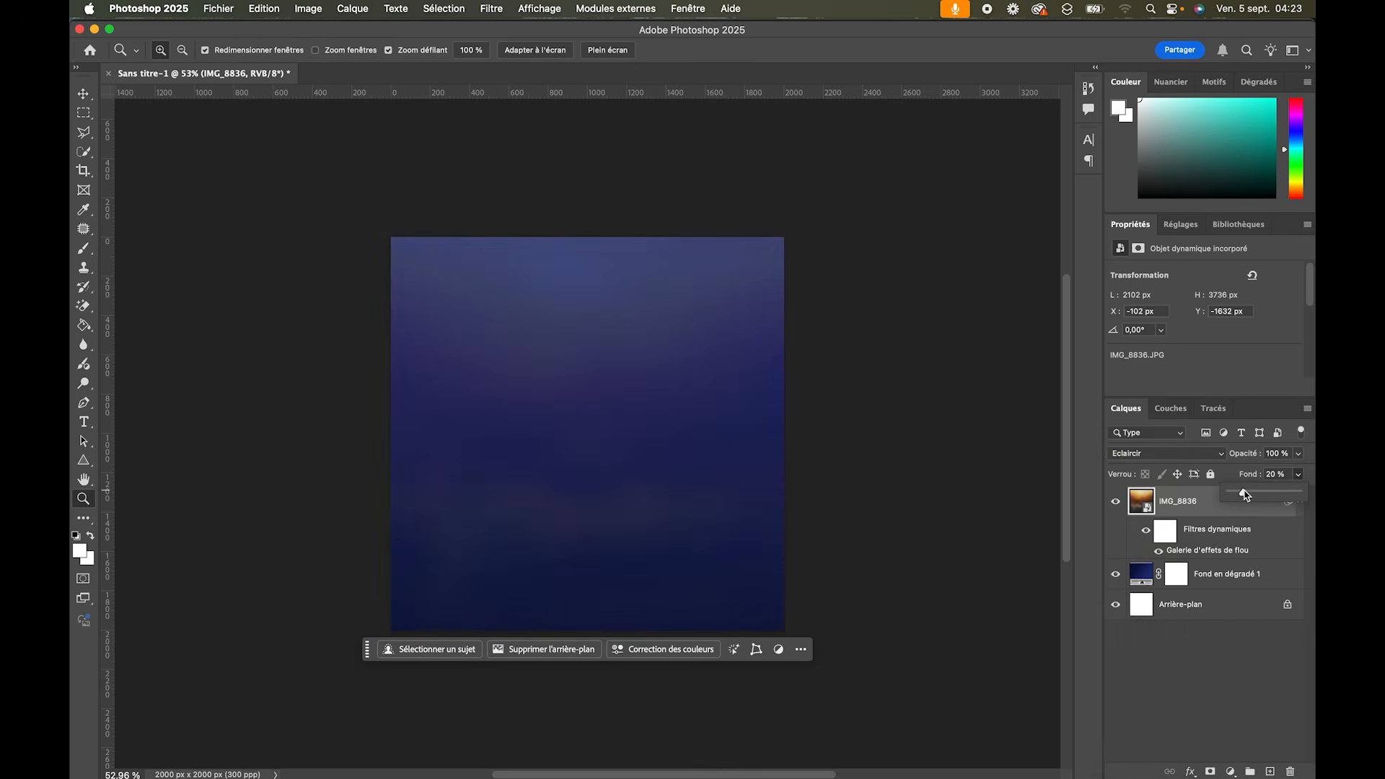
Step: Draw a white rectangle of about 1422 × 716 px in the lower middle of the canvas with the Rectangle tool
drag(534, 378, 657, 416)
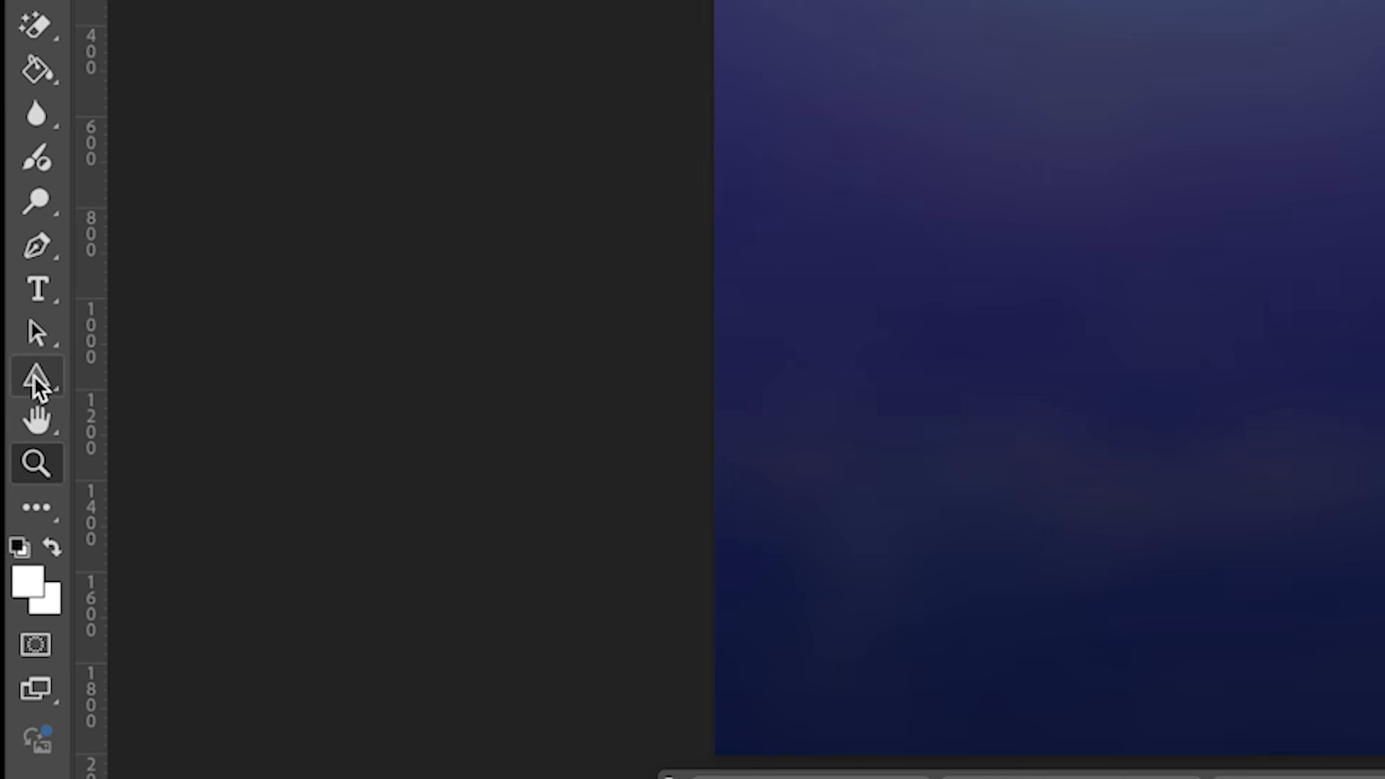
click(33, 376)
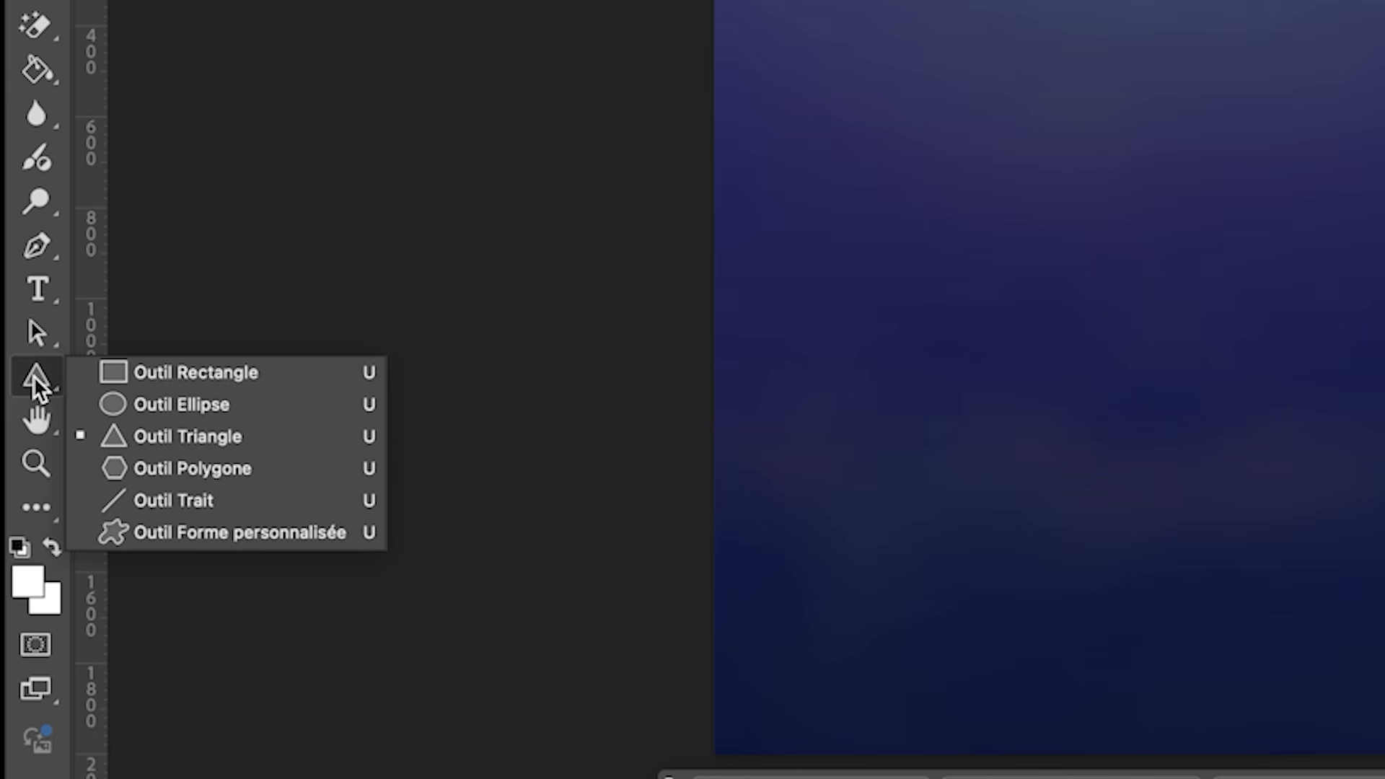
click(156, 373)
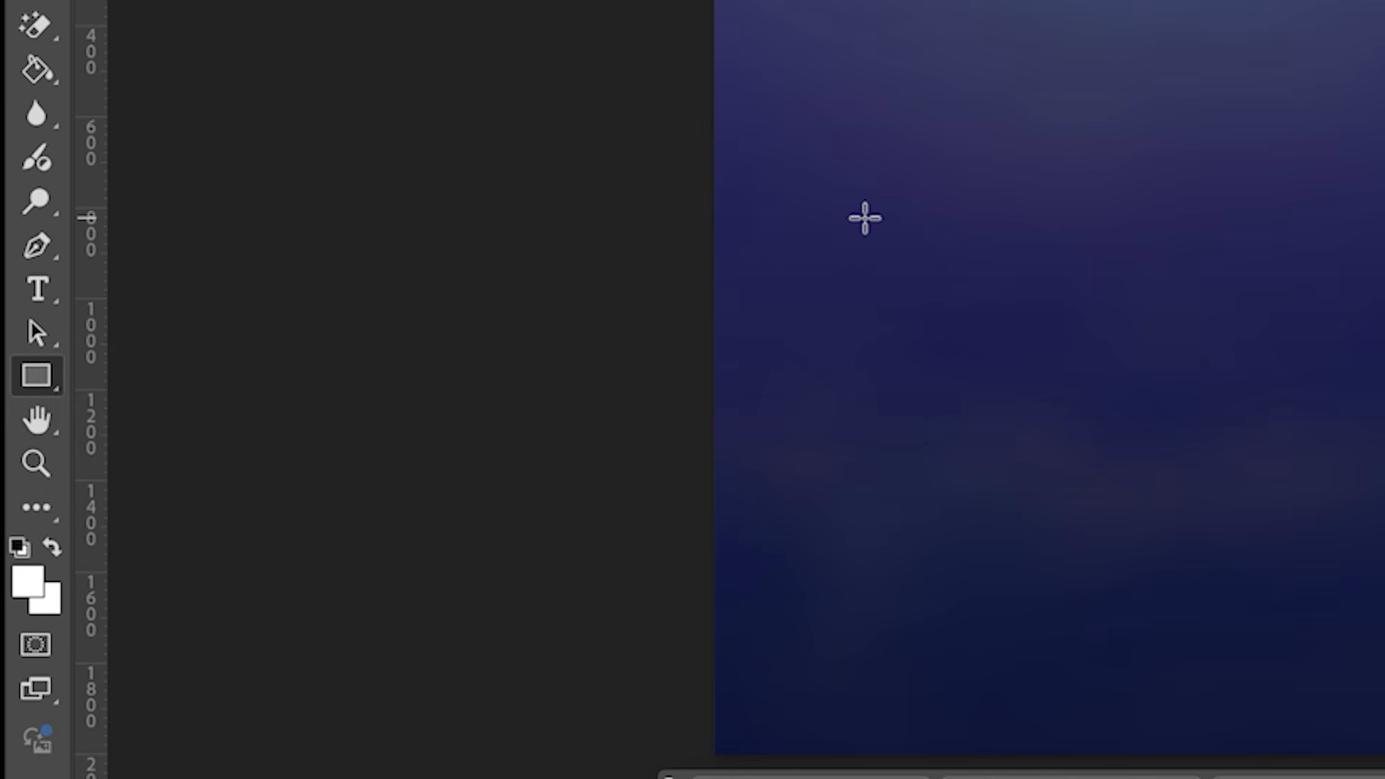
drag(875, 213, 1384, 541)
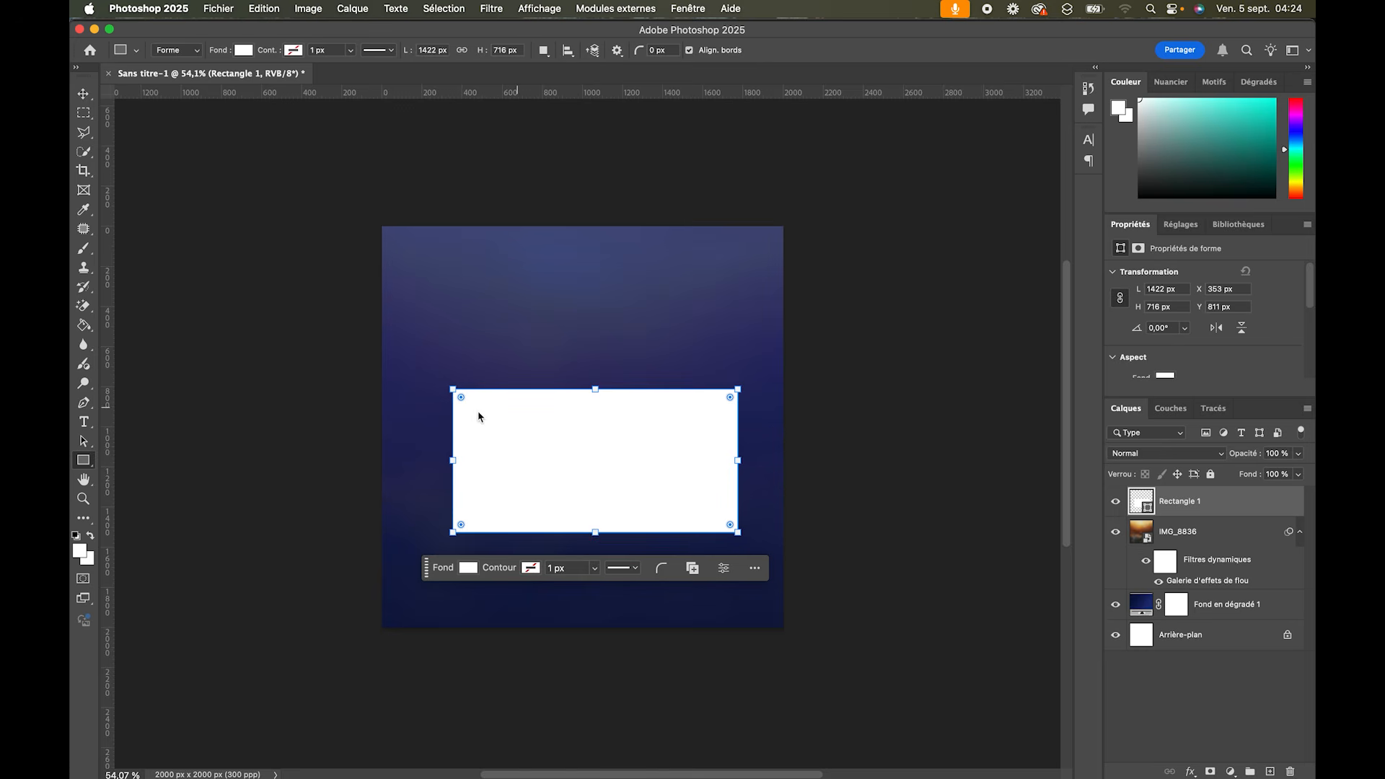
Step: Set all four corner radii of the white rectangle to 50 px
scroll(1249, 373, down, 10)
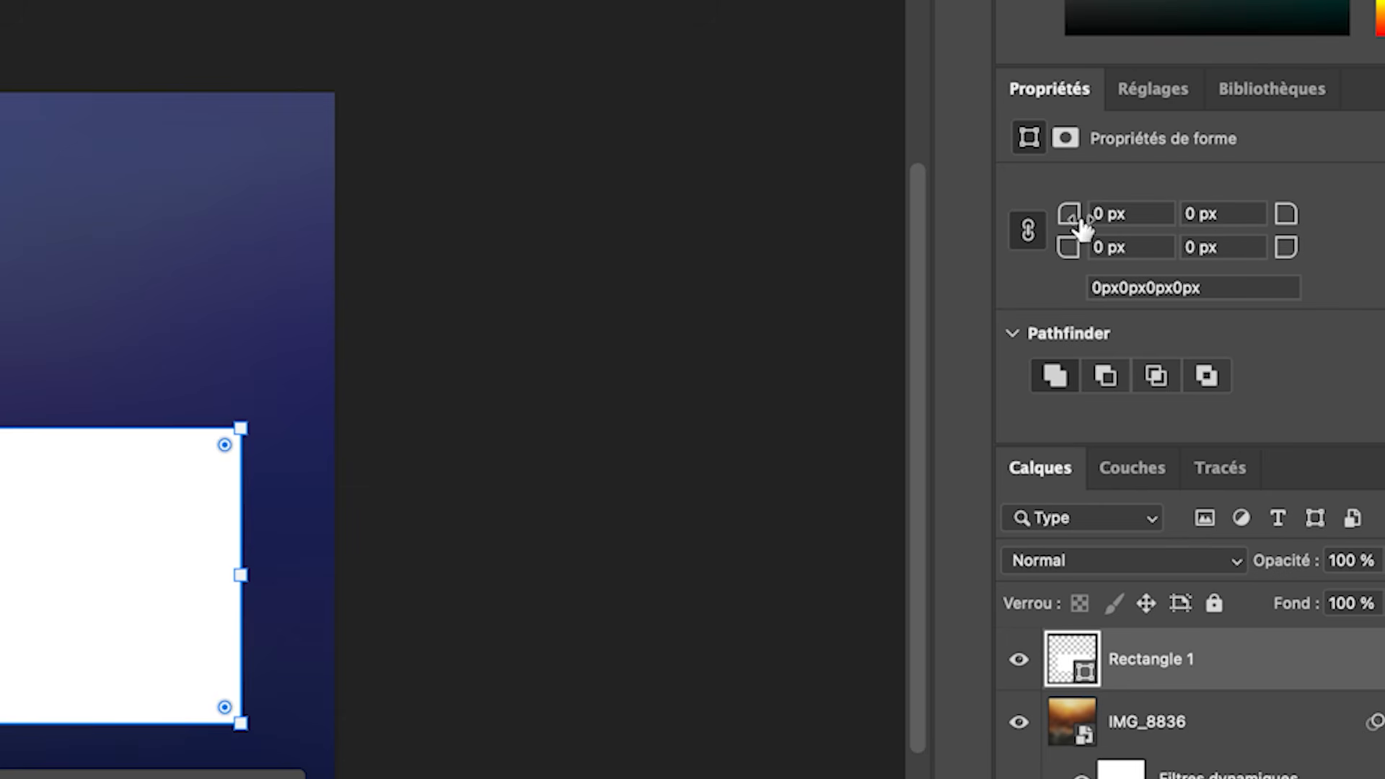
click(1140, 214)
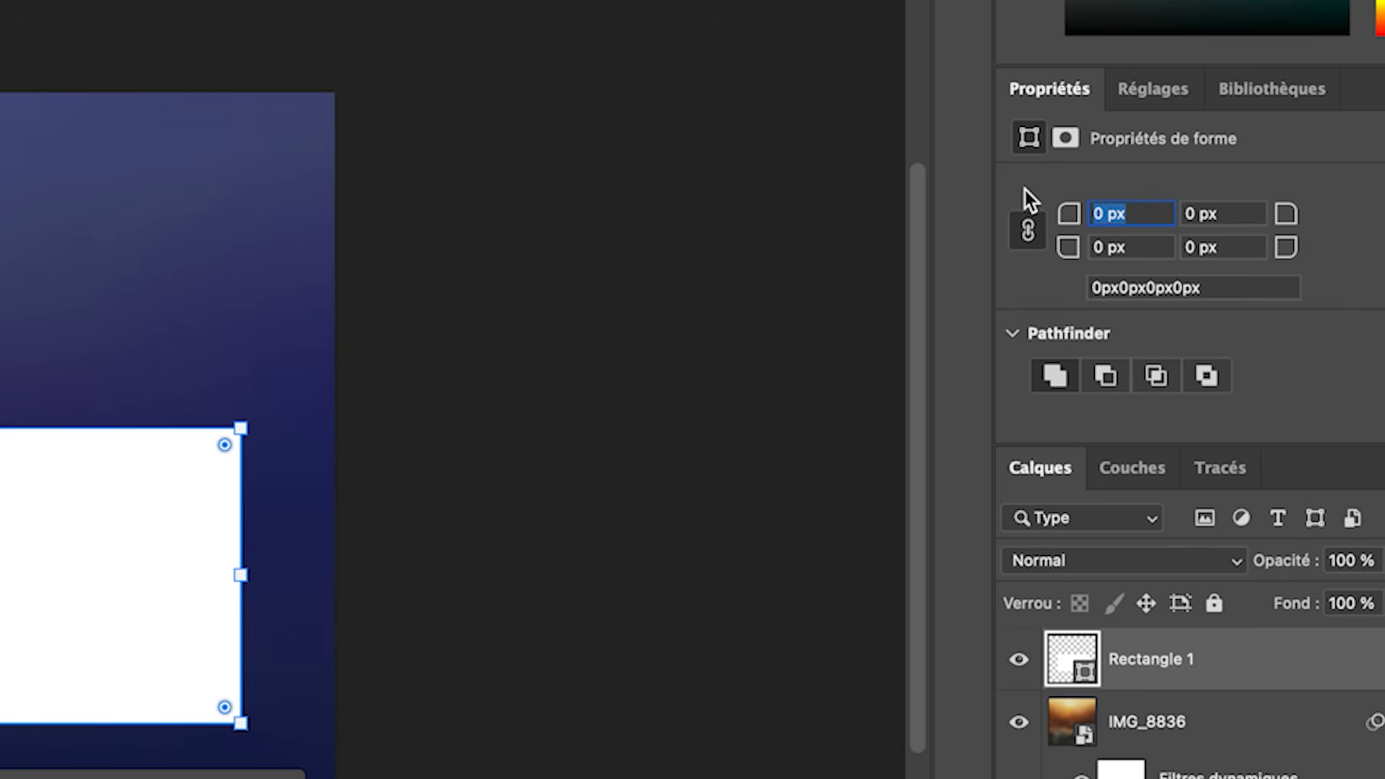
text(50)
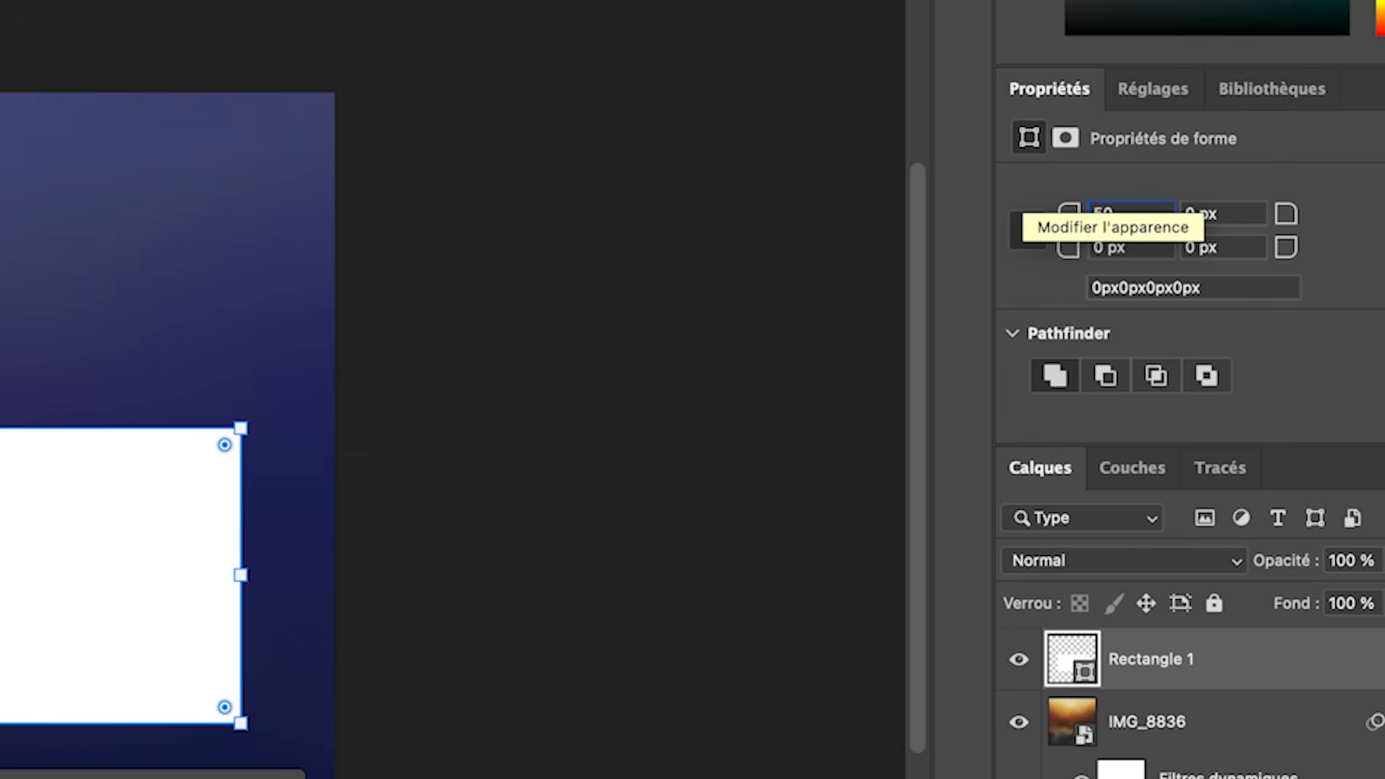
key(Return)
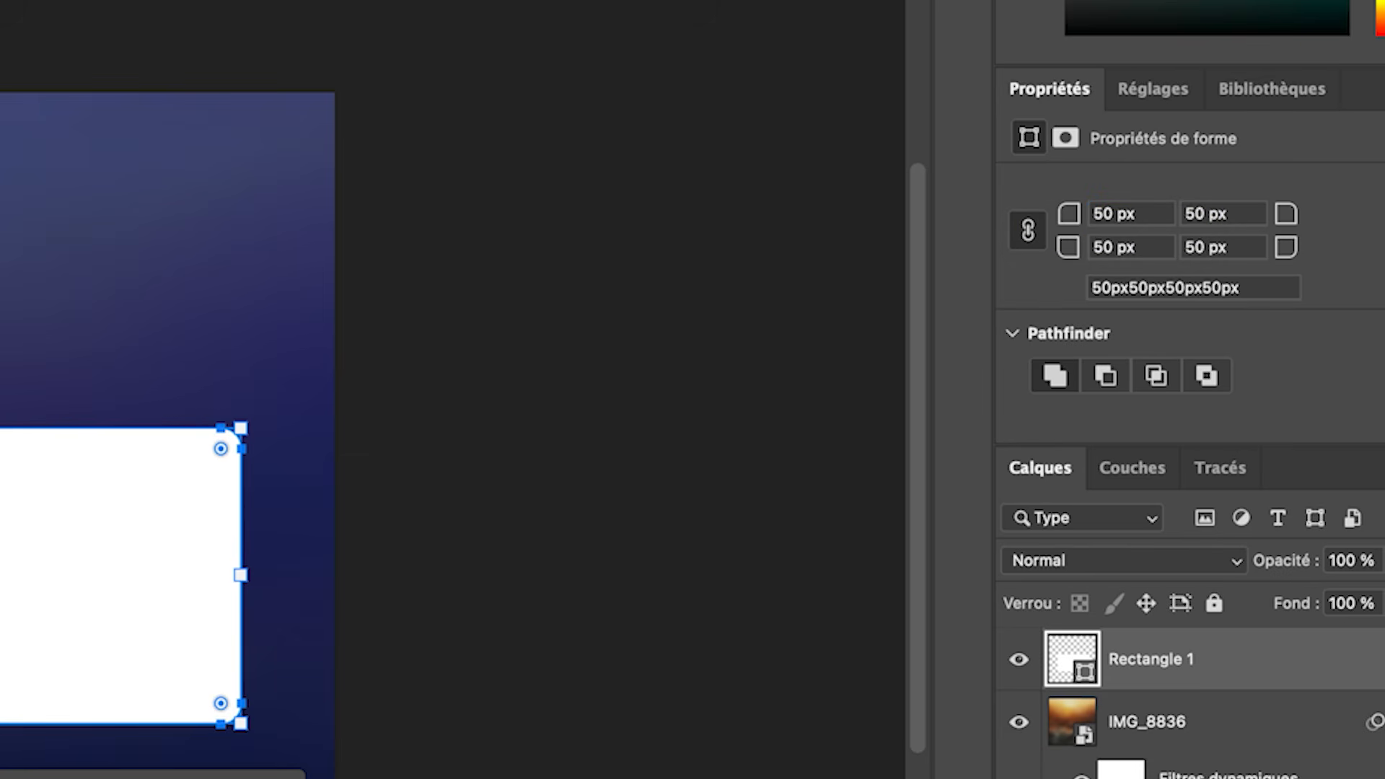
Step: Enlarge the rectangle's corner radii to about 81 px directly on the canvas
key(super+plus)
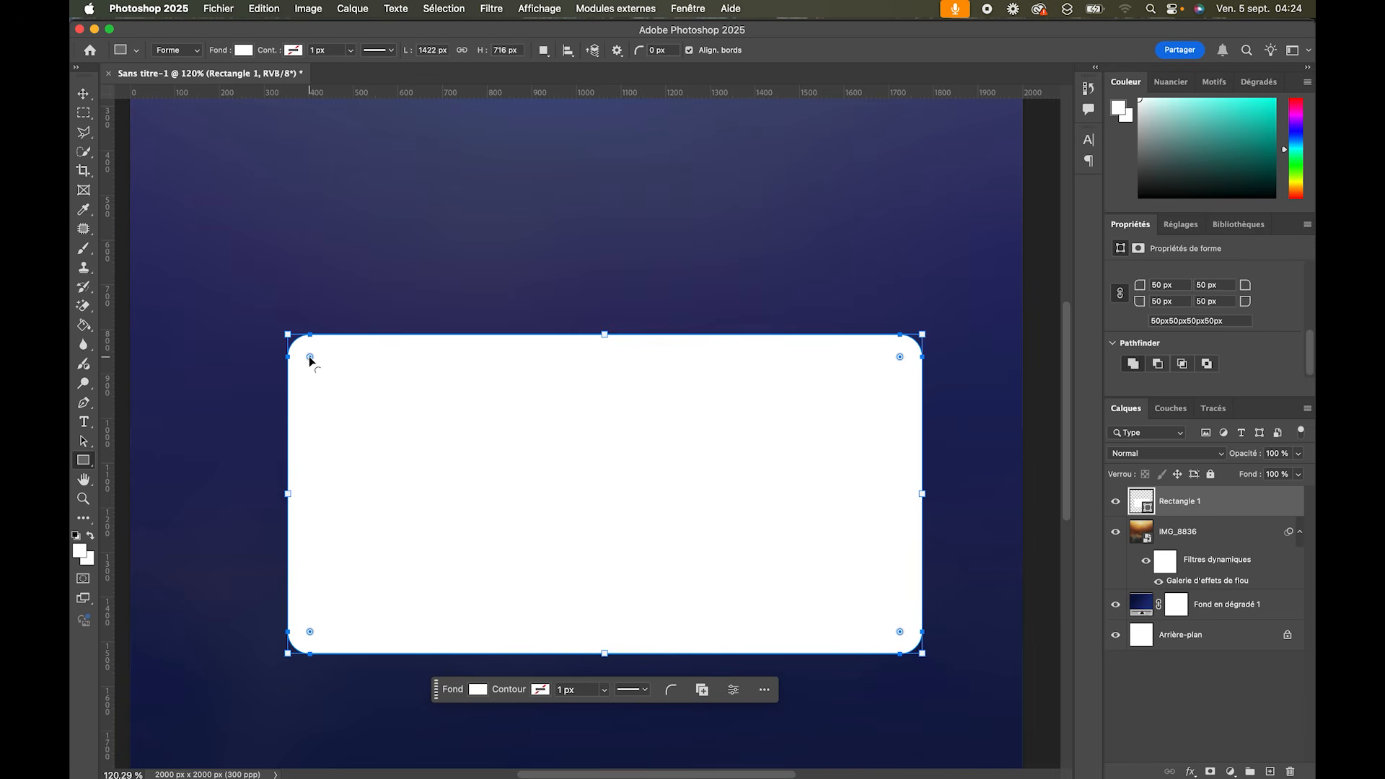
drag(310, 358, 323, 371)
key(v)
key(super+0)
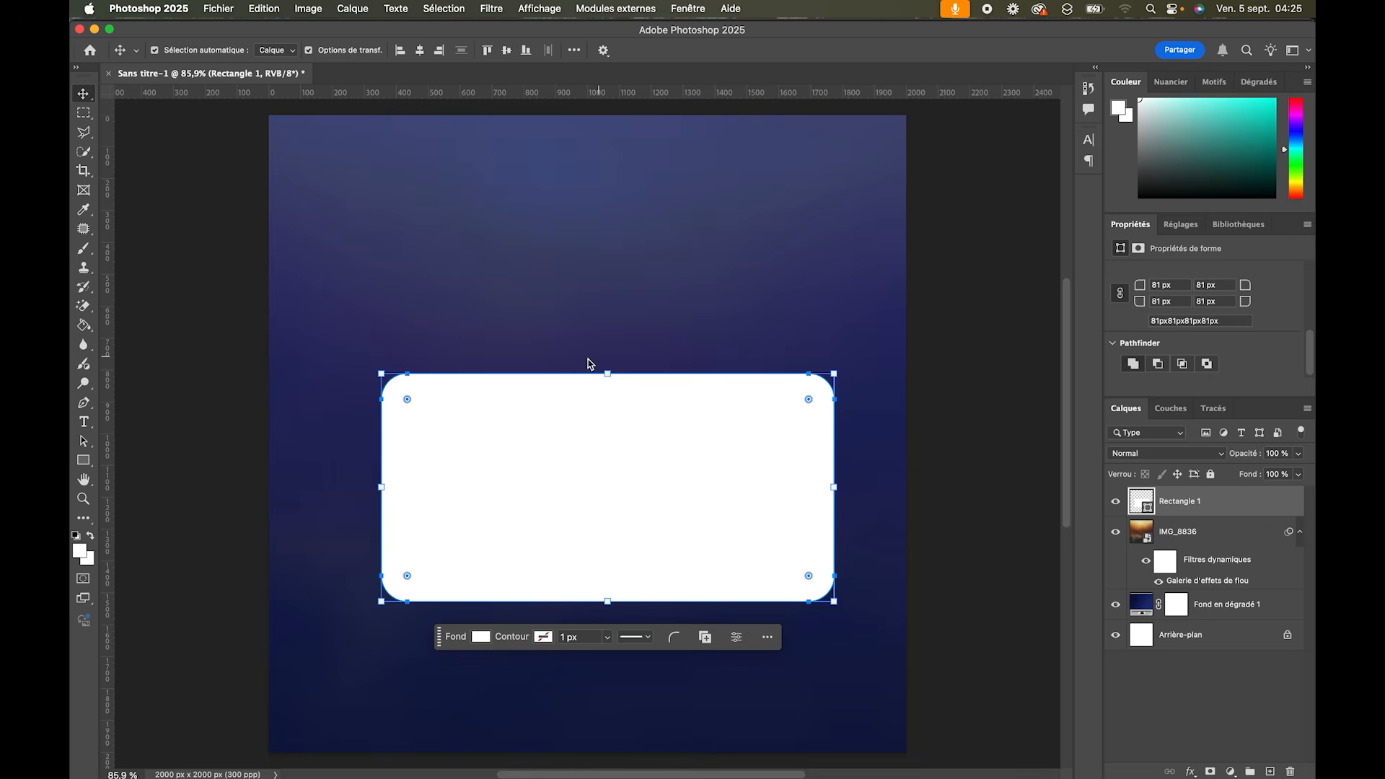
Step: Move the rounded rectangle up to about Y 751 px and centre it horizontally on the canvas, trying its left and right alignment too
mouse_move(635, 478)
mouse_down()
mouse_move(618, 479)
mouse_move(621, 460)
mouse_up()
click(419, 49)
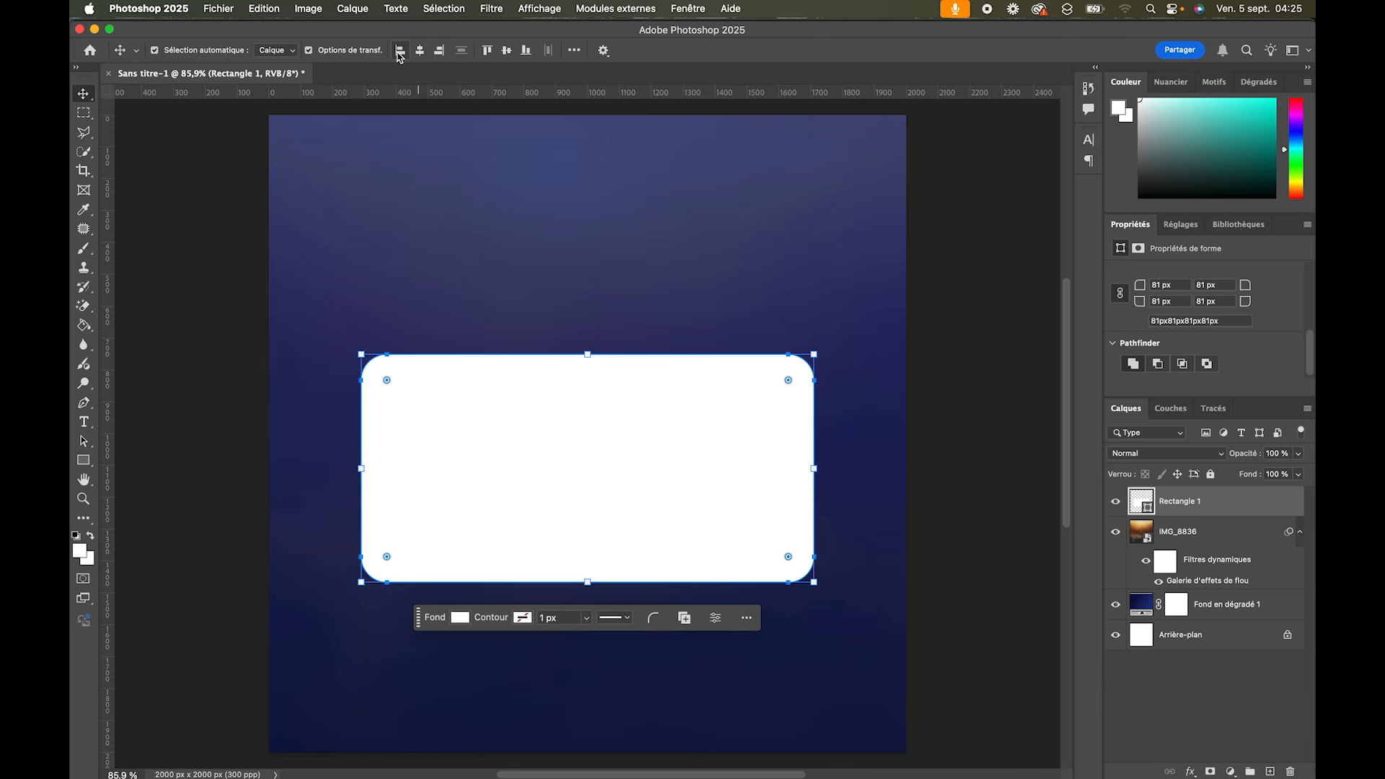
click(400, 51)
click(439, 50)
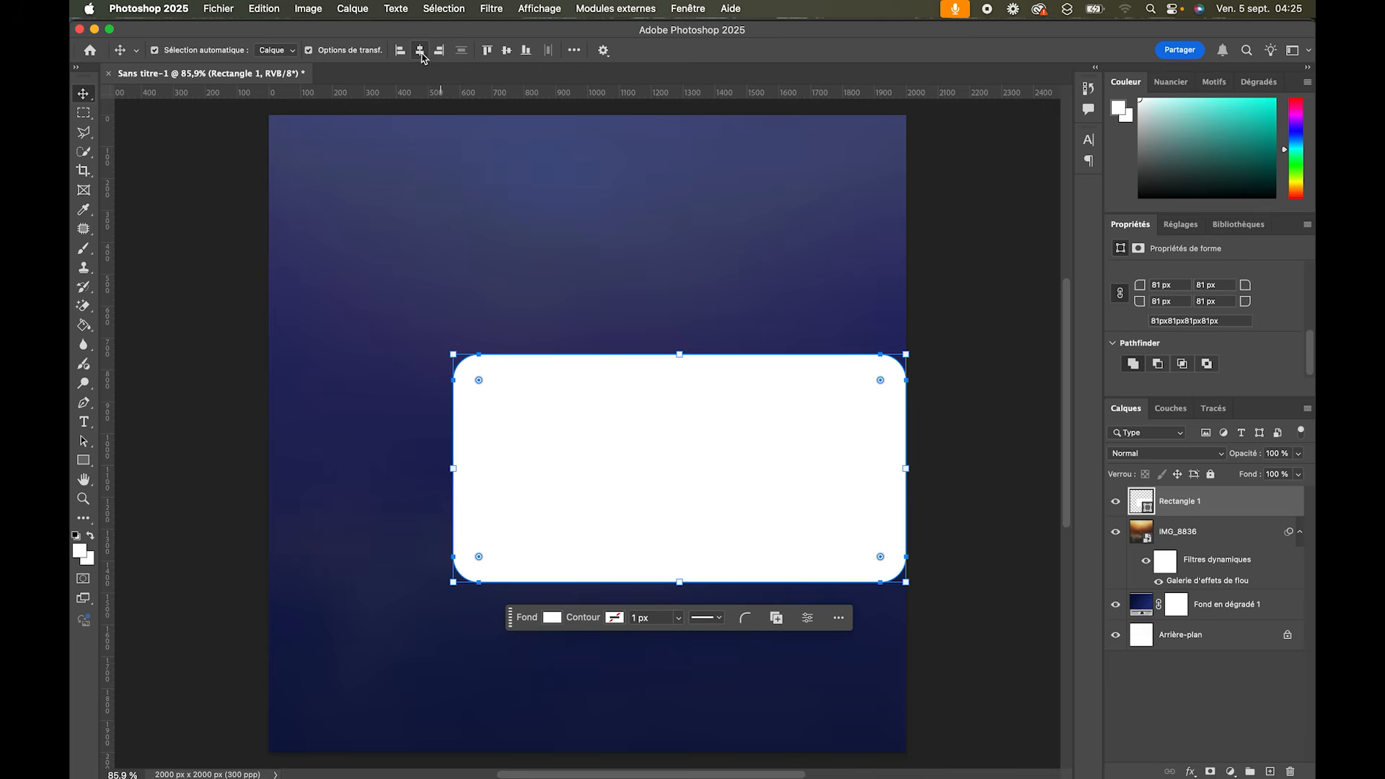
click(419, 52)
click(833, 352)
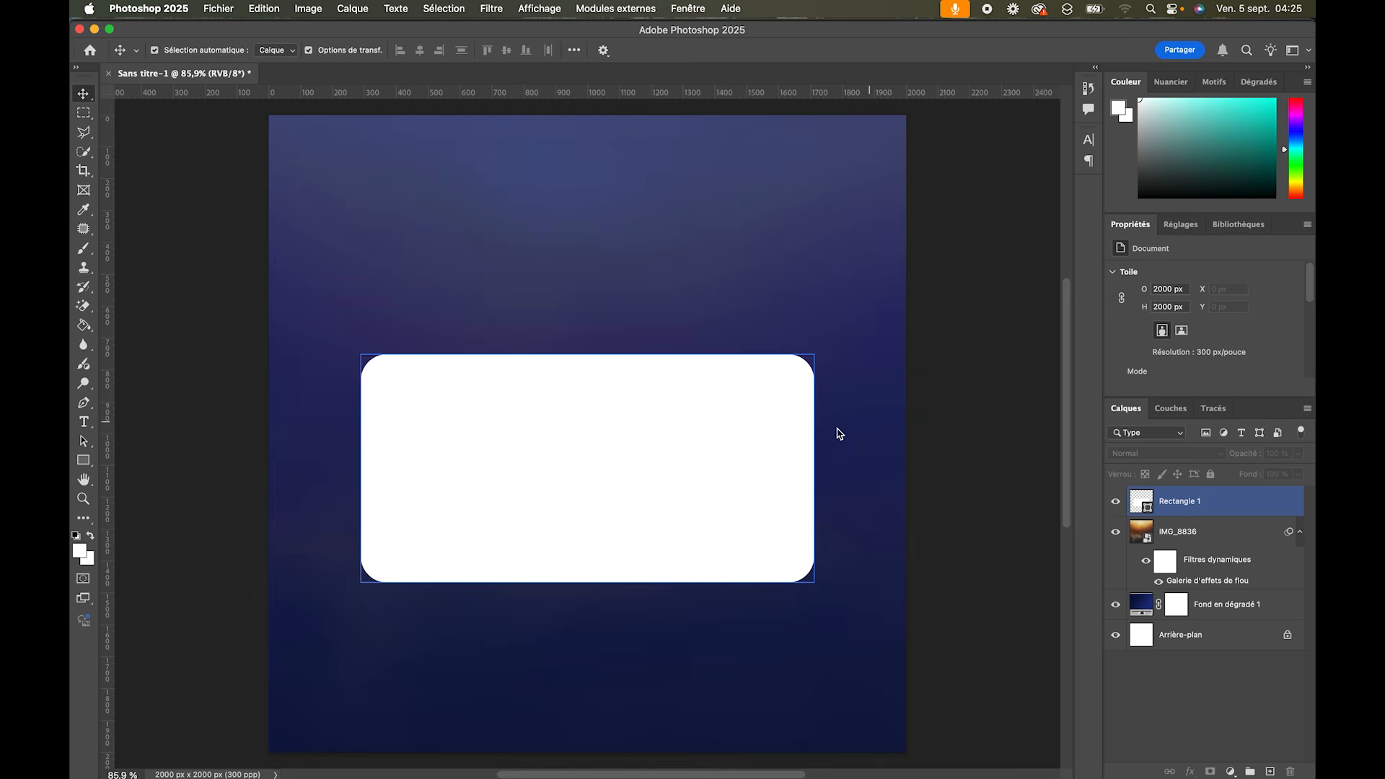
Step: Duplicate the Rectangle 1 layer twice
click(1224, 505)
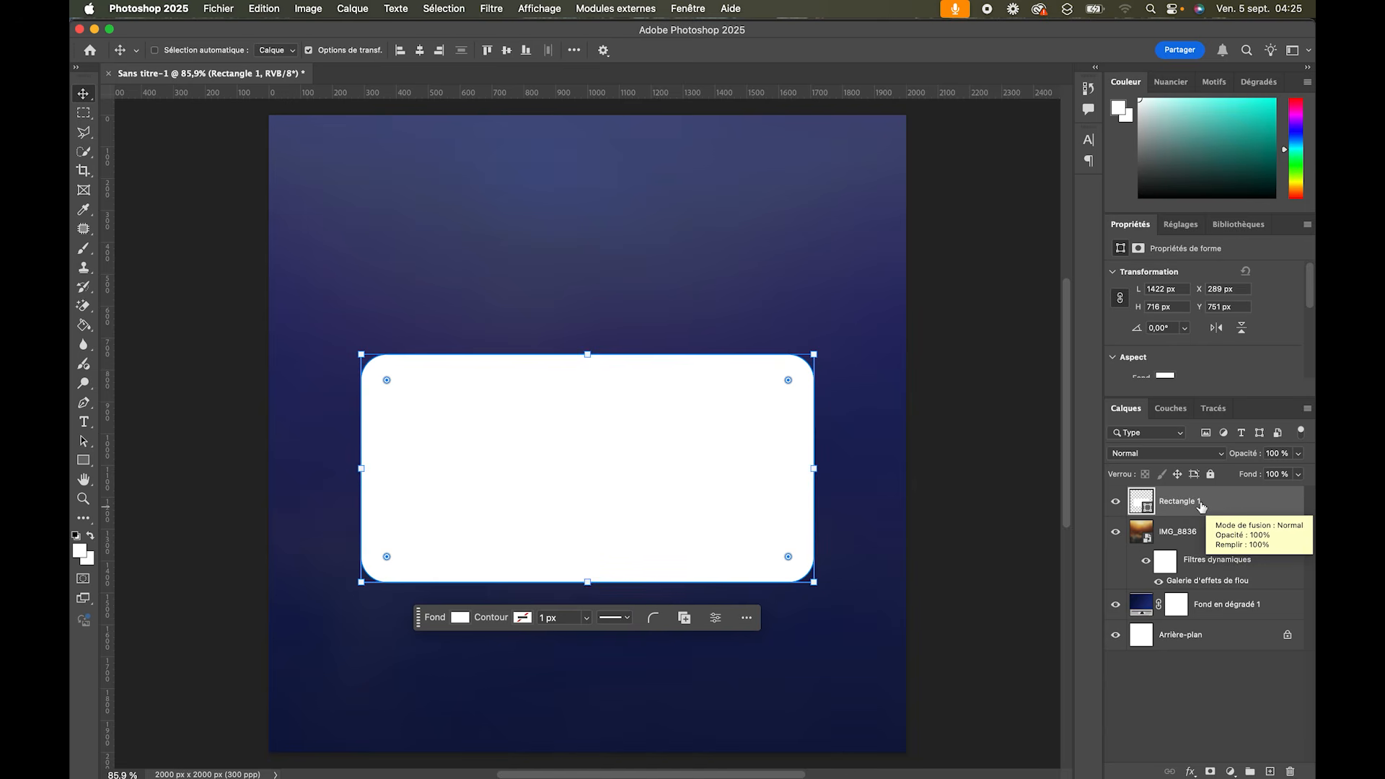
key(super+j)
key(super+j)
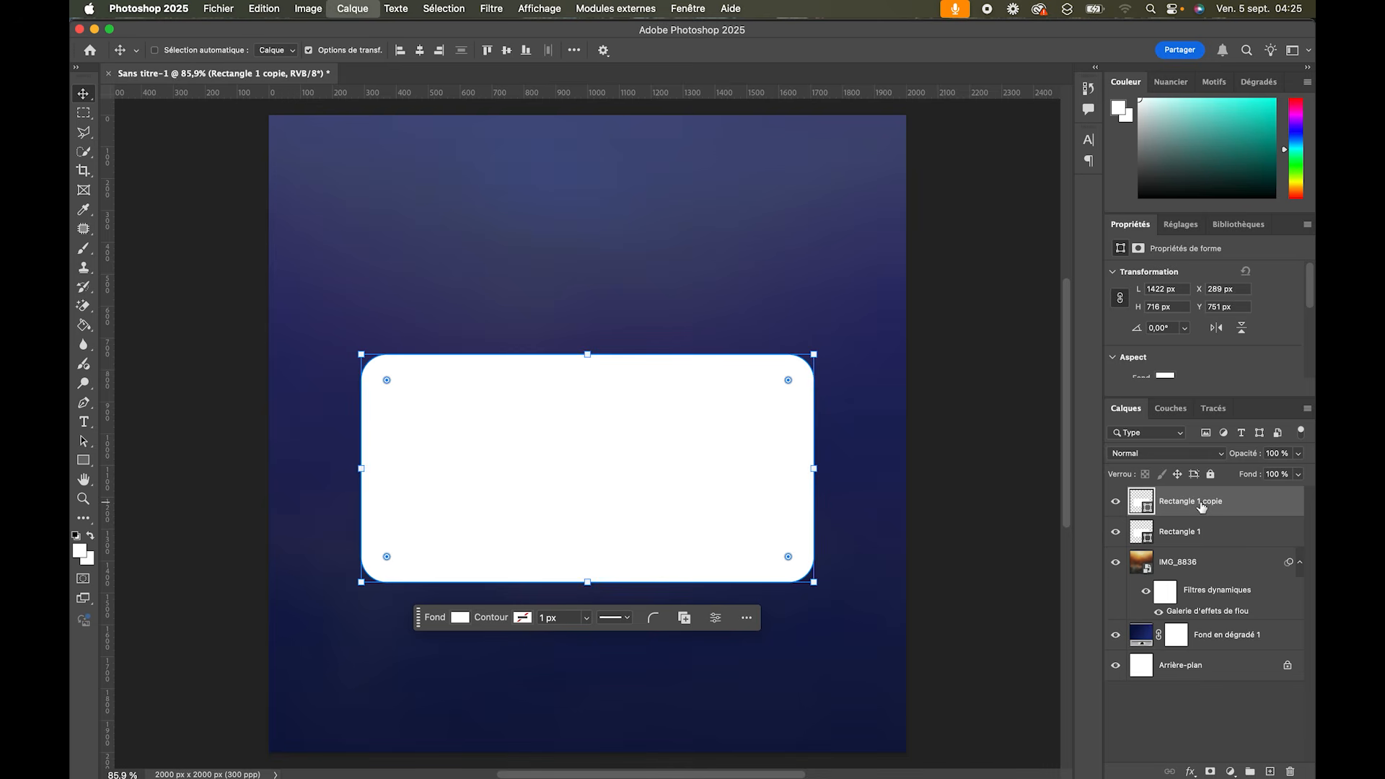
Step: Remove the fill colour from both rectangle copies and hide the original Rectangle 1 layer
click(1217, 532)
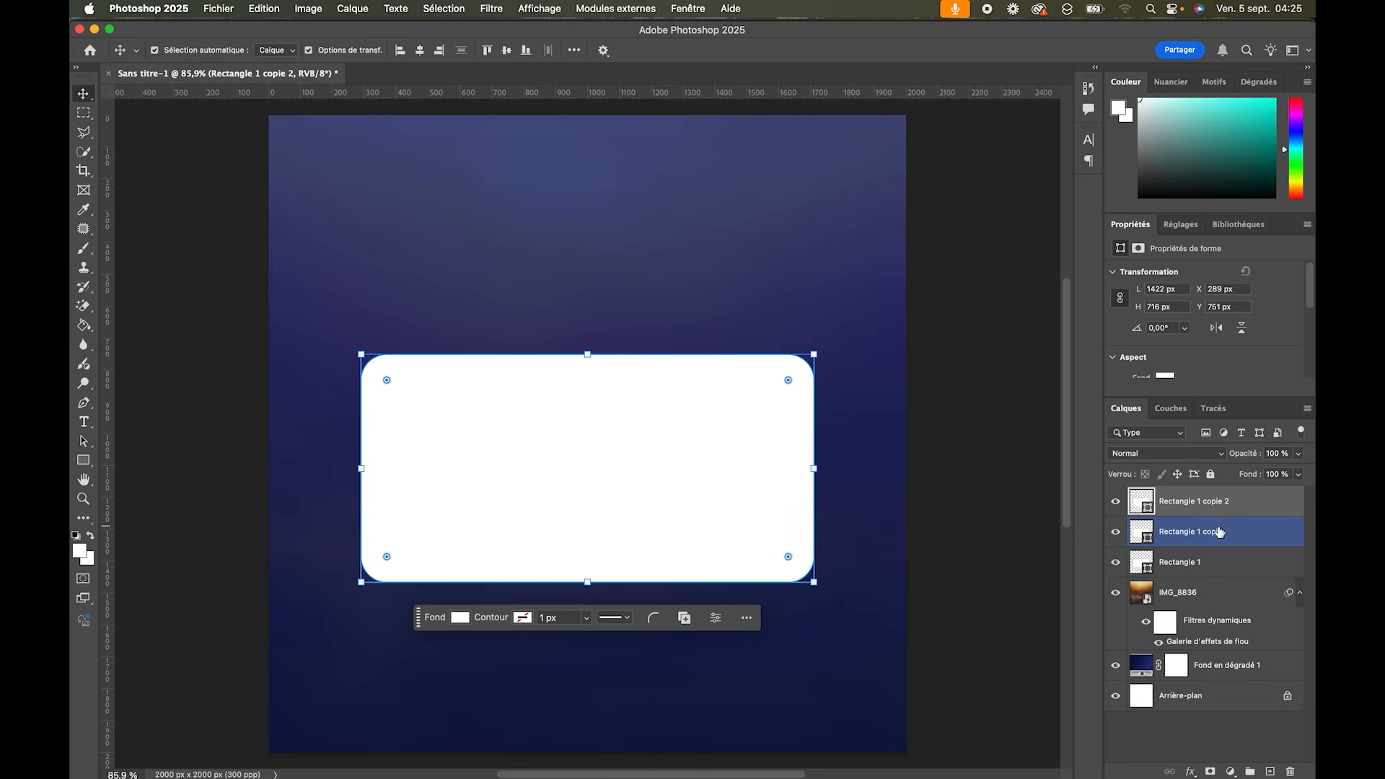
super+click(1202, 499)
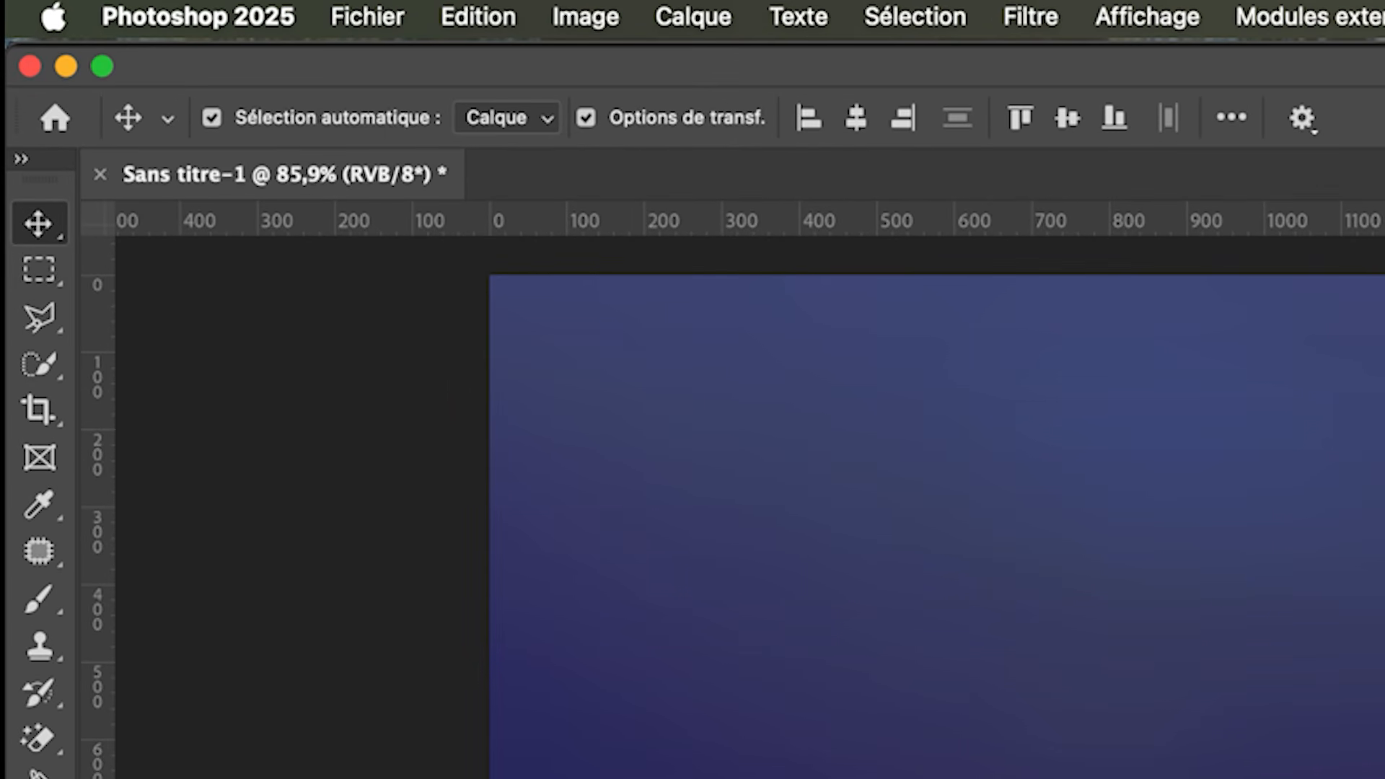
key(u)
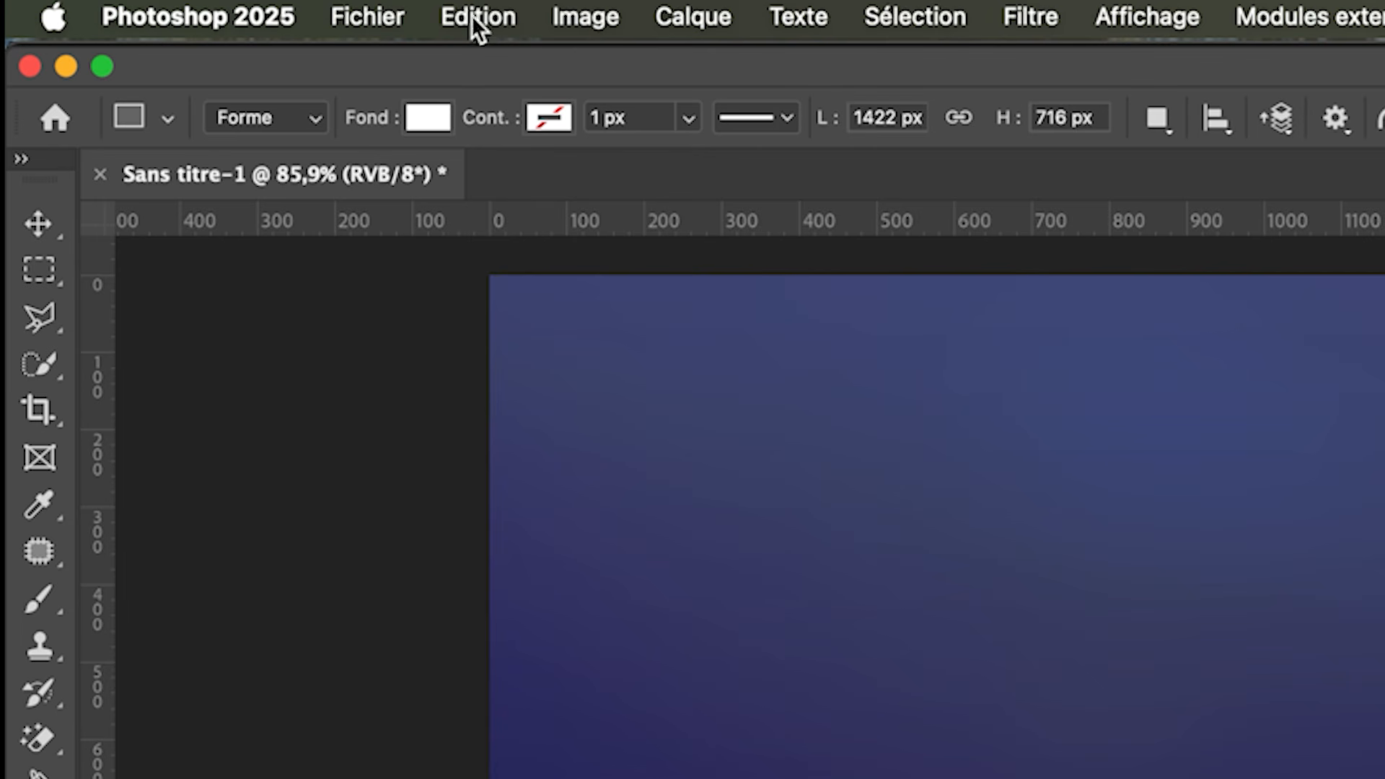
click(426, 117)
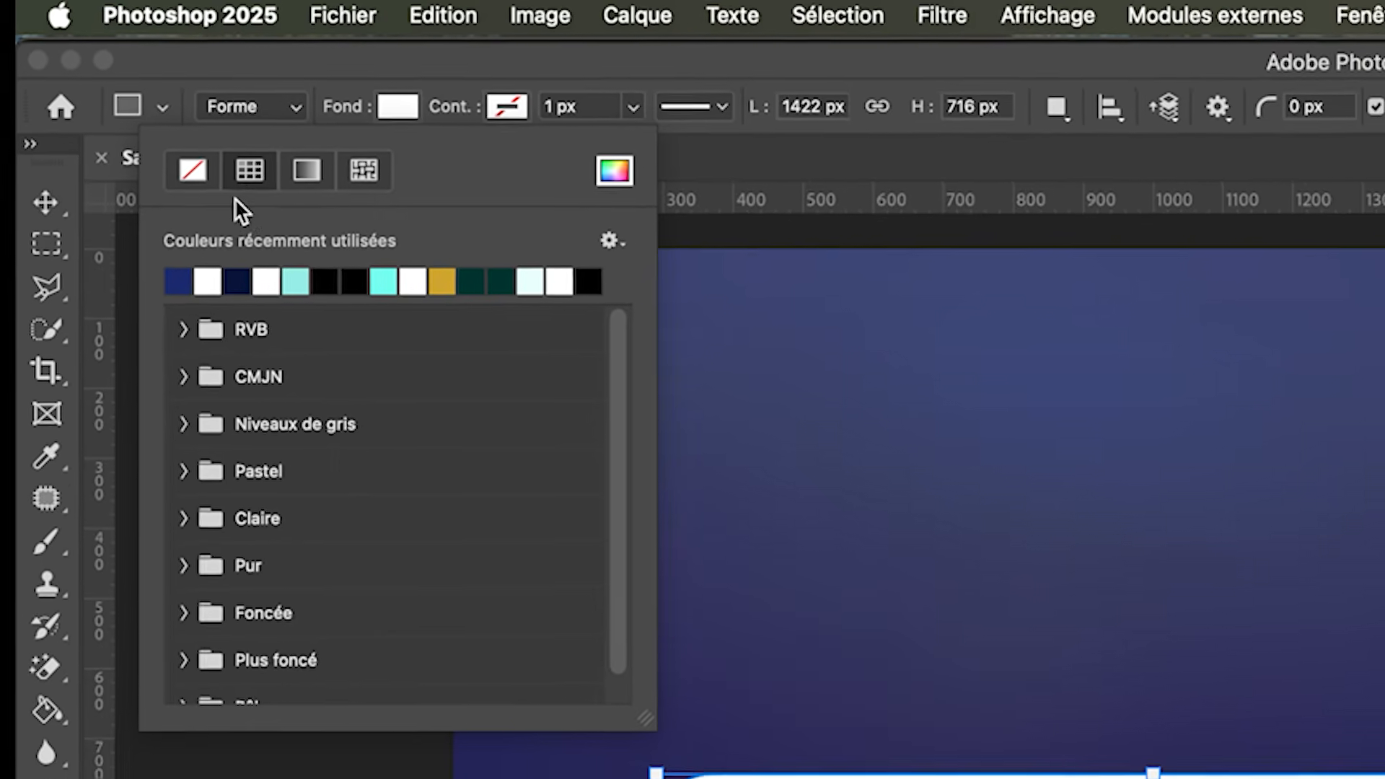
click(162, 106)
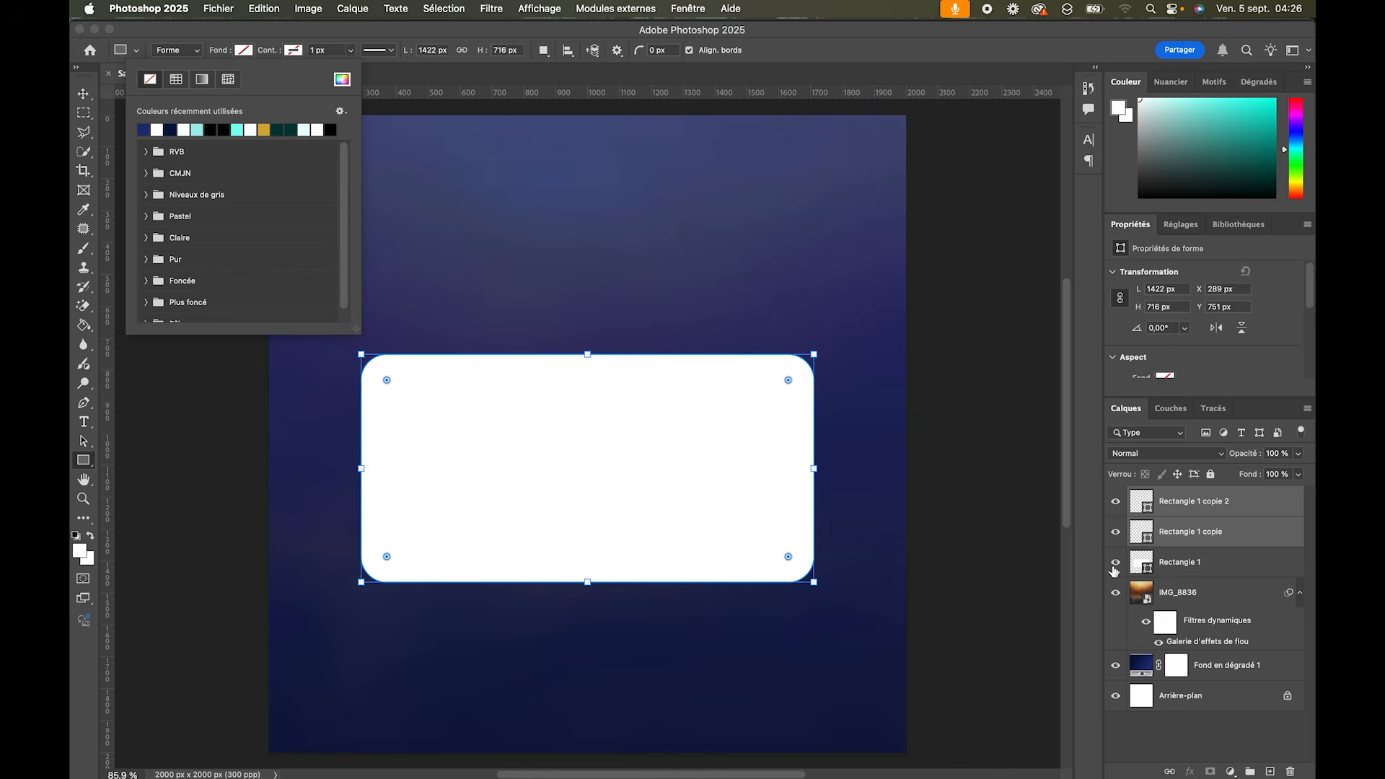
click(1198, 569)
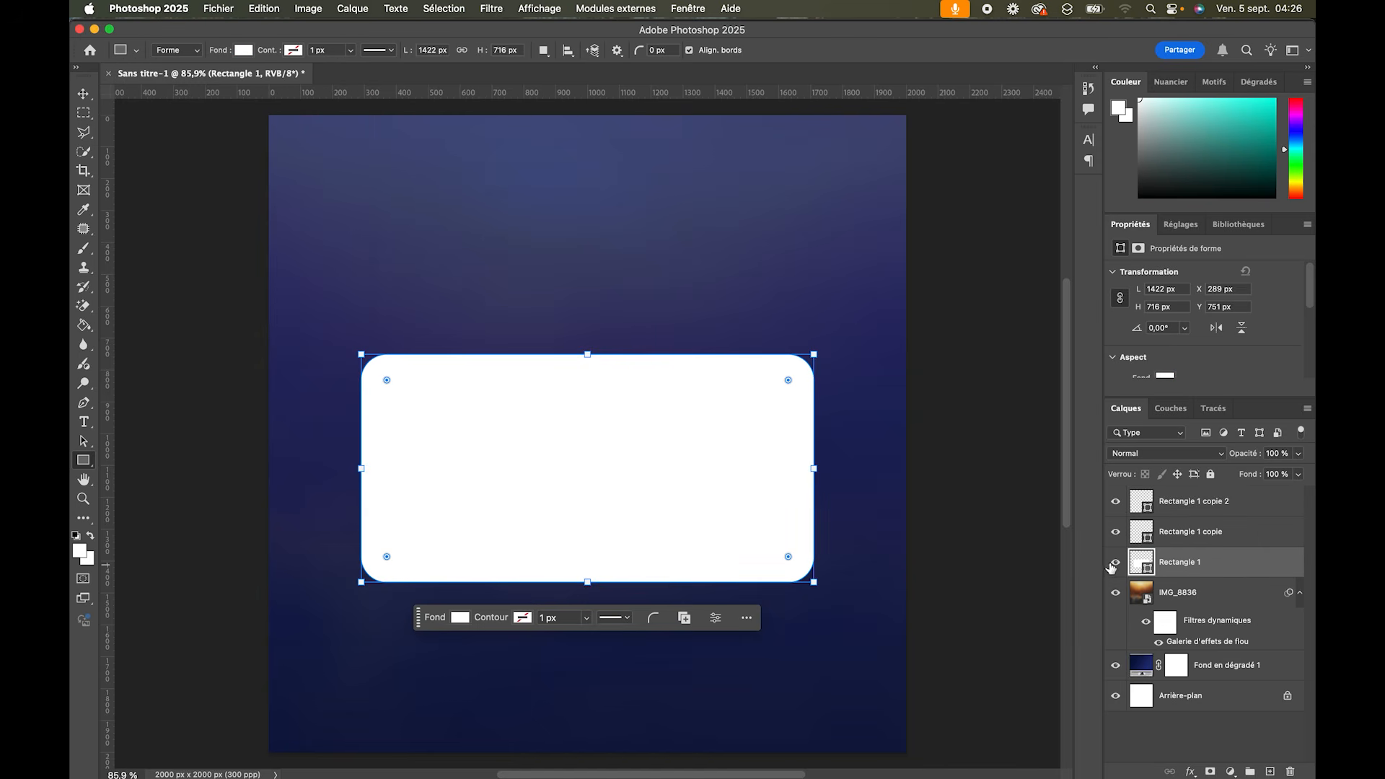
click(1116, 562)
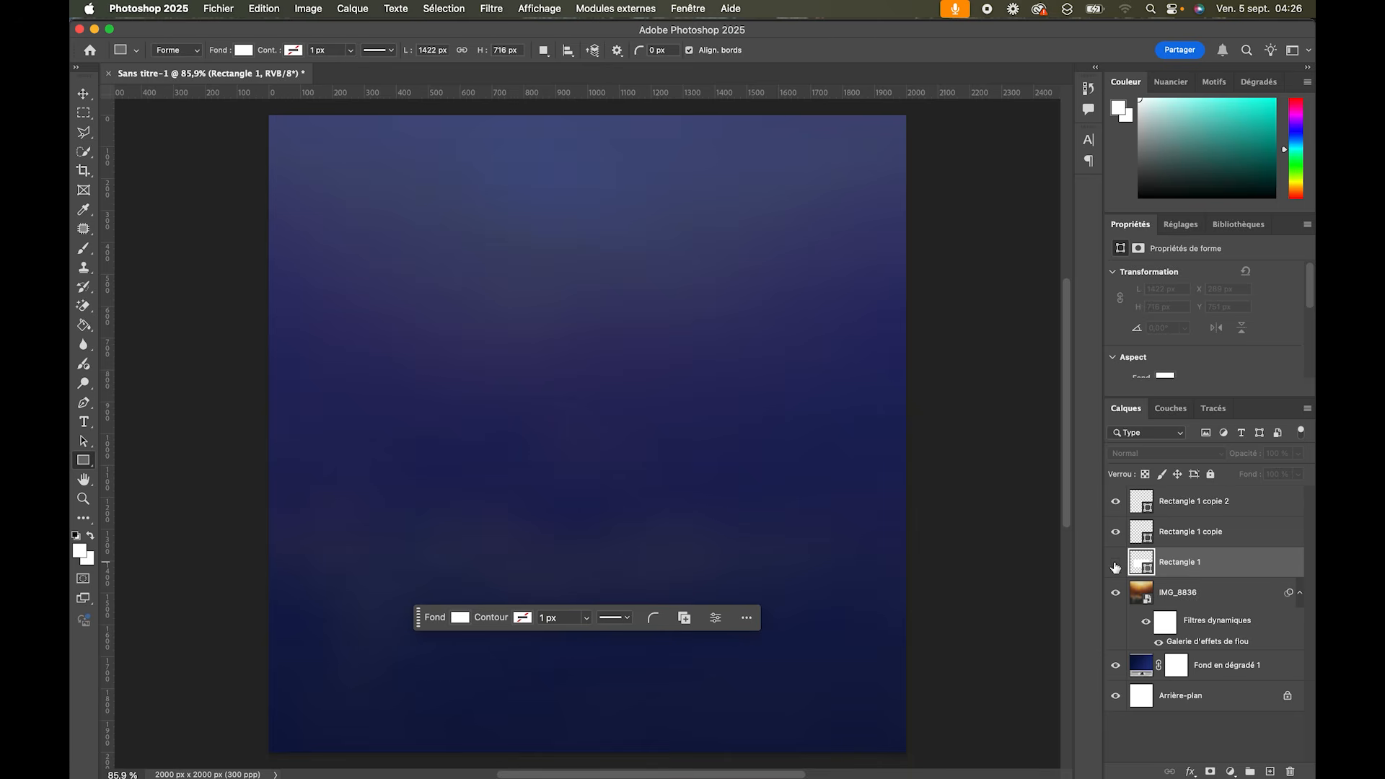
Step: Give both rectangle copies a 5 px white outline and deselect them
click(1219, 535)
click(1198, 505)
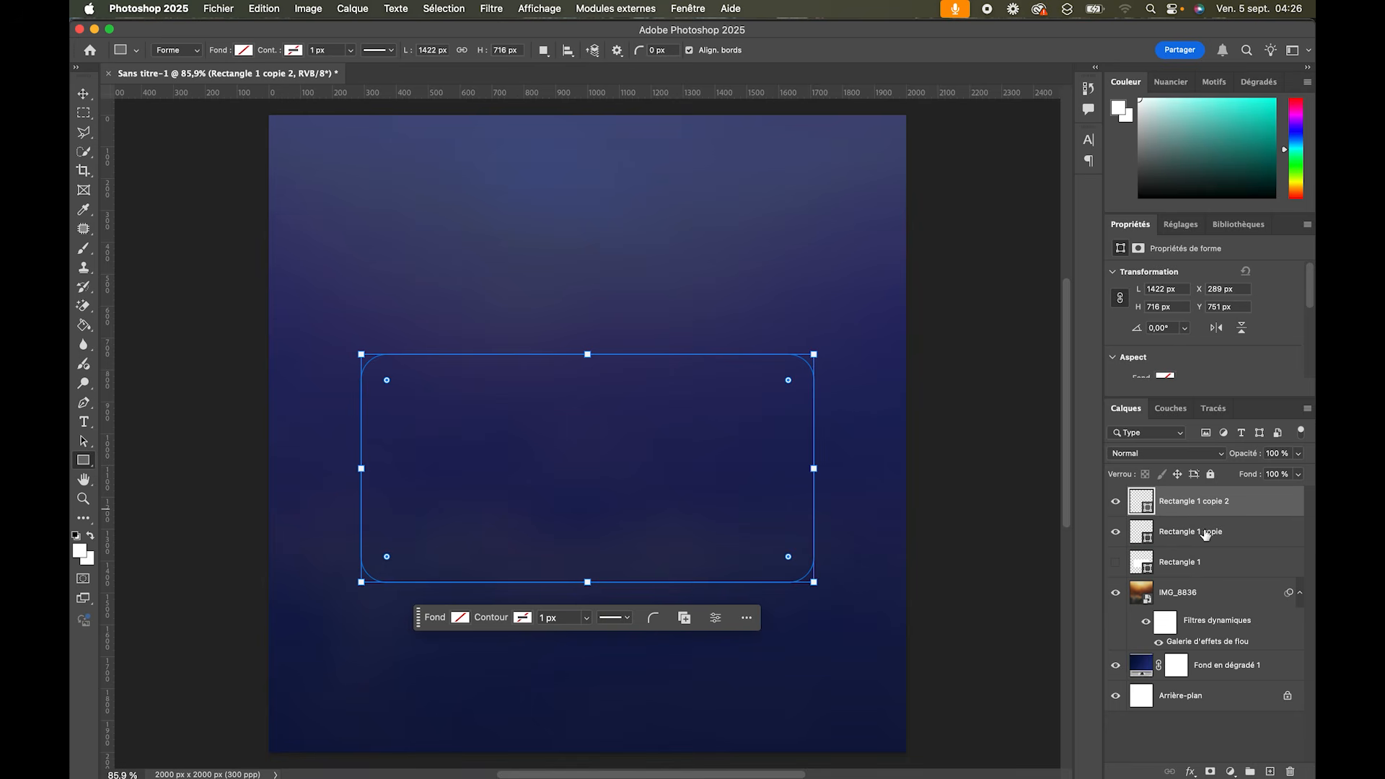
shift+click(1204, 534)
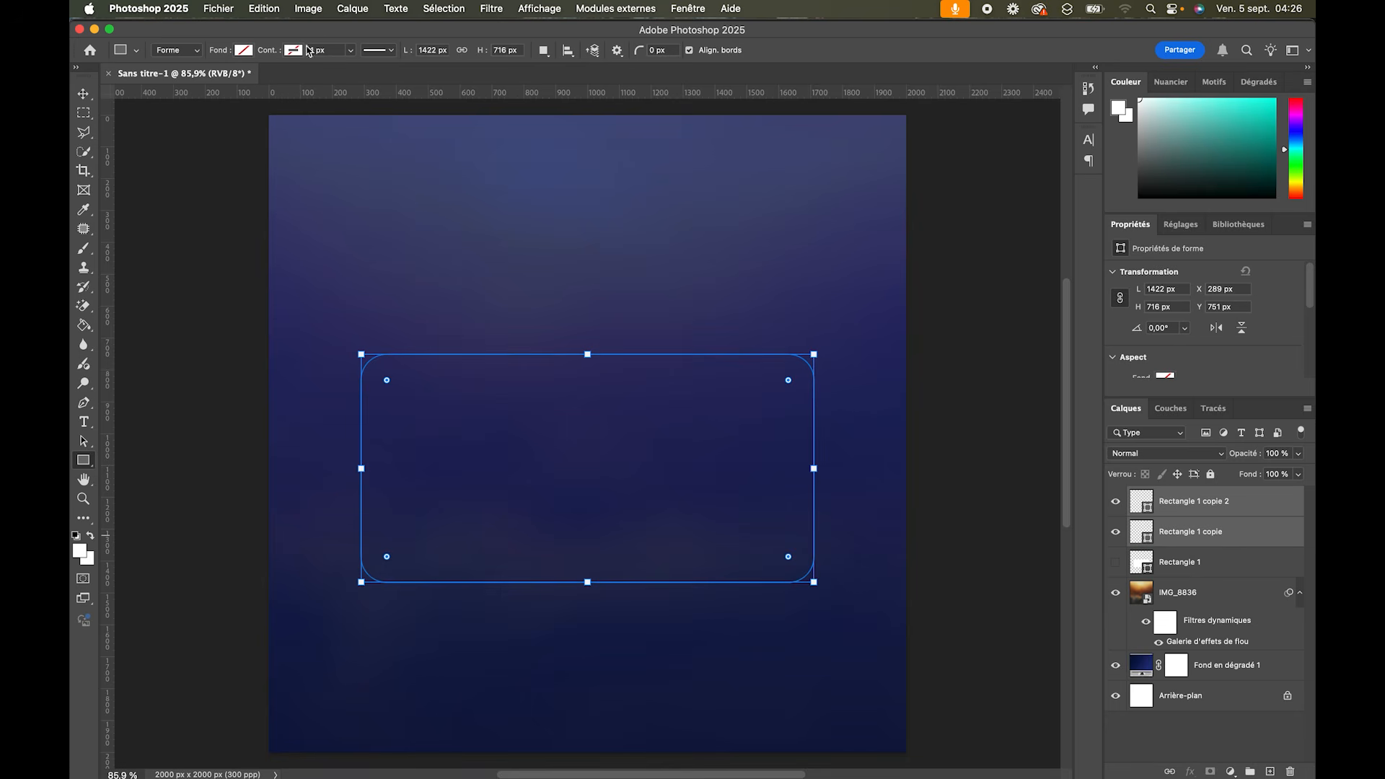
click(336, 49)
text(5)
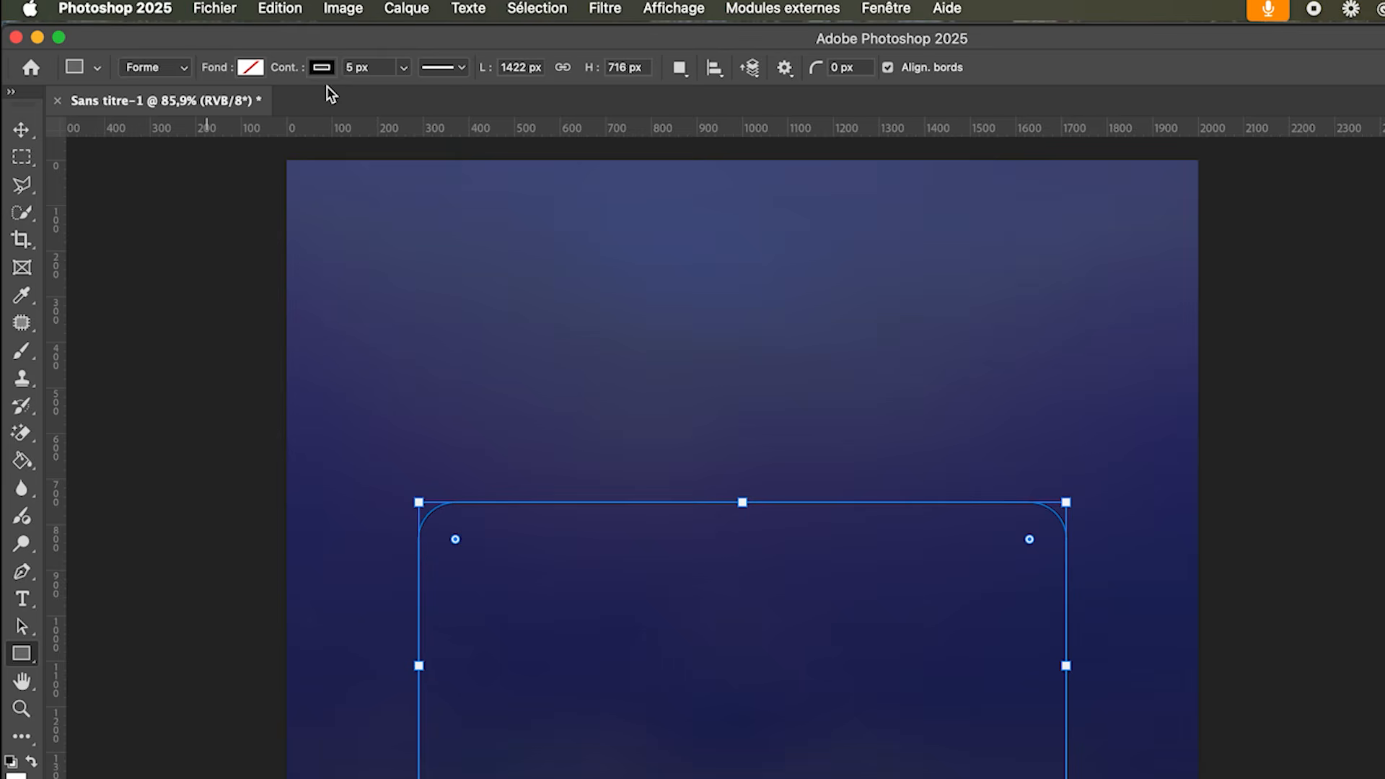
click(293, 51)
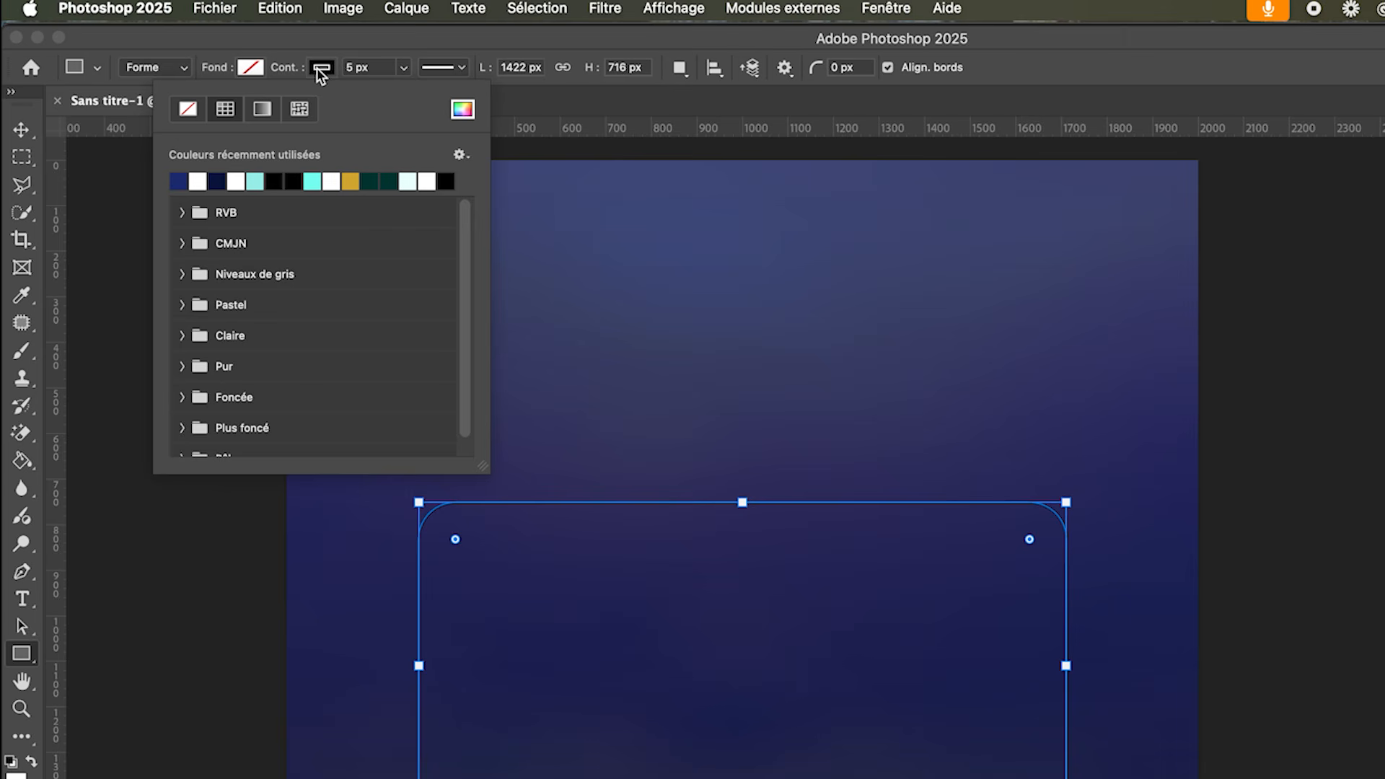
click(236, 181)
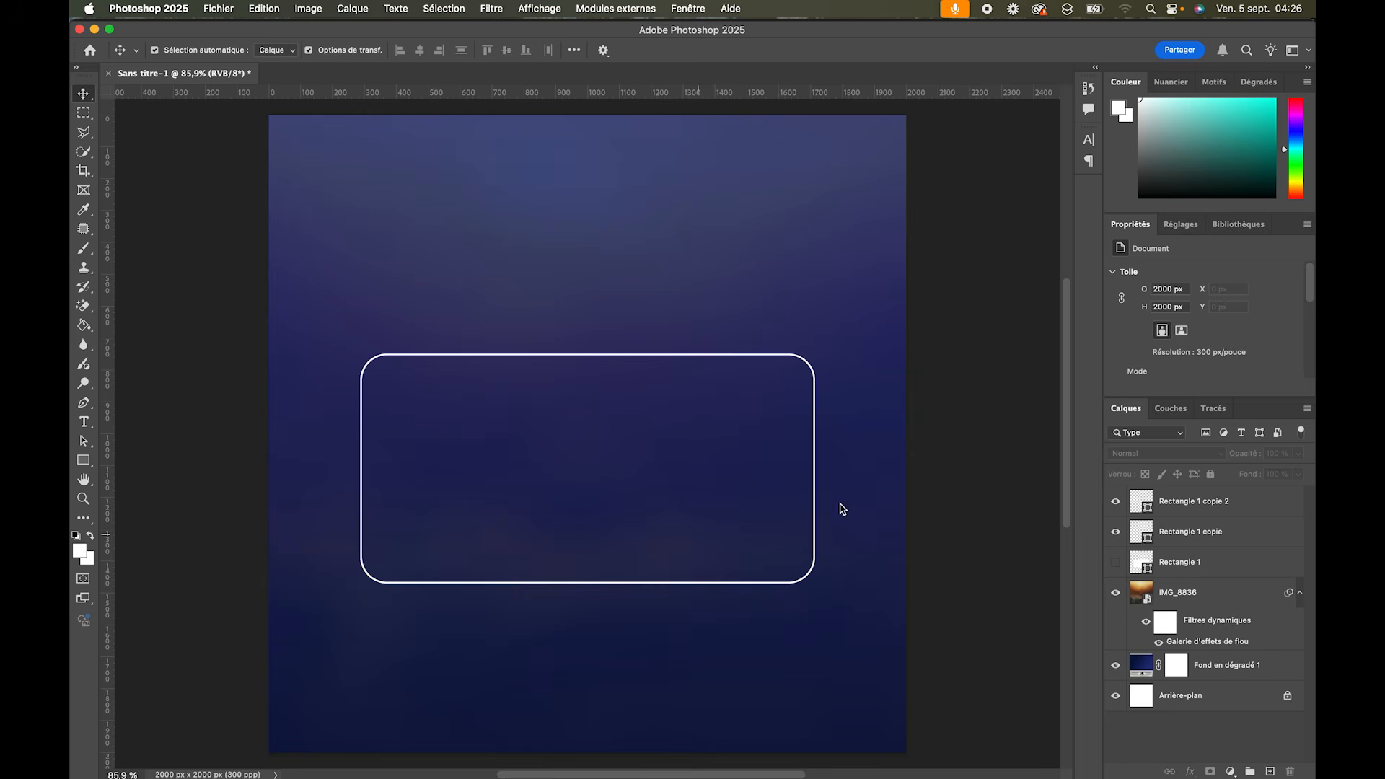
click(1102, 716)
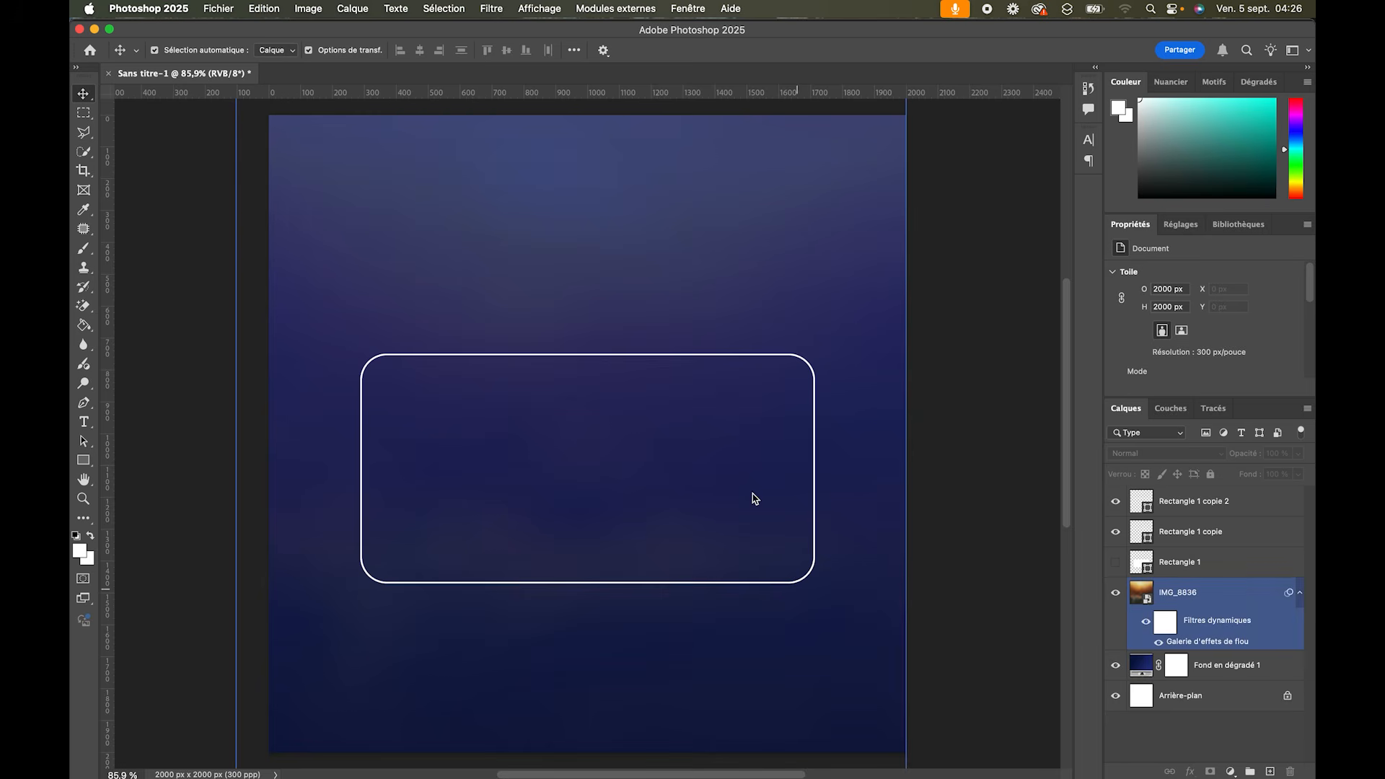
click(1039, 490)
Step: Check the outlined copies one at a time by toggling their visibility, then hide both and show Rectangle 1
click(1116, 502)
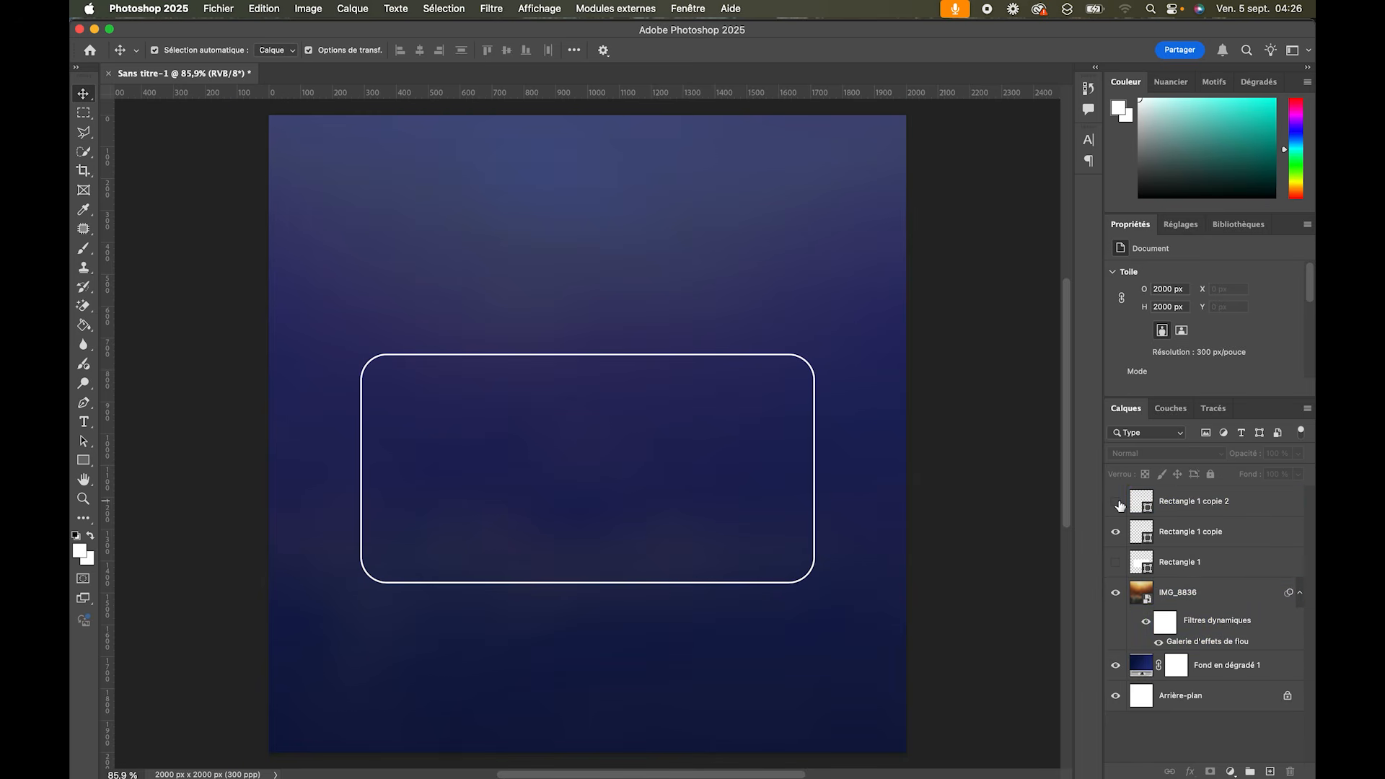
click(1116, 533)
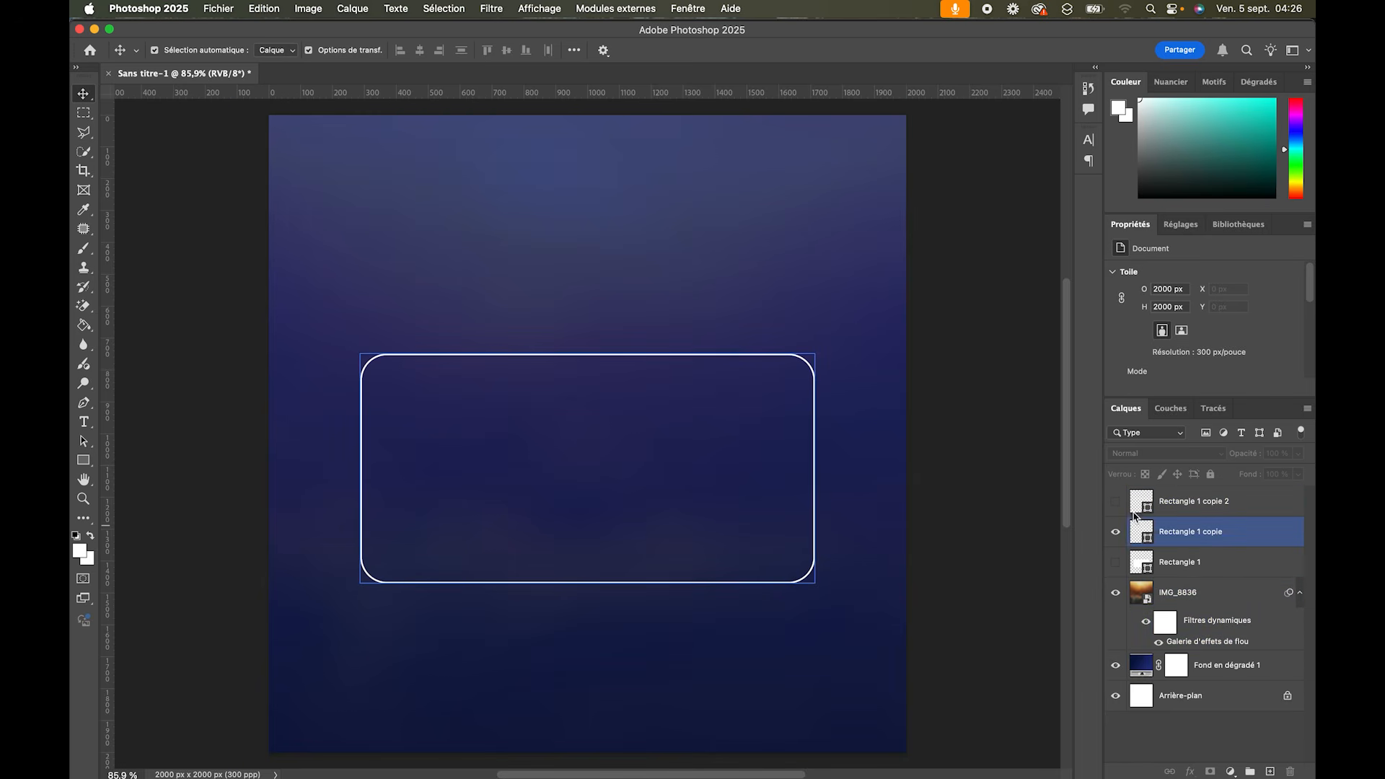
click(1115, 503)
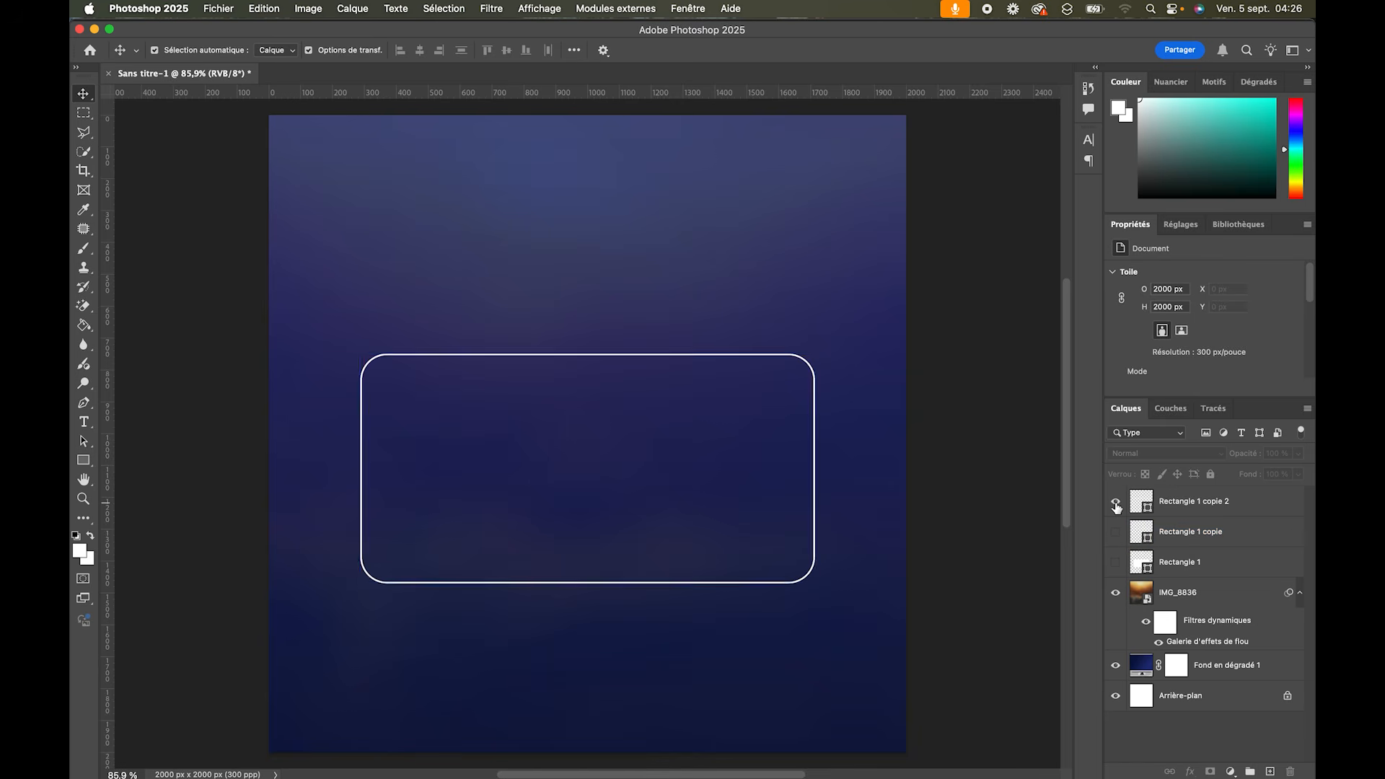
click(687, 471)
click(1119, 505)
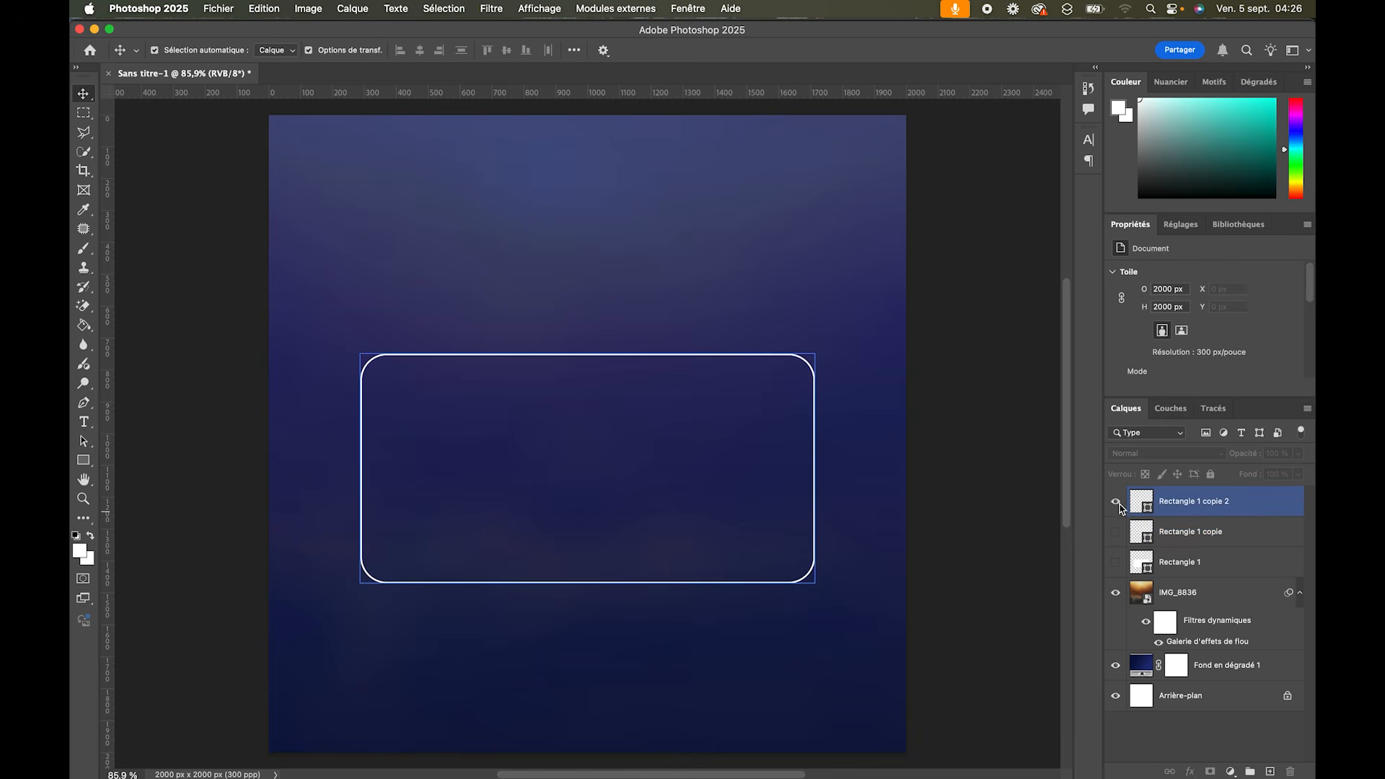
click(1117, 503)
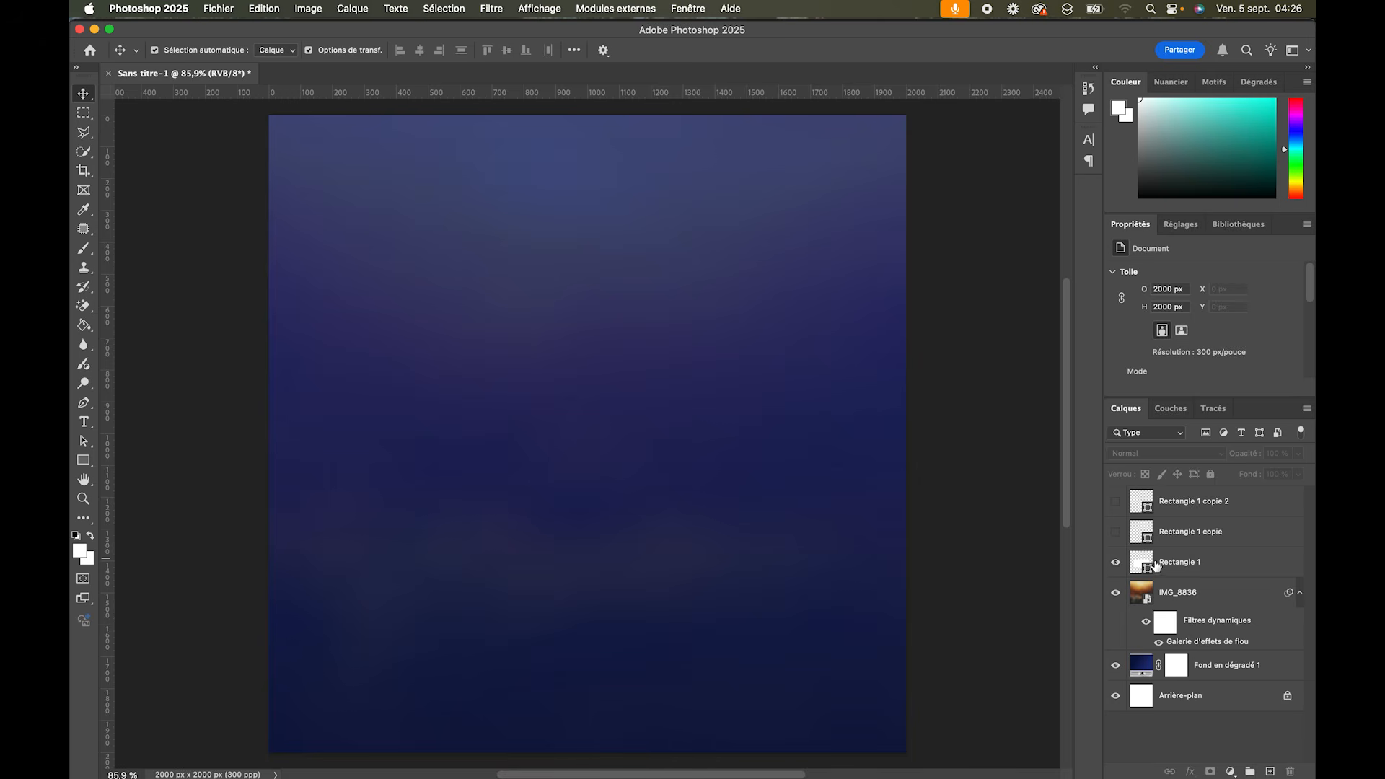
Step: Reduce the Rectangle 1 layer's fill opacity (Fond) to 8 %
click(1116, 563)
click(1219, 572)
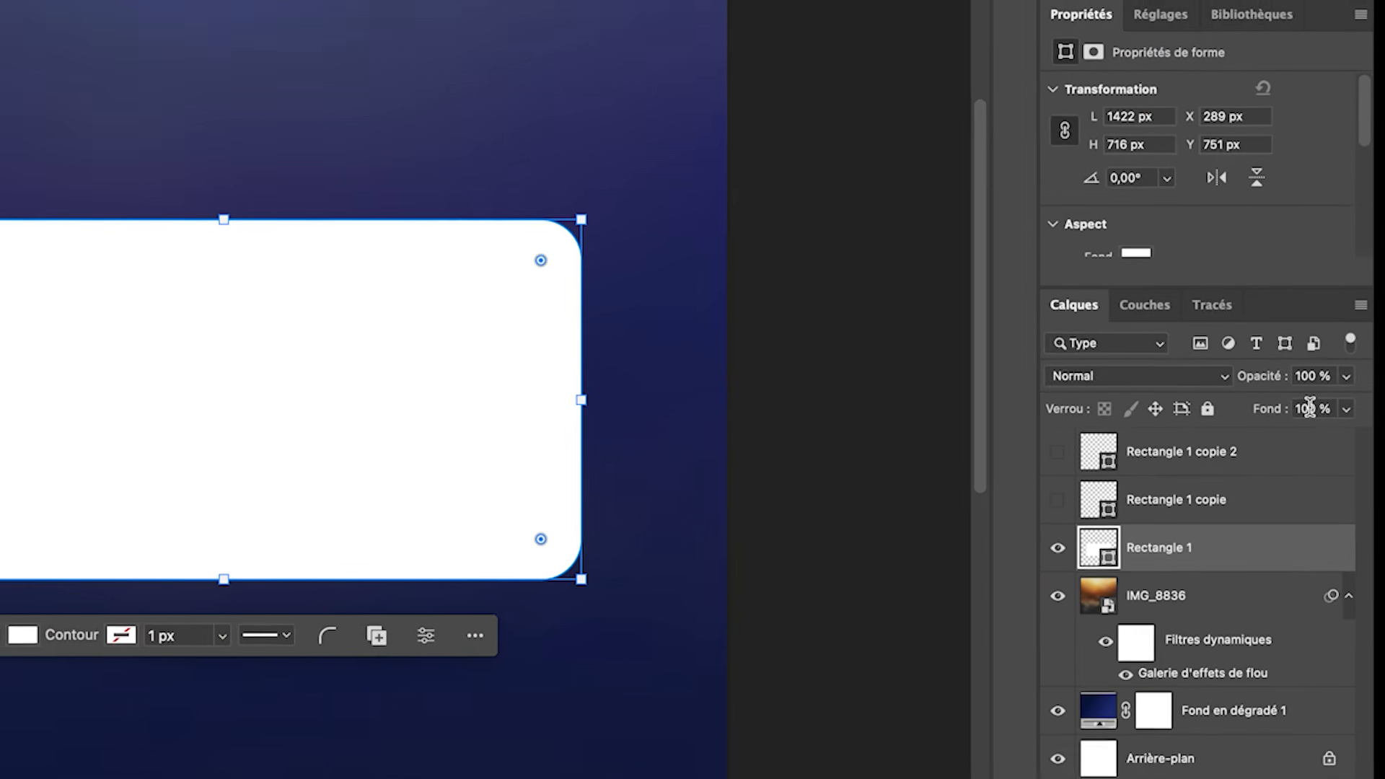
click(1276, 474)
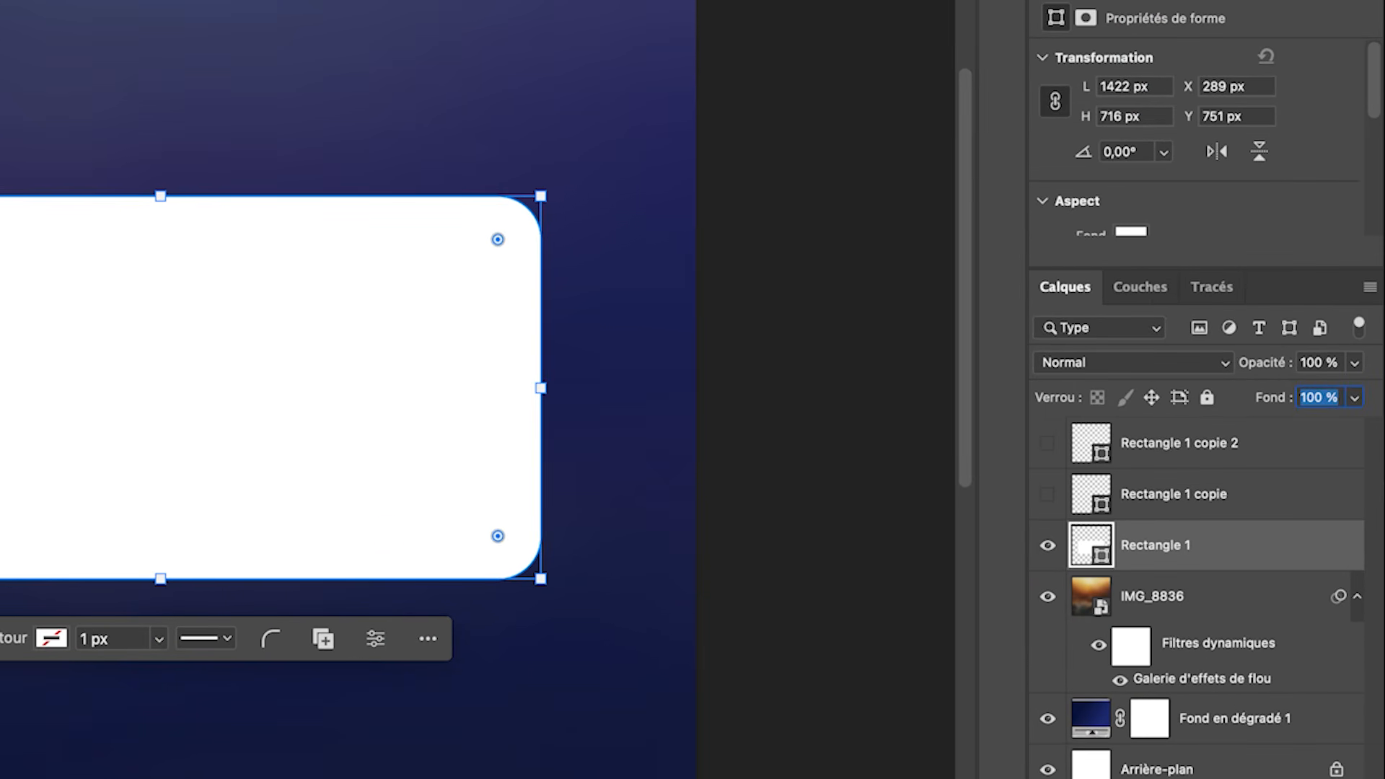
text(8)
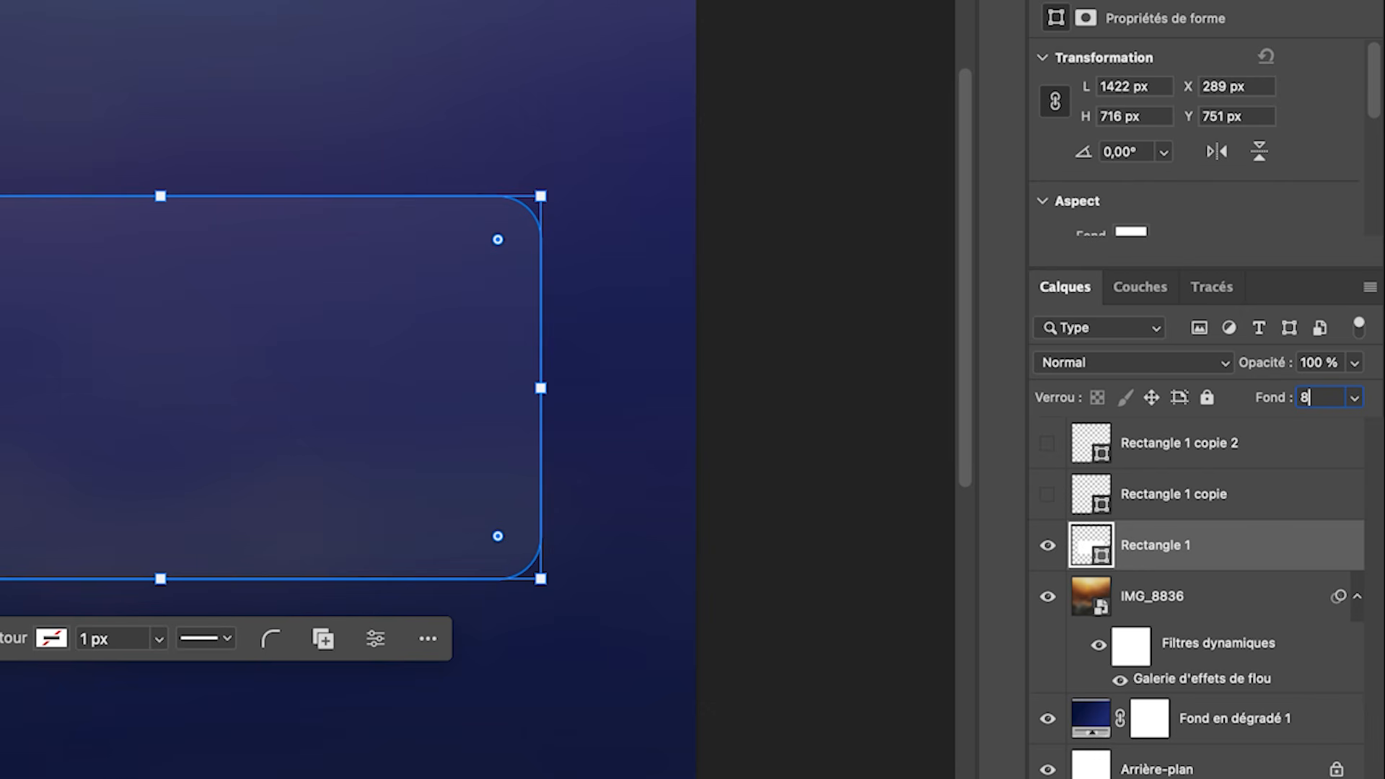
key(Return)
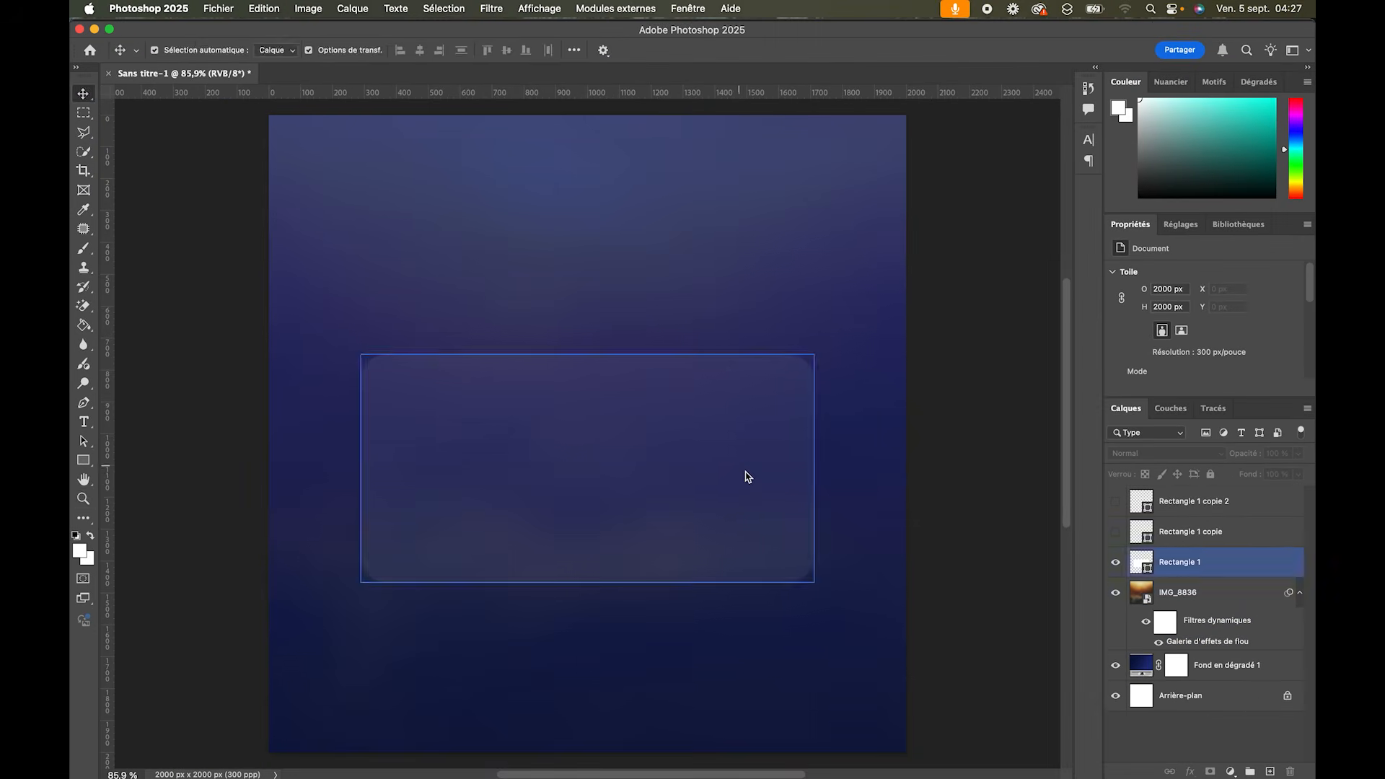
Step: Show the Rectangle 1 copie layer and start a Gaussian blur on it, converting the shape to a smart object
key(z)
drag(693, 472, 736, 574)
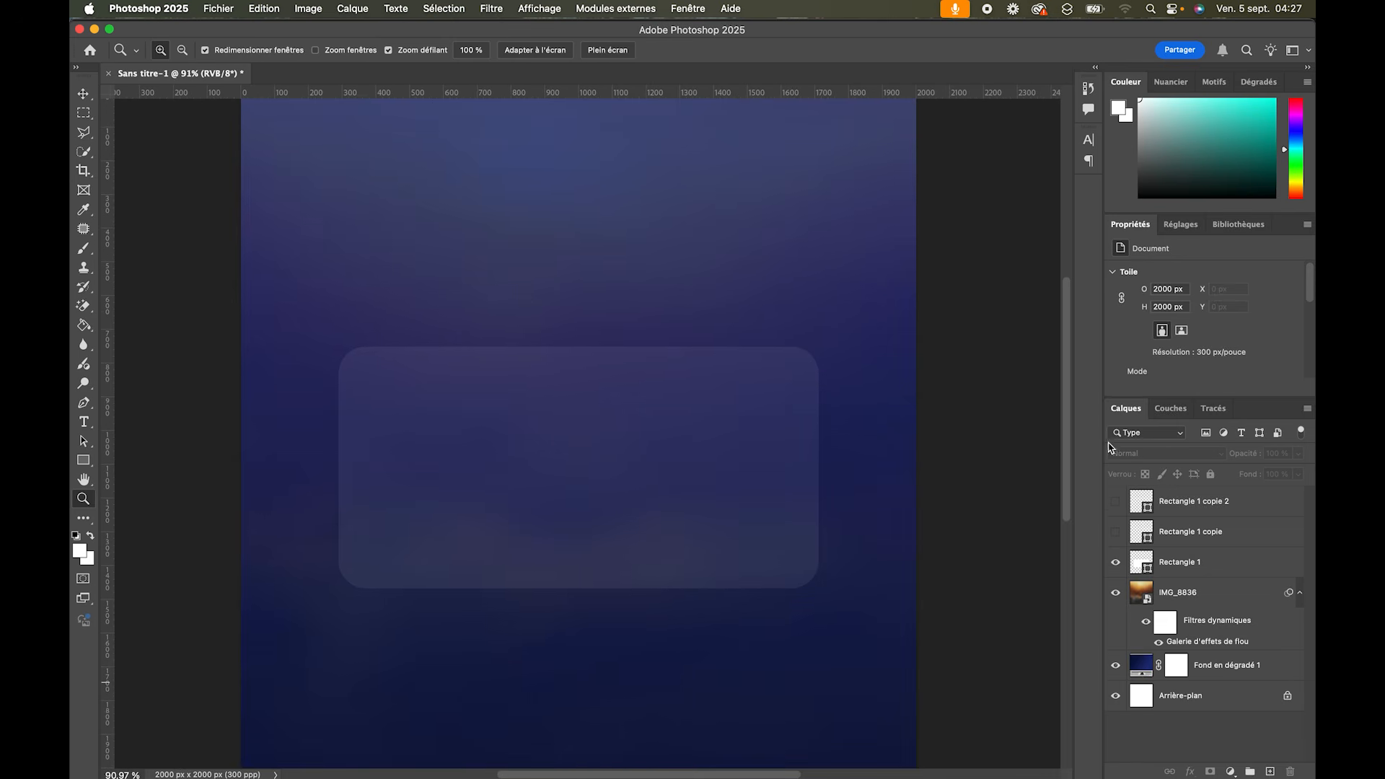
click(1115, 535)
click(1191, 534)
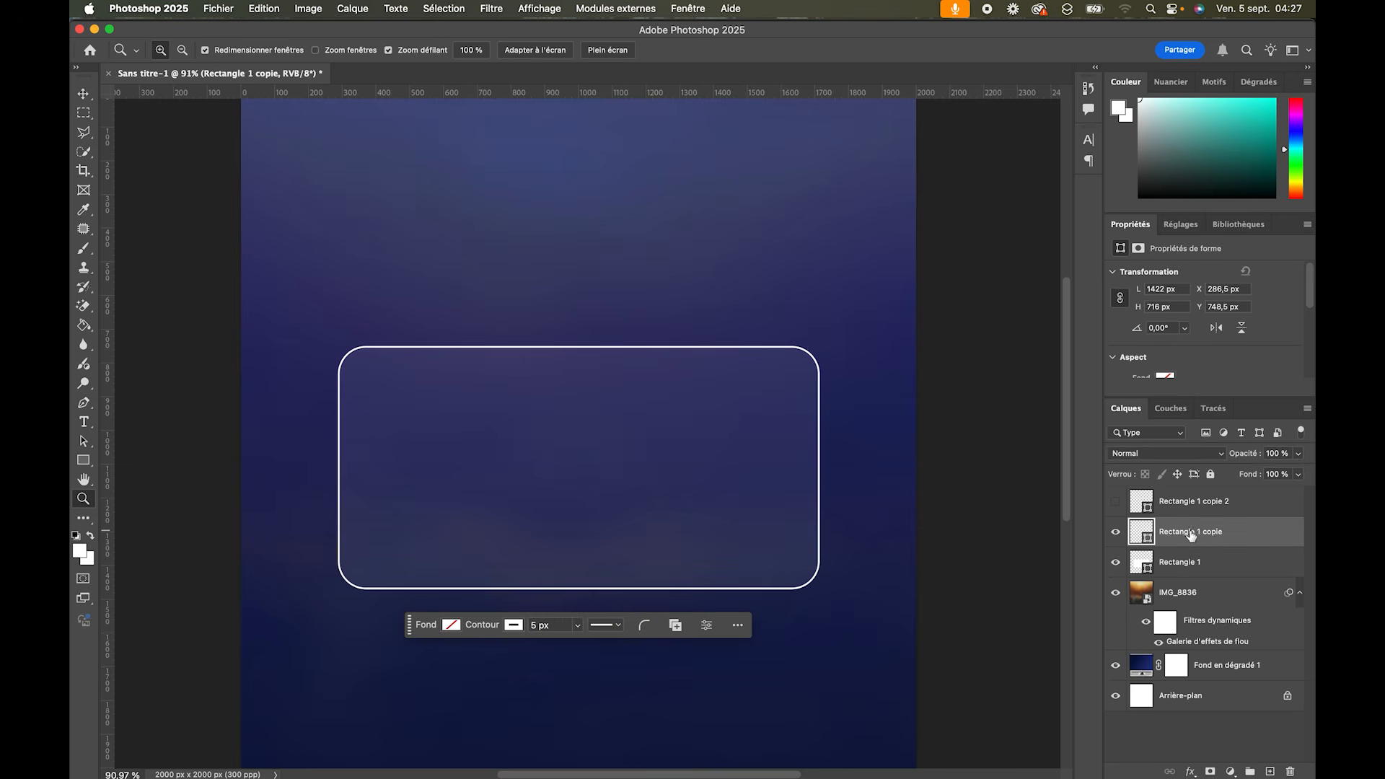
click(491, 9)
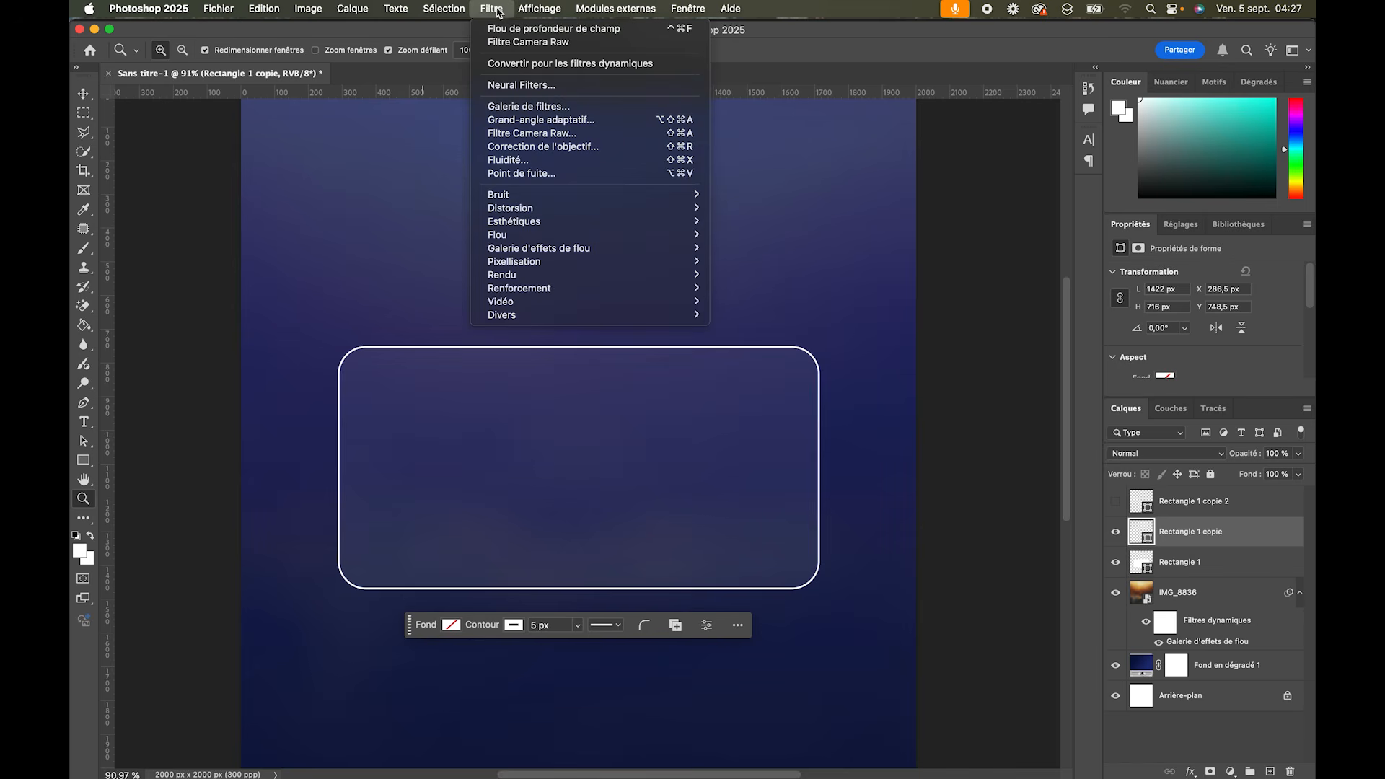
mouse_move(521, 238)
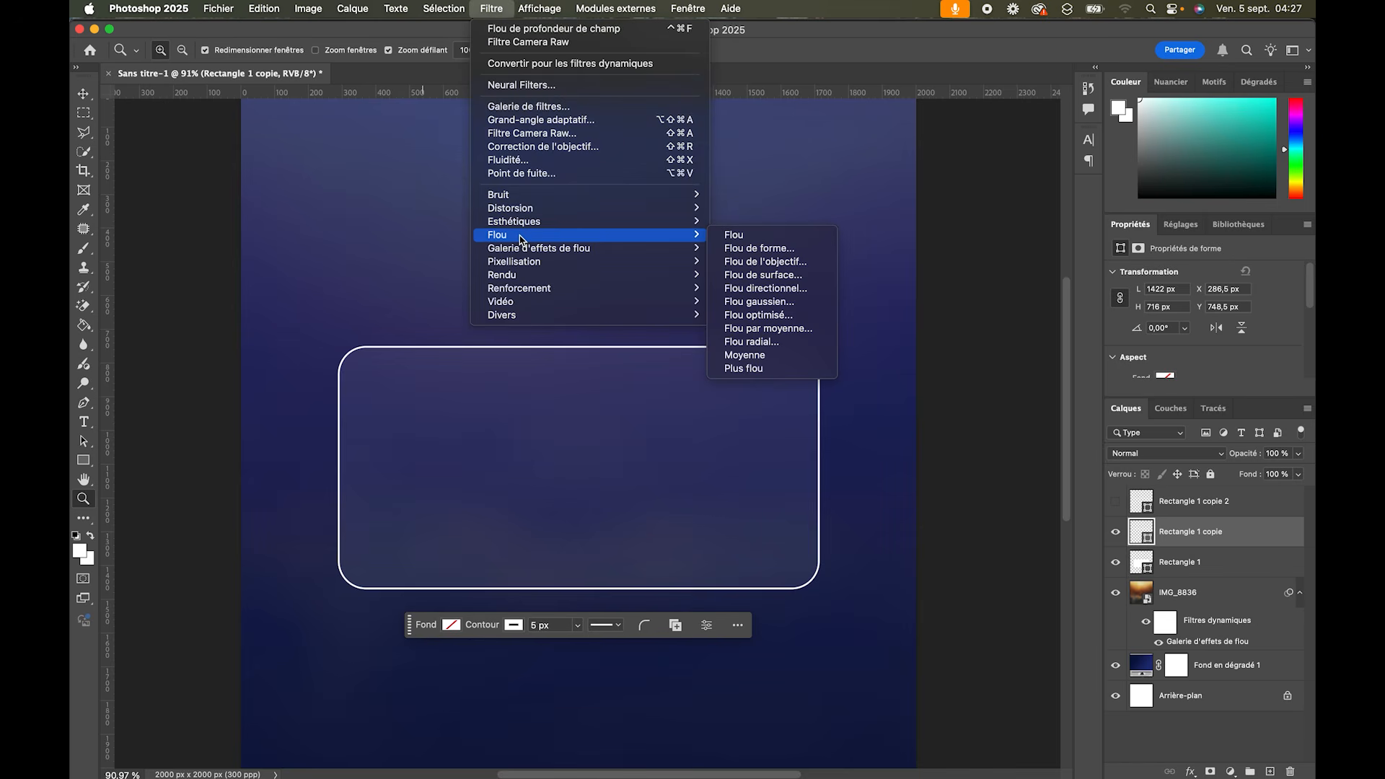
click(774, 302)
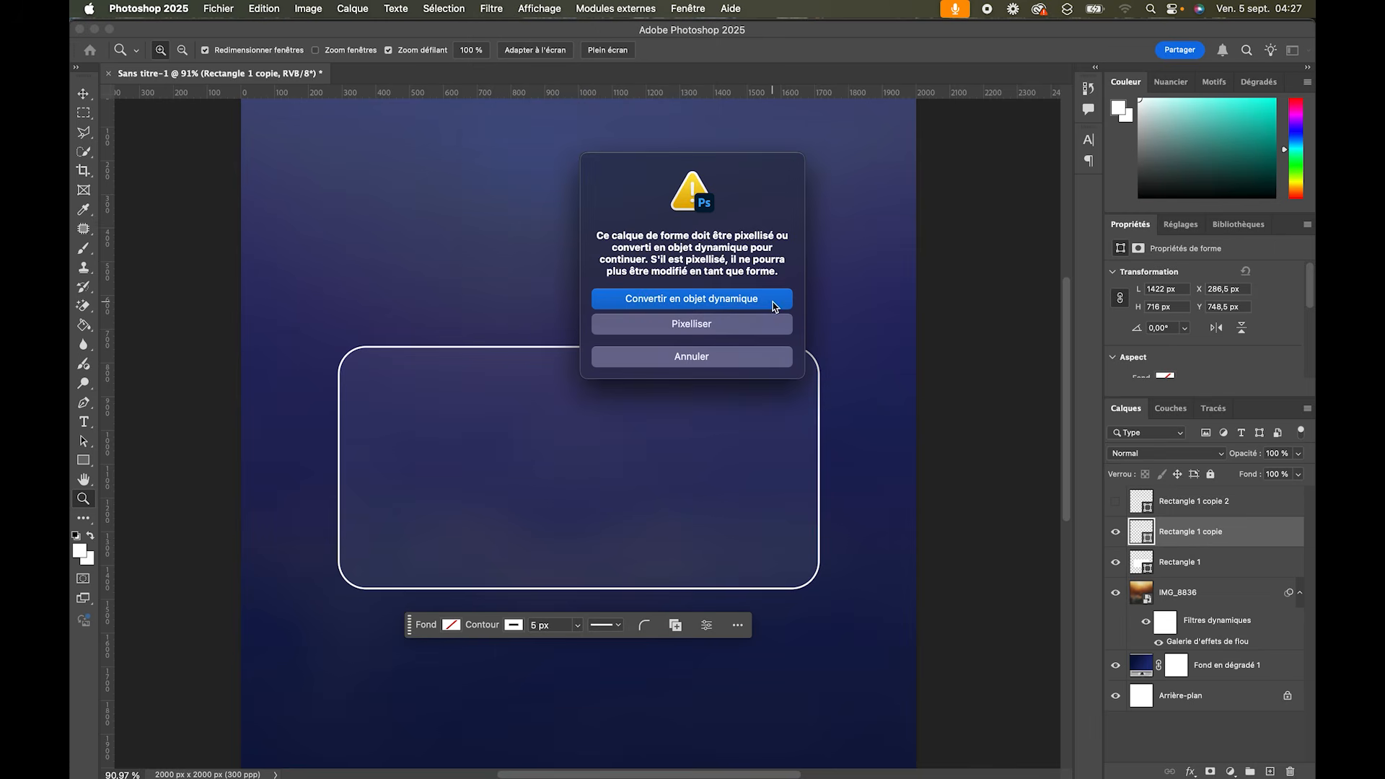
click(703, 298)
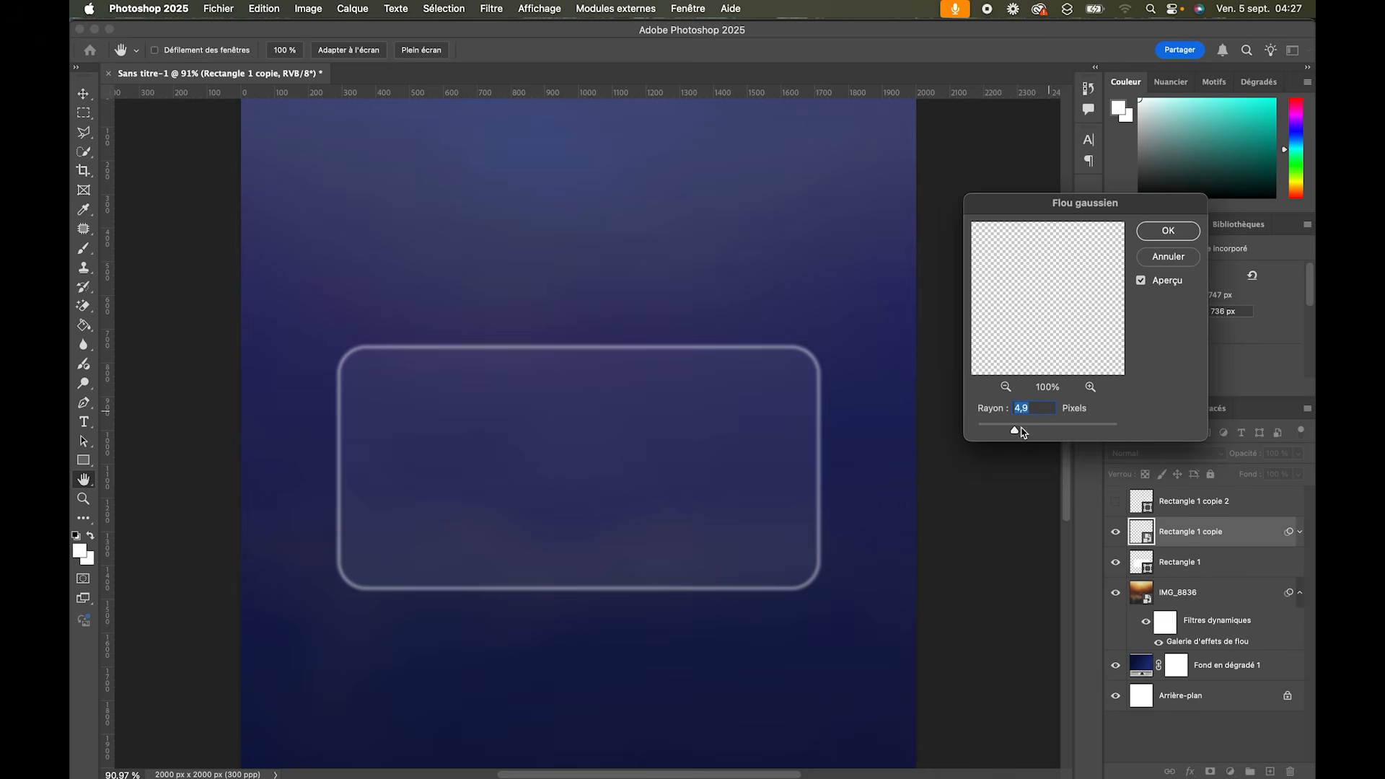
Step: Apply the Gaussian blur with a 15-pixel radius and set the Rectangle 1 copie layer's blend mode to Incrustation
drag(1028, 433, 1036, 431)
text(1)
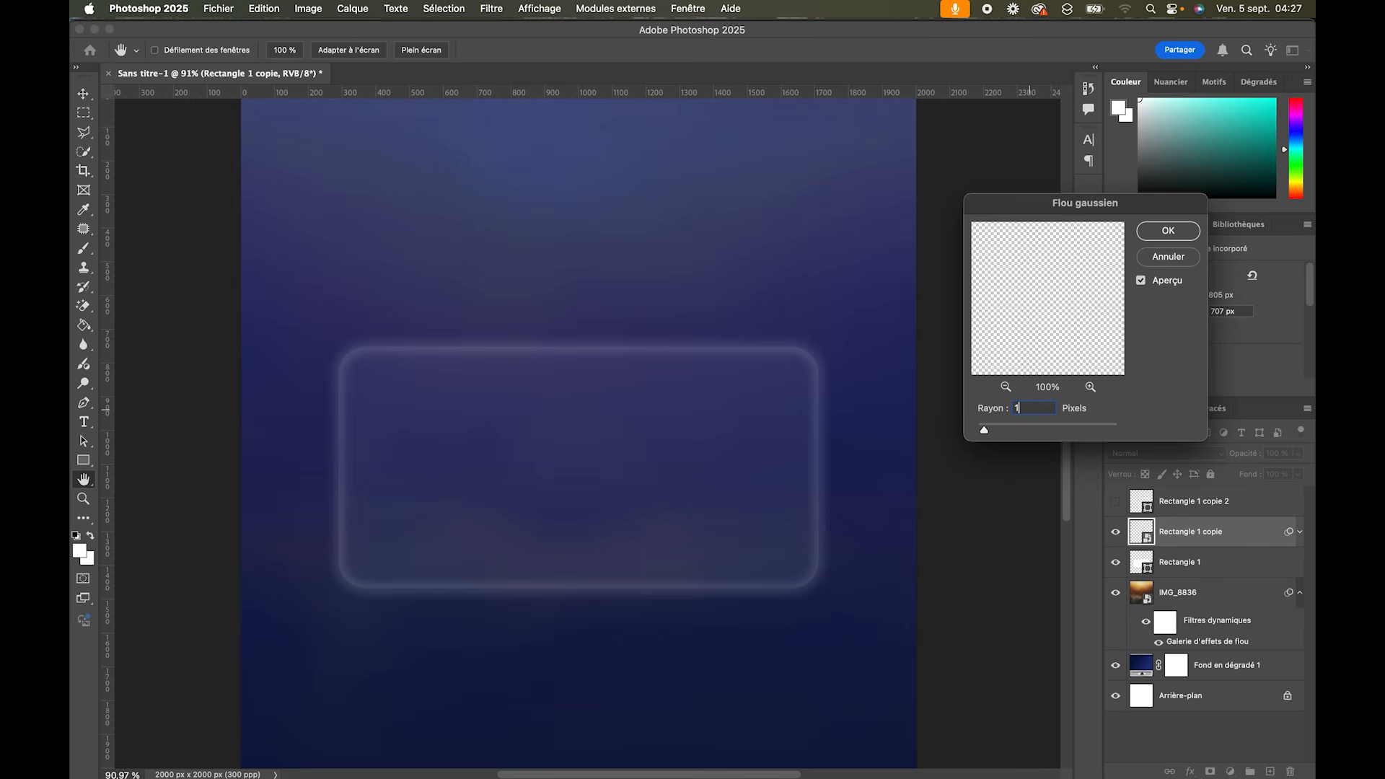
text(5)
click(1168, 231)
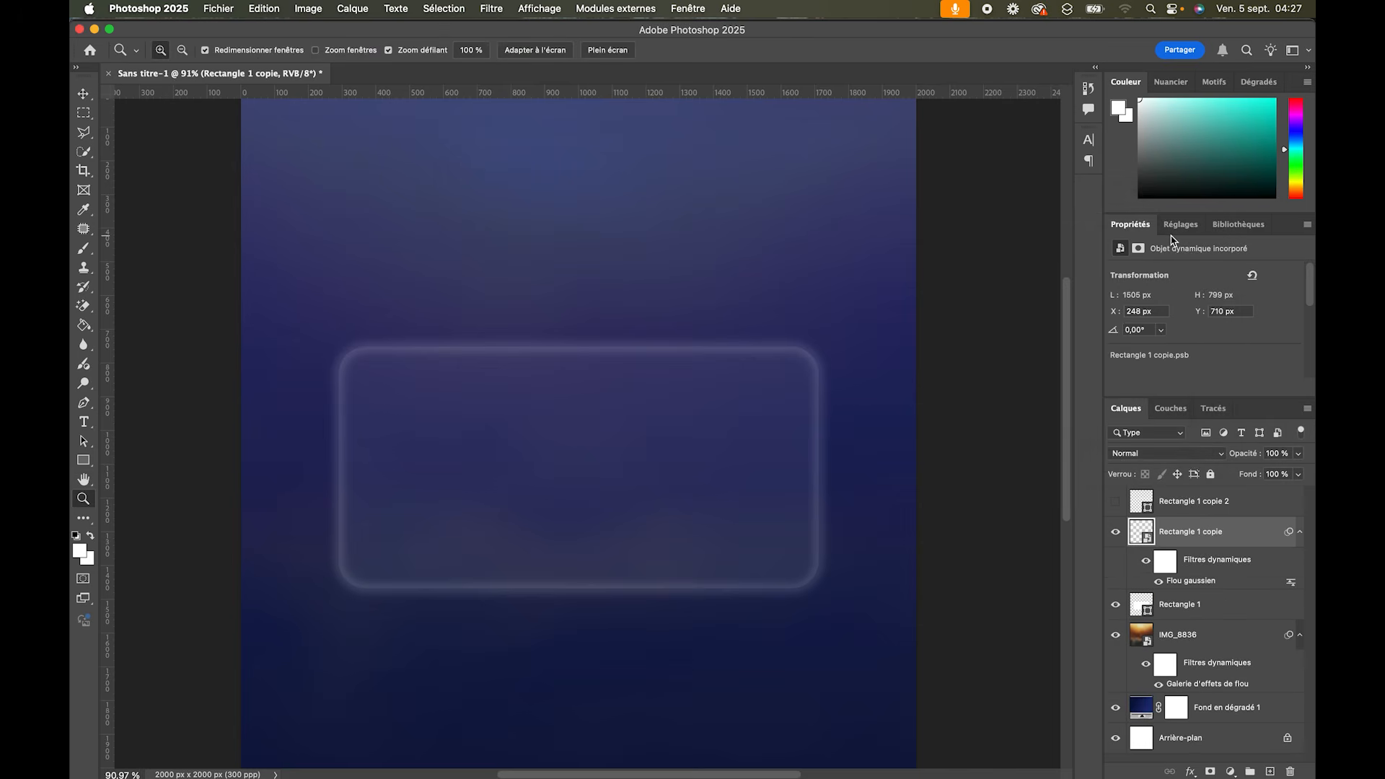
click(1170, 459)
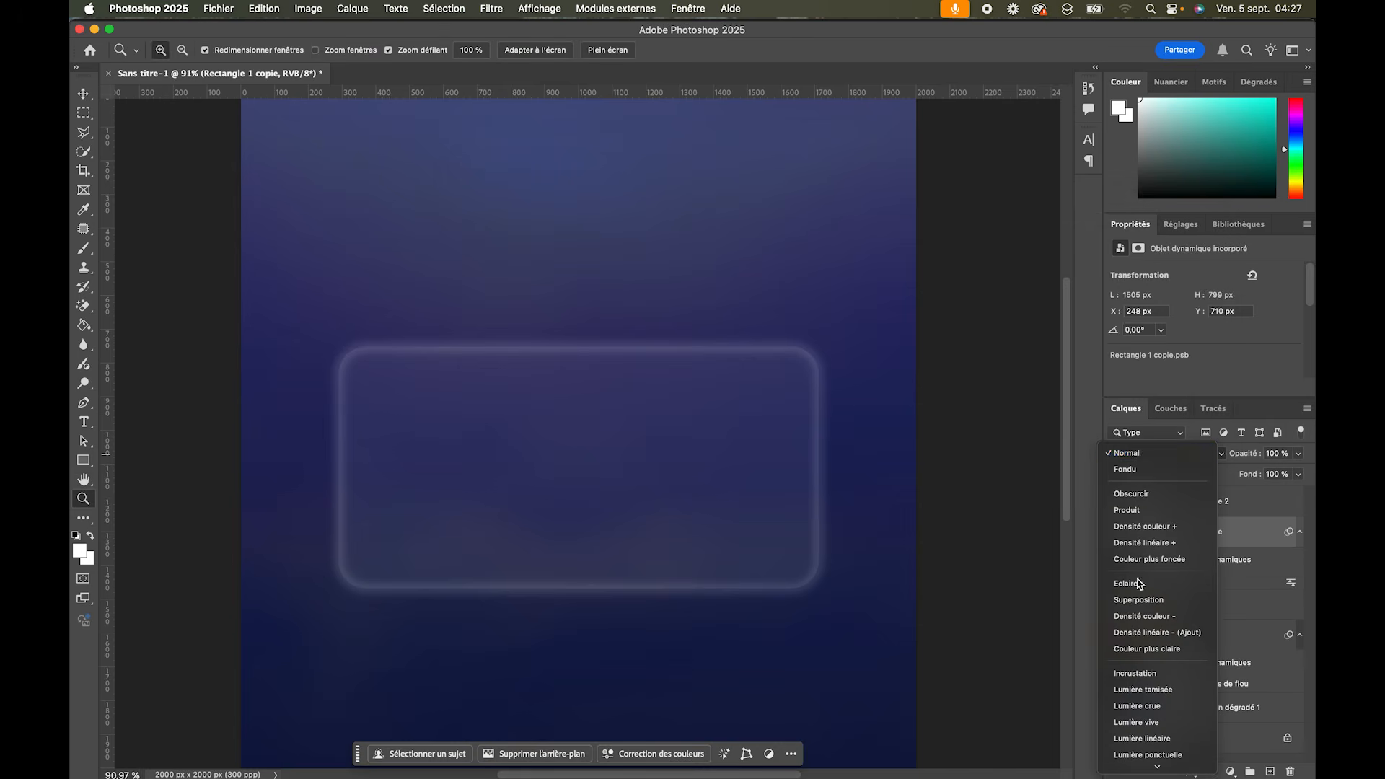
click(1136, 673)
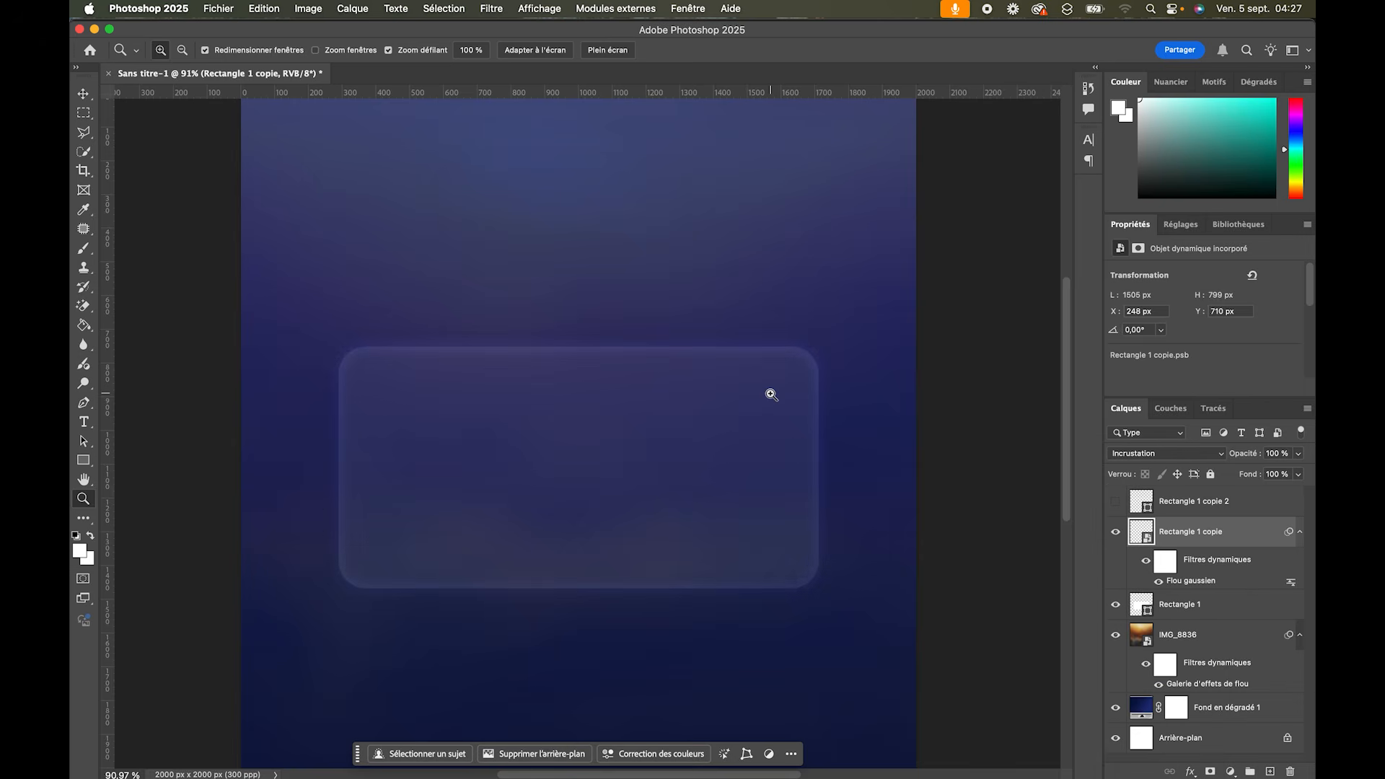
Step: Show the Rectangle 1 copie 2 layer and set its outline width to 2 px
click(1116, 505)
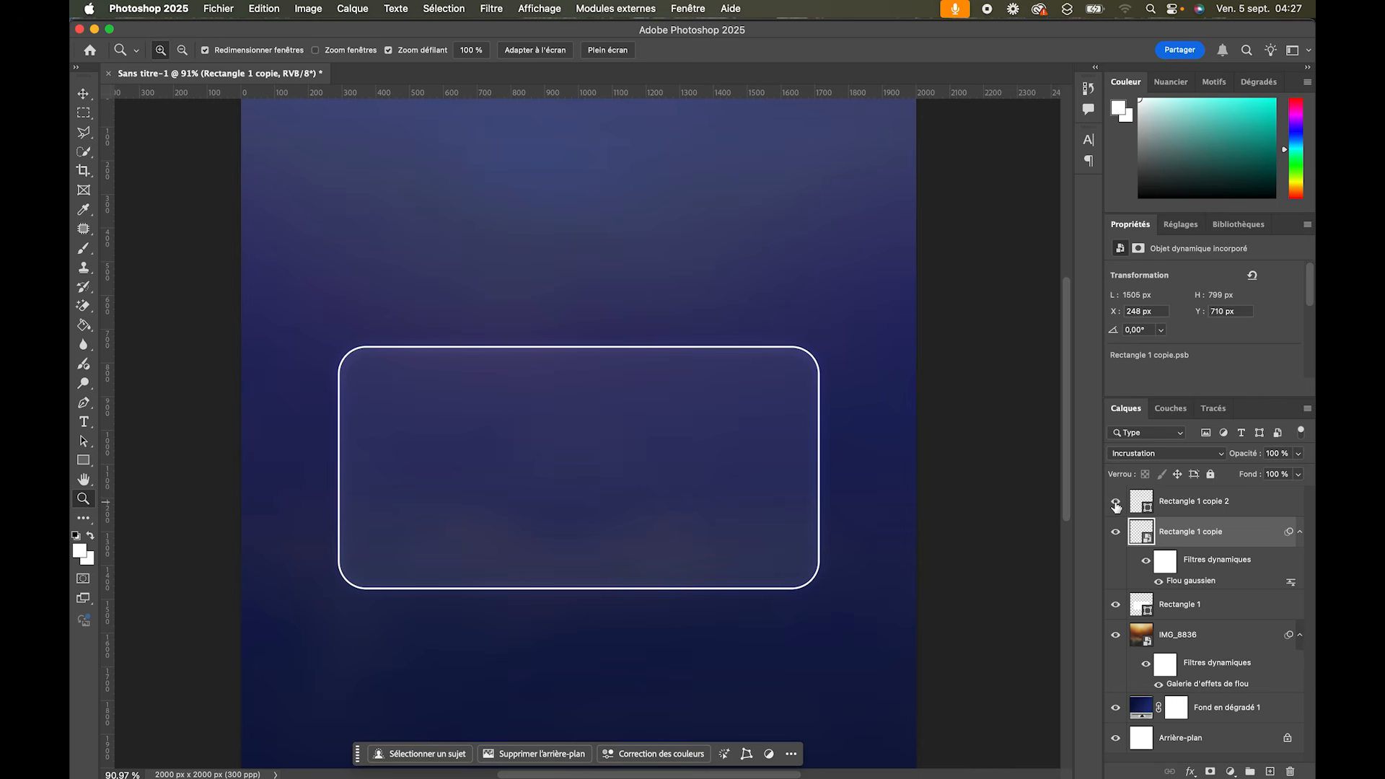
click(1217, 505)
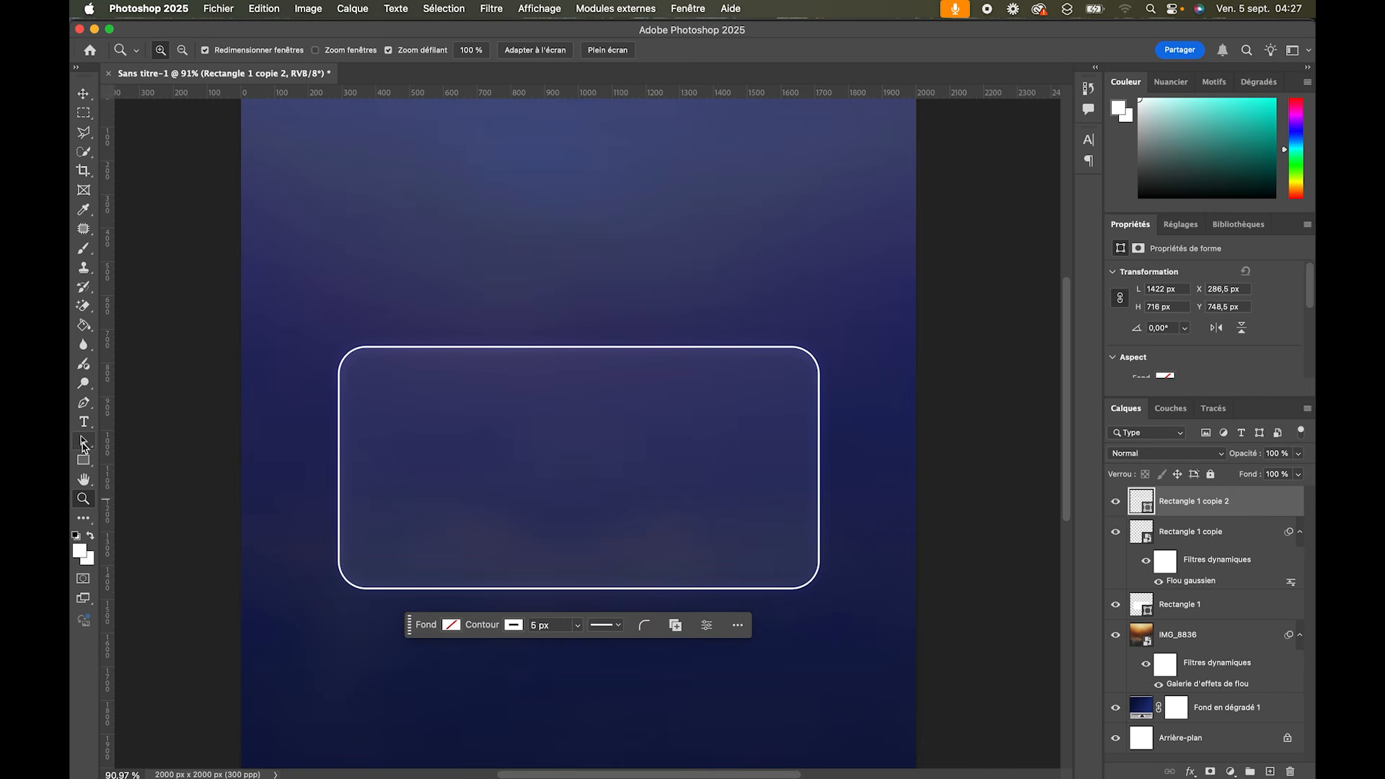
click(84, 461)
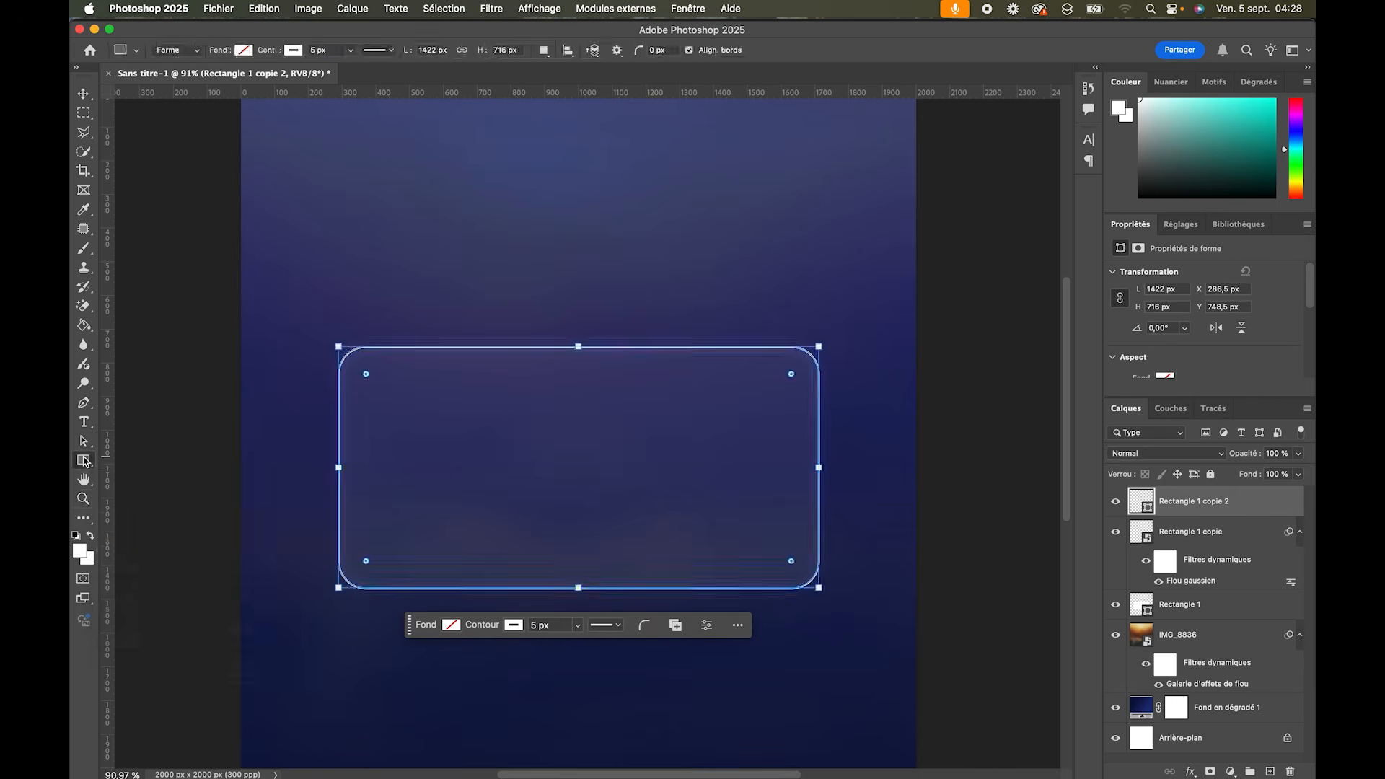
click(330, 49)
text(2)
mouse_move(712, 377)
mouse_down()
mouse_move(587, 398)
mouse_move(710, 398)
mouse_up()
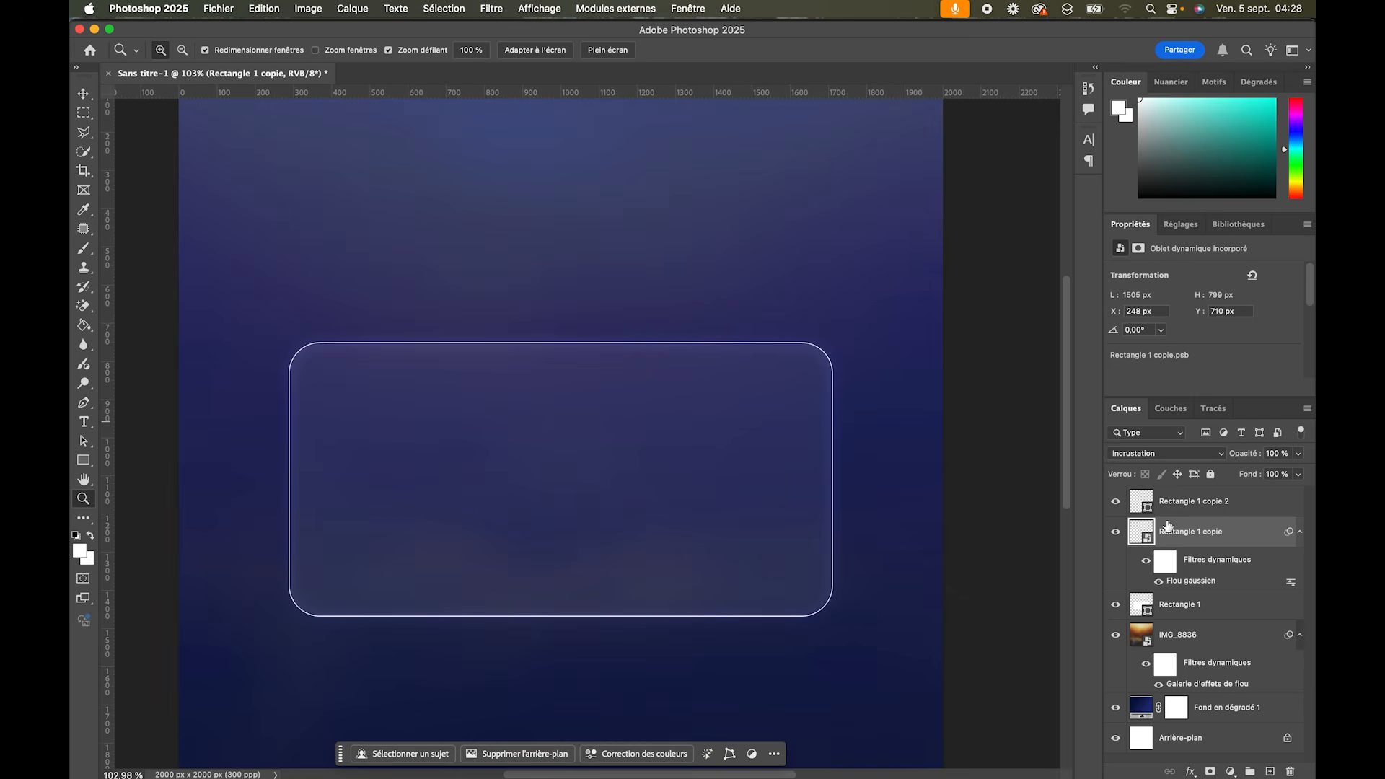
Step: Set the Rectangle 1 copie 2 layer's blend mode to Incrustation and deselect it
click(1216, 500)
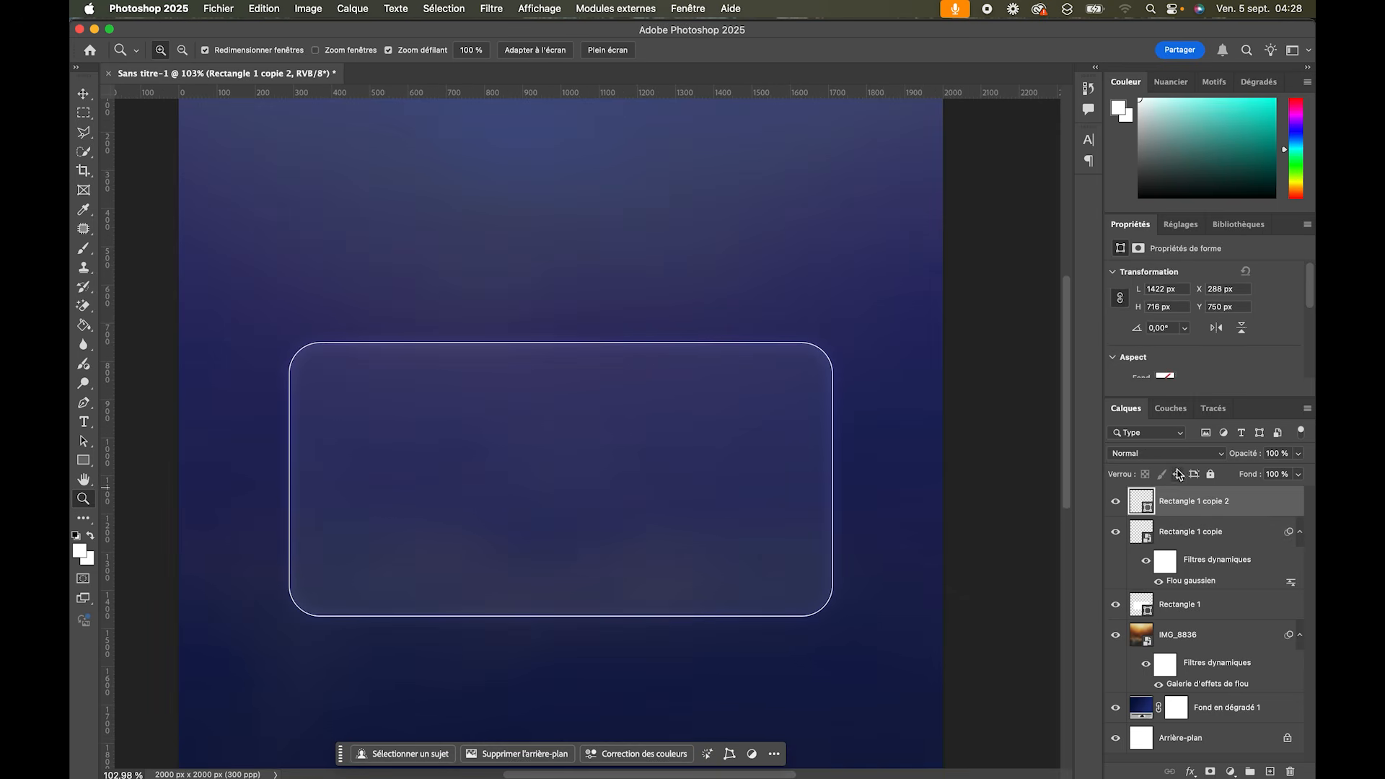
click(1163, 453)
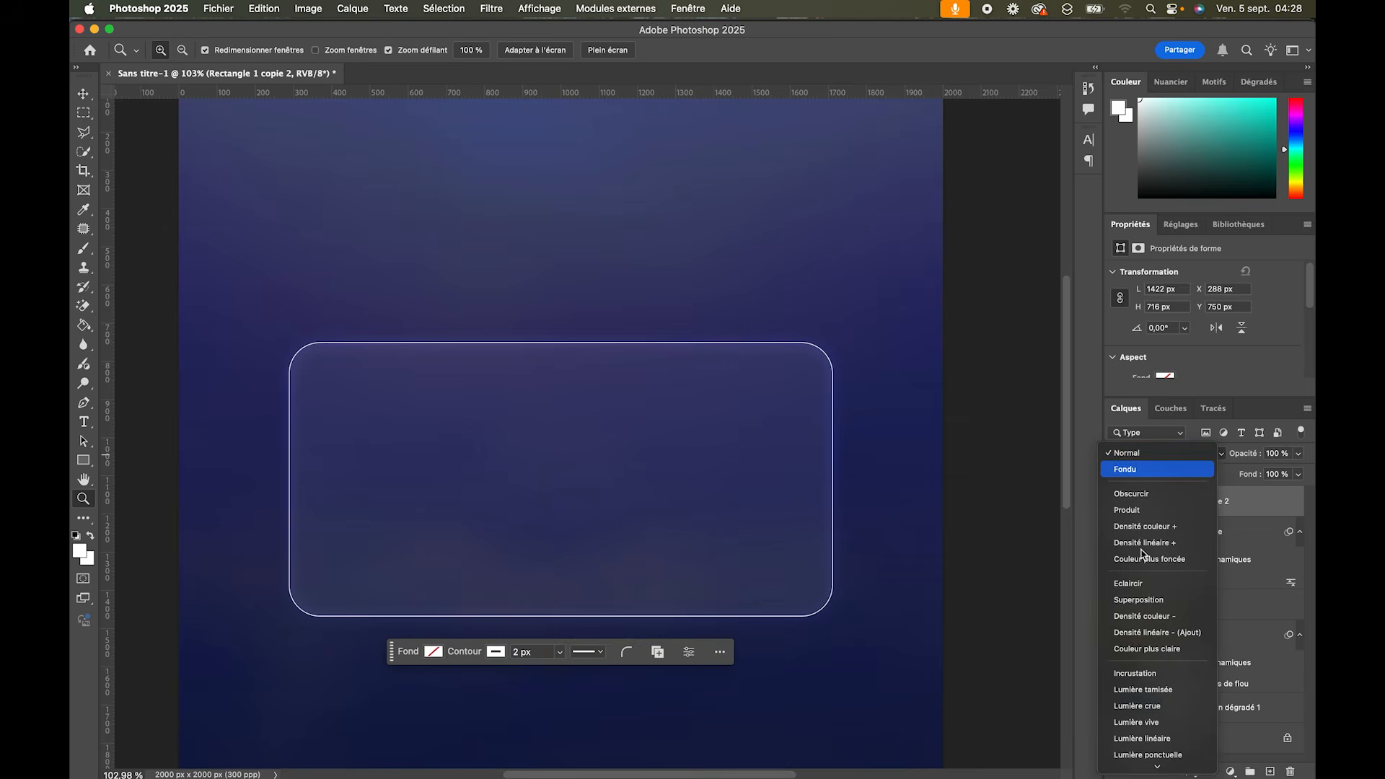
click(1146, 673)
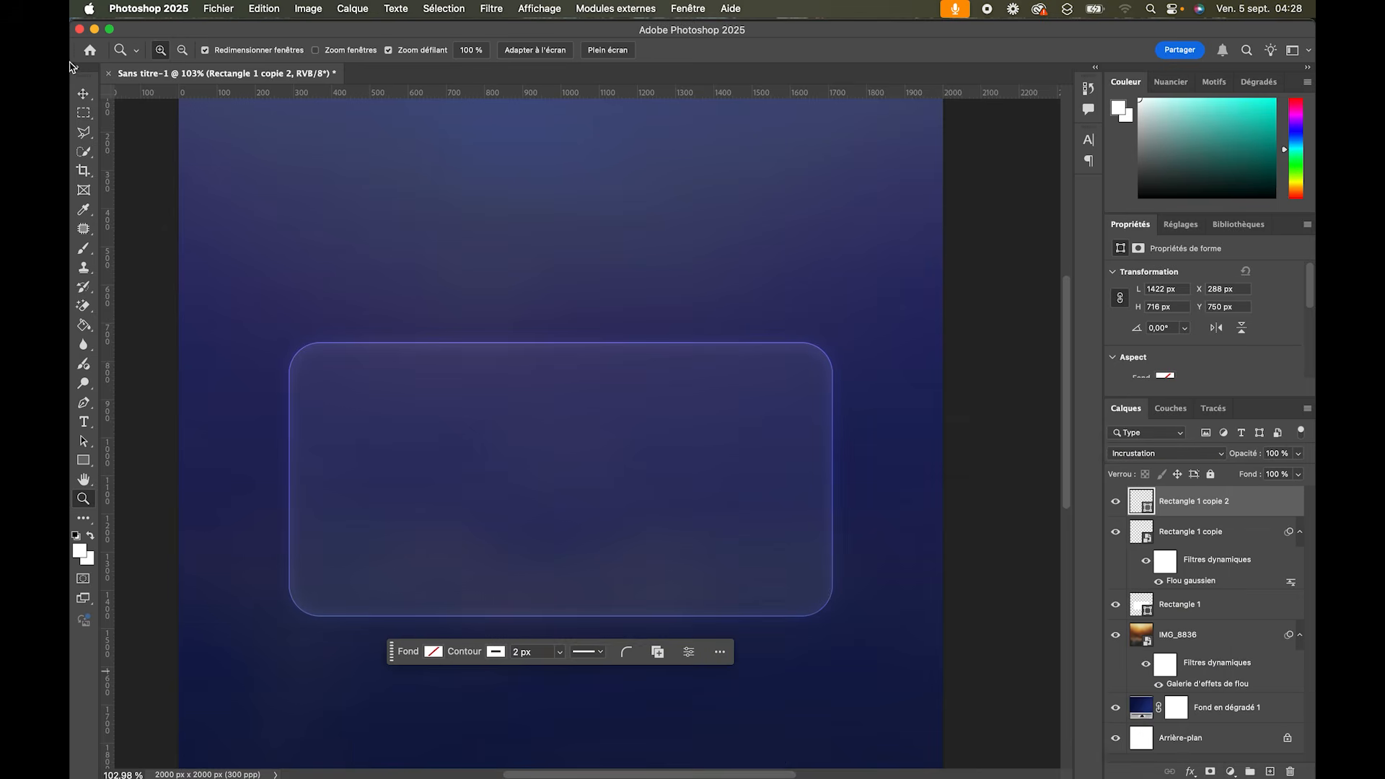
click(83, 94)
click(998, 261)
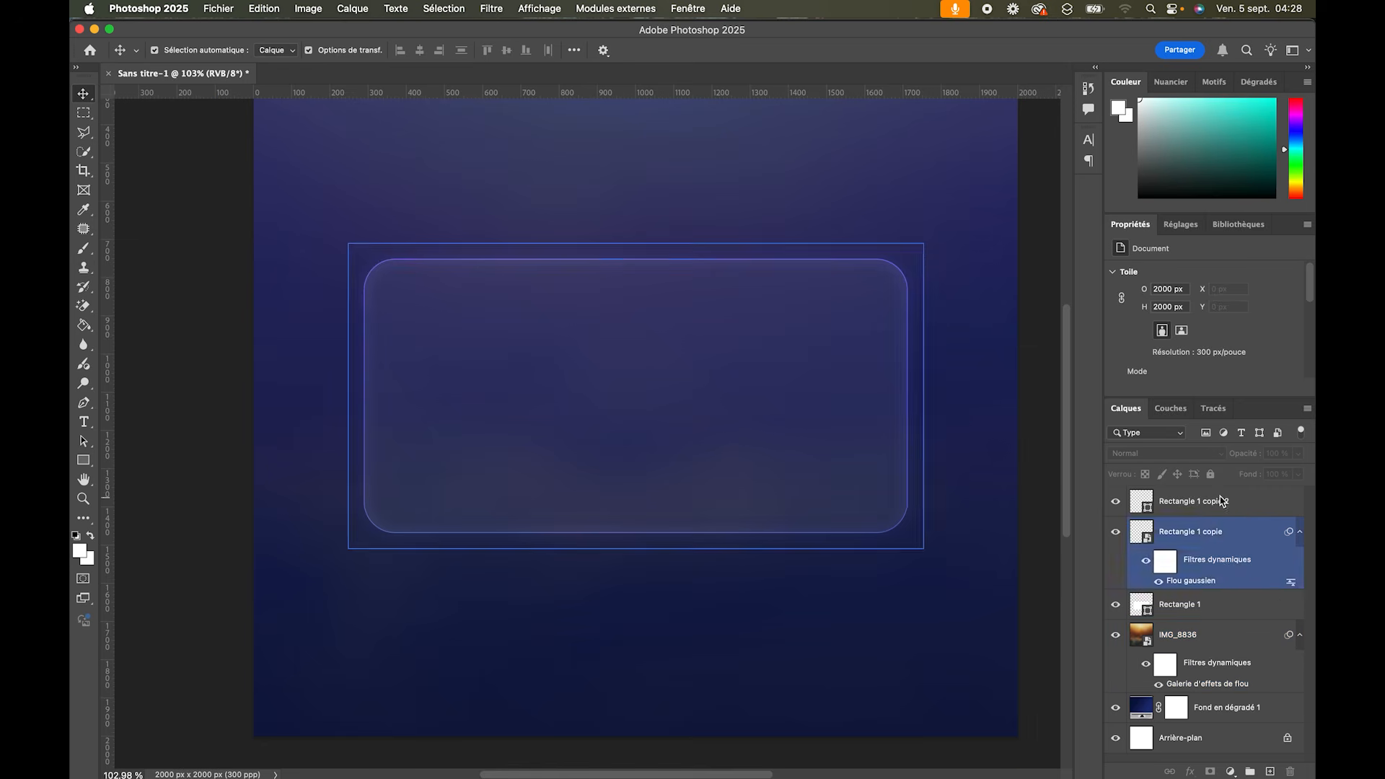
Step: Add a new layer above Rectangle 1 copie 2 and set up a 400 px brush with 0 % hardness
click(1221, 500)
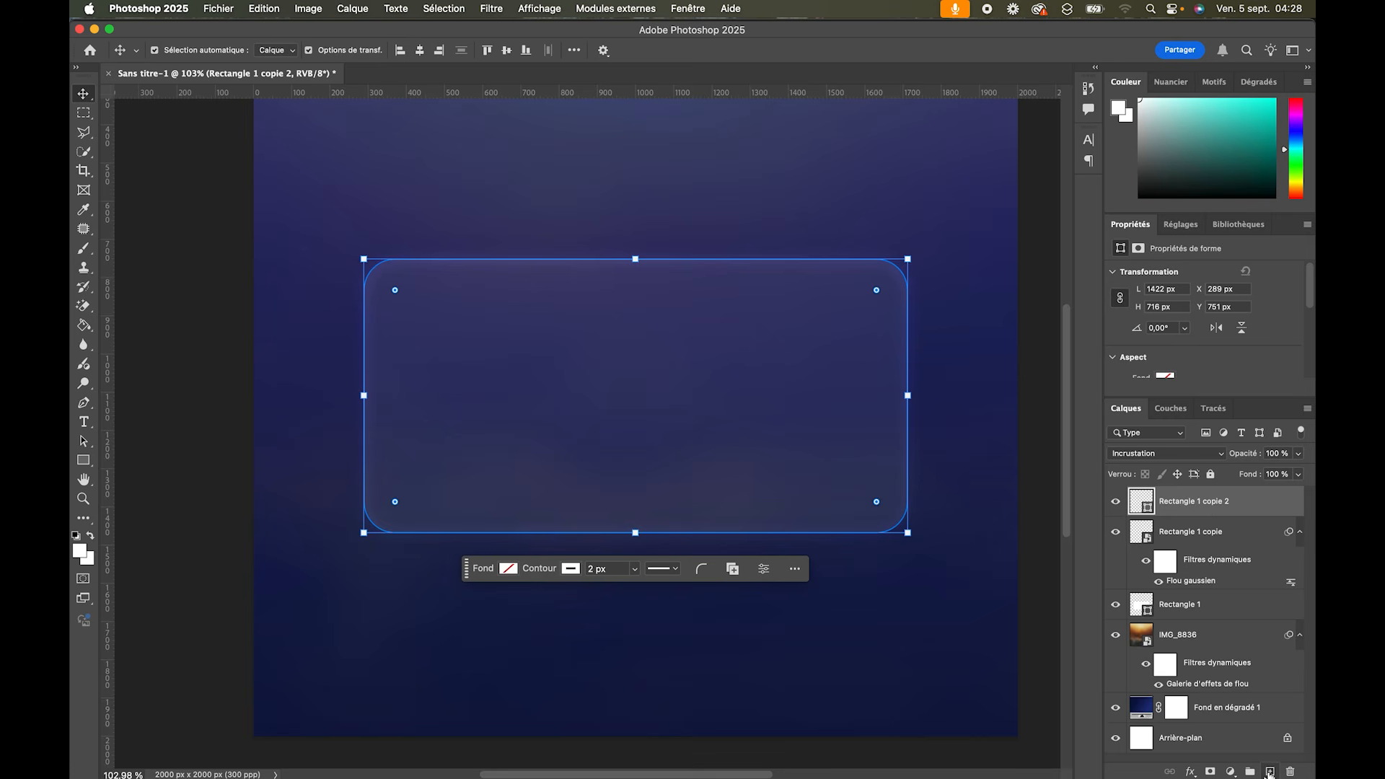
click(1270, 771)
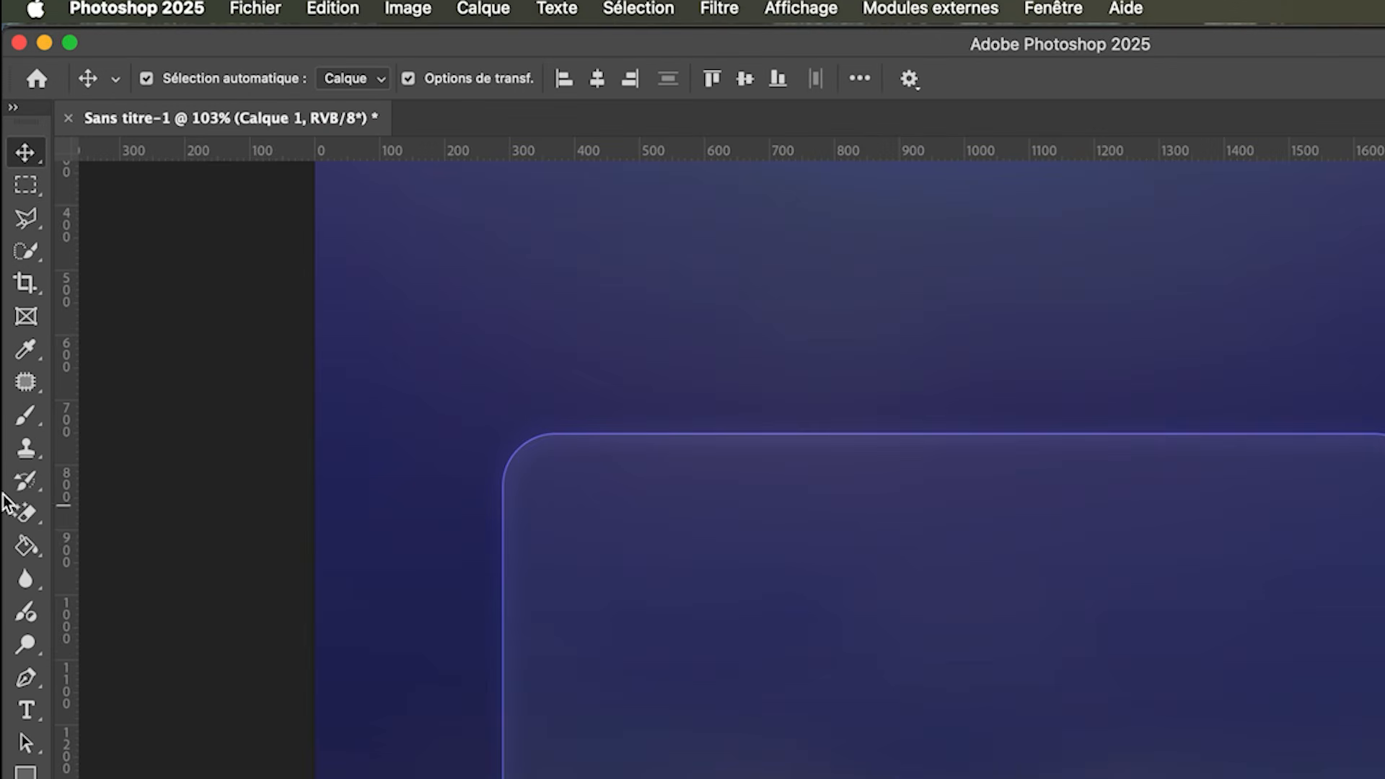
click(25, 419)
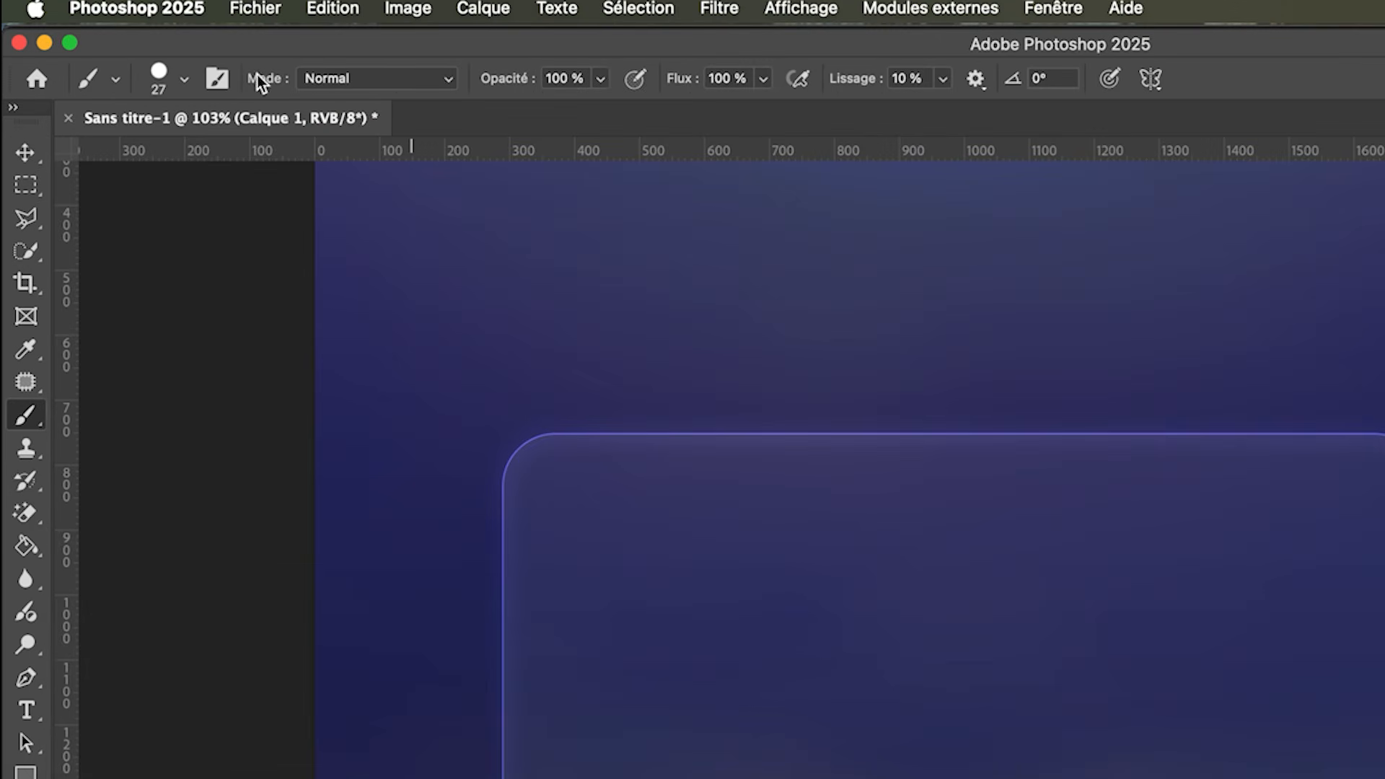
click(185, 81)
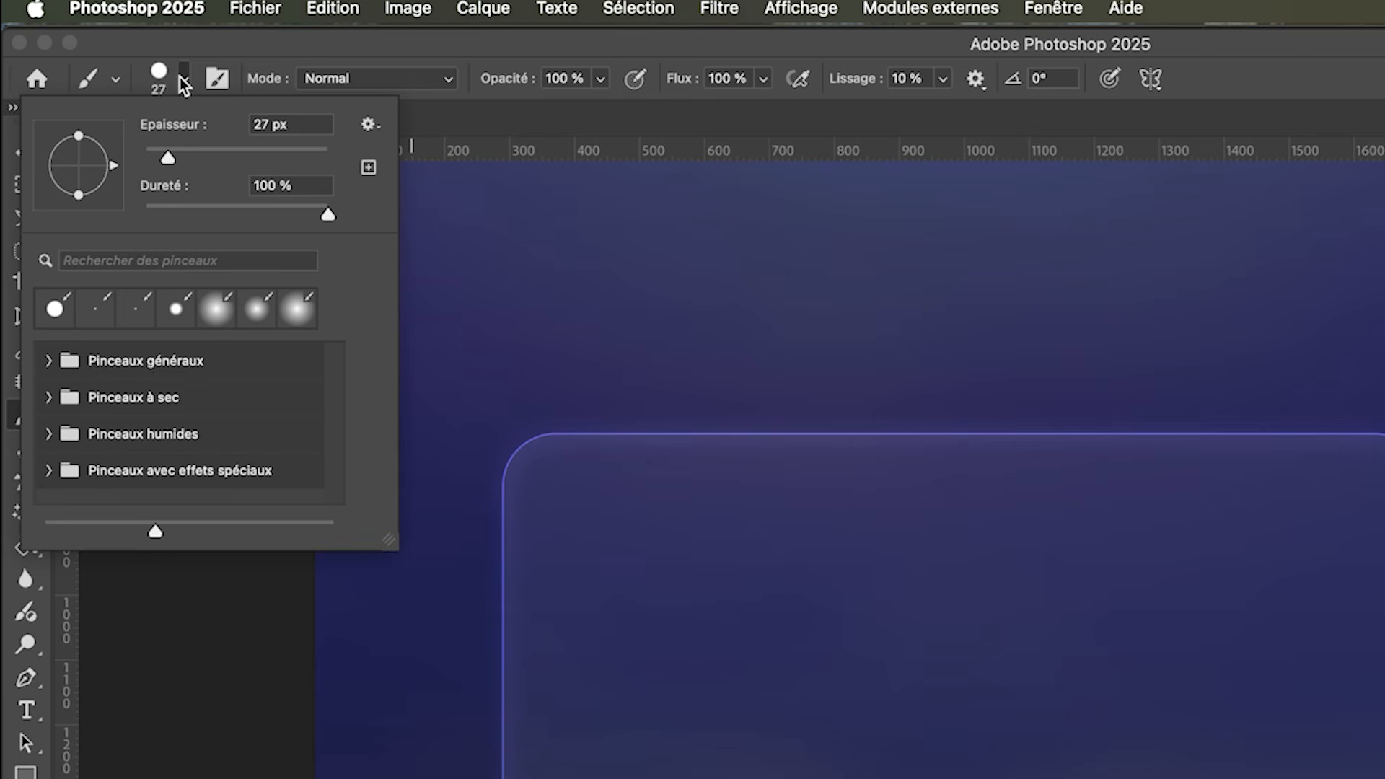
click(282, 152)
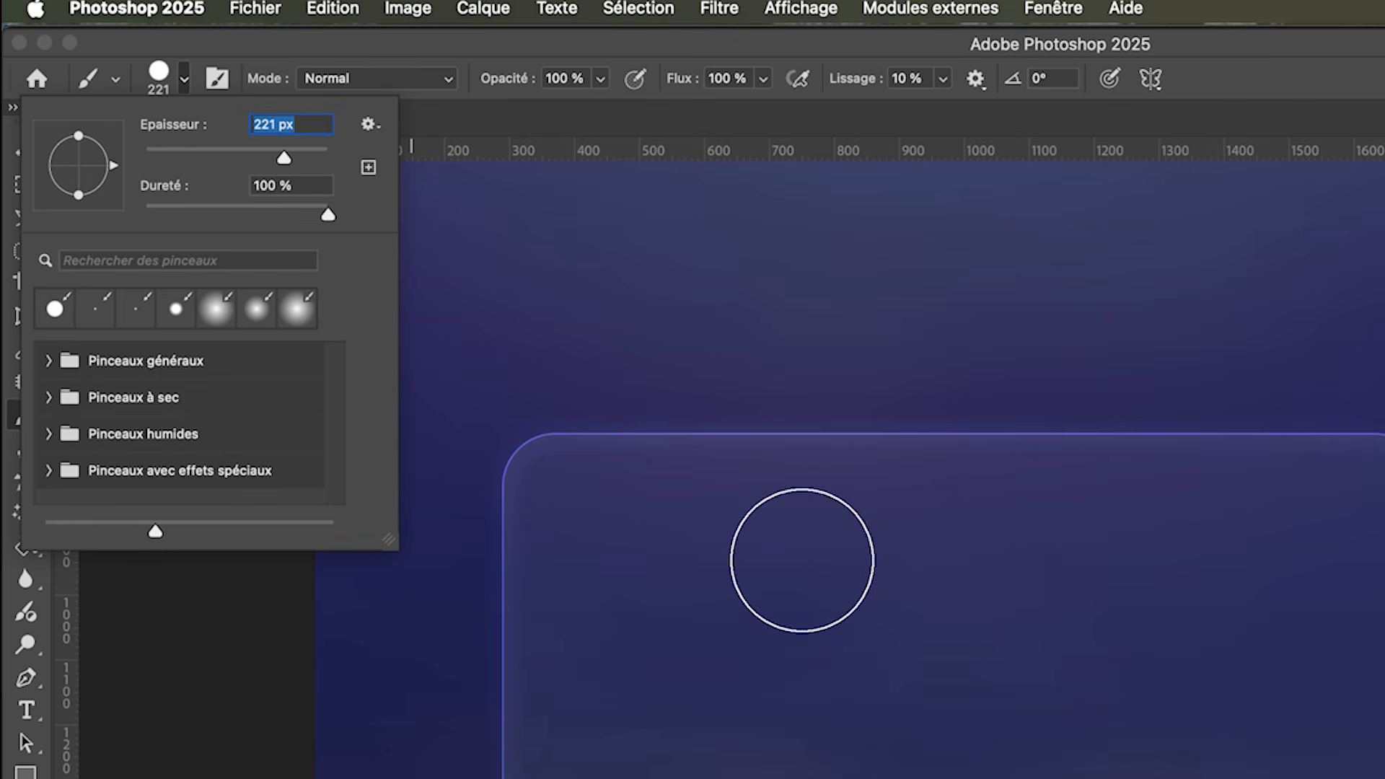
drag(330, 216, 94, 220)
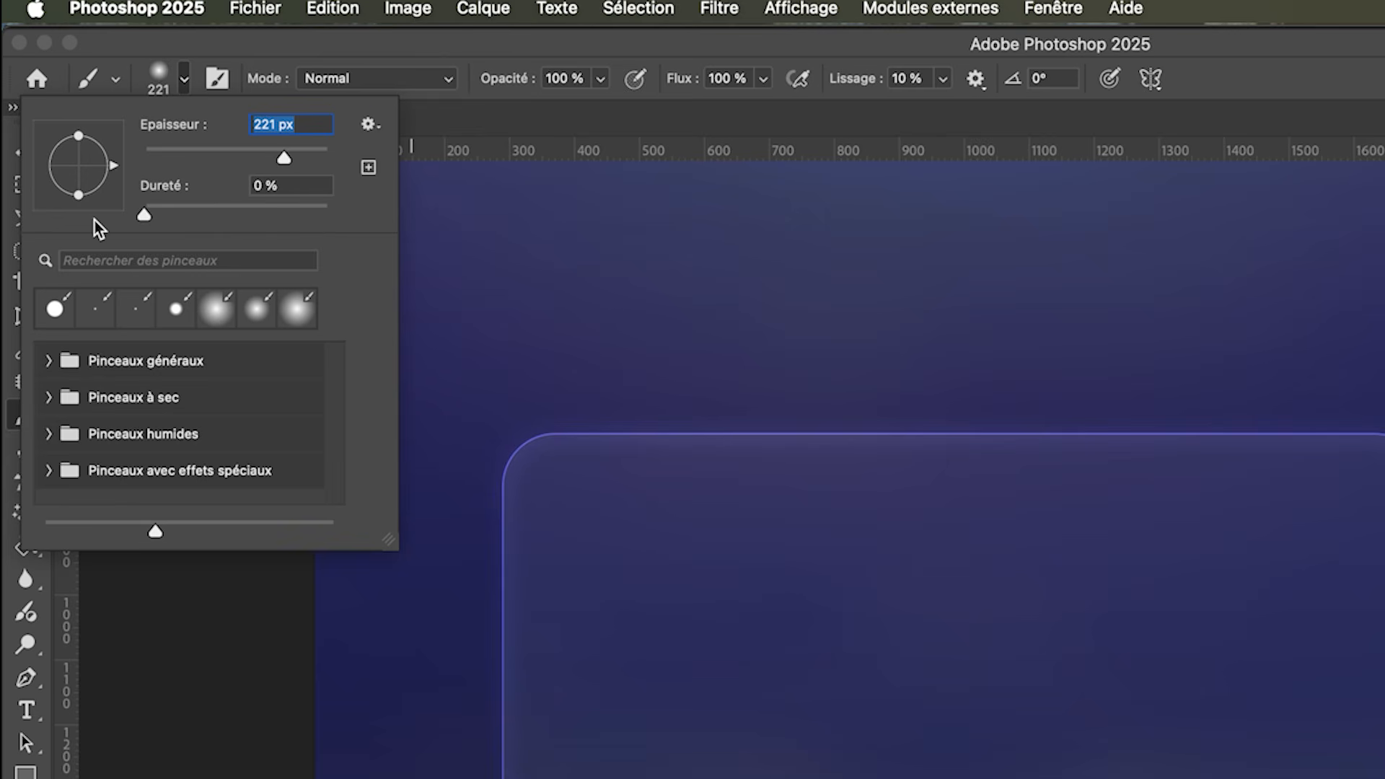
click(302, 147)
text(400)
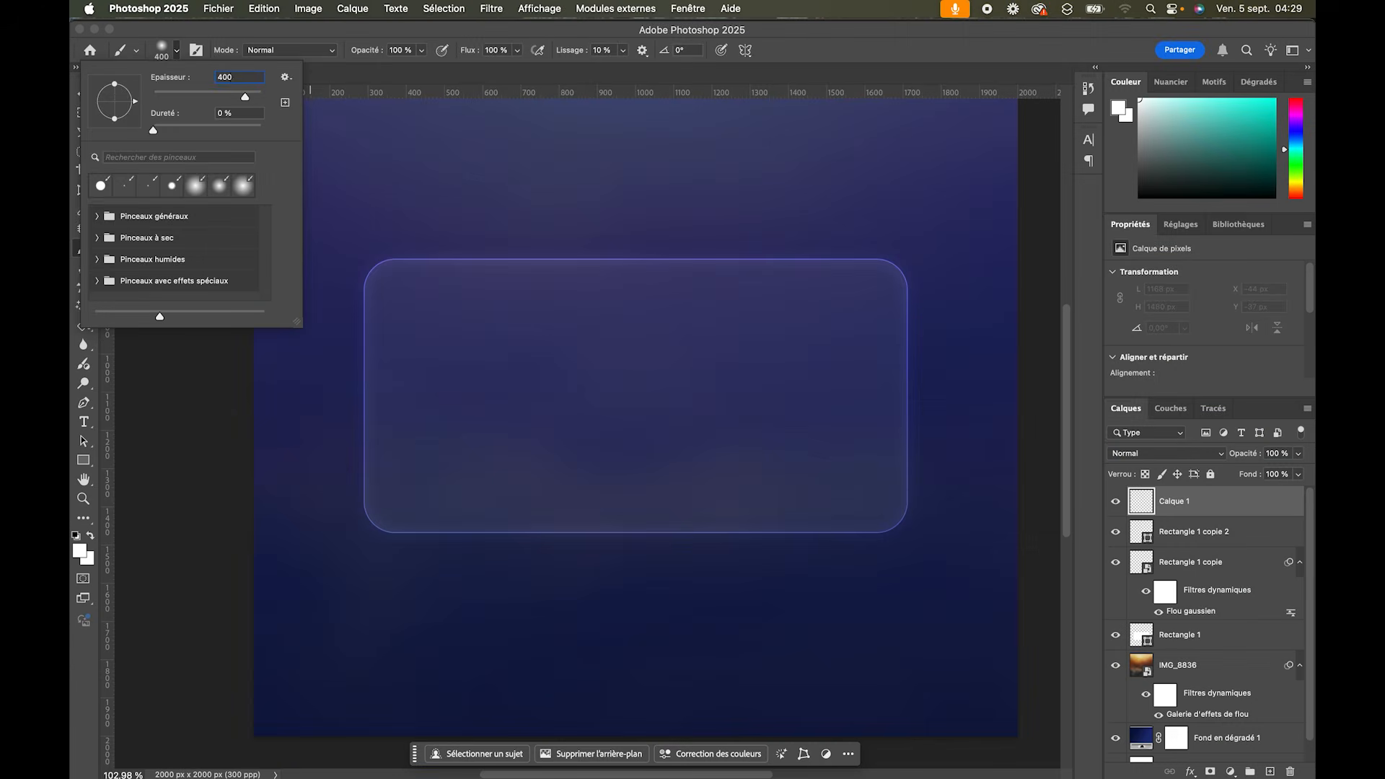
key(Return)
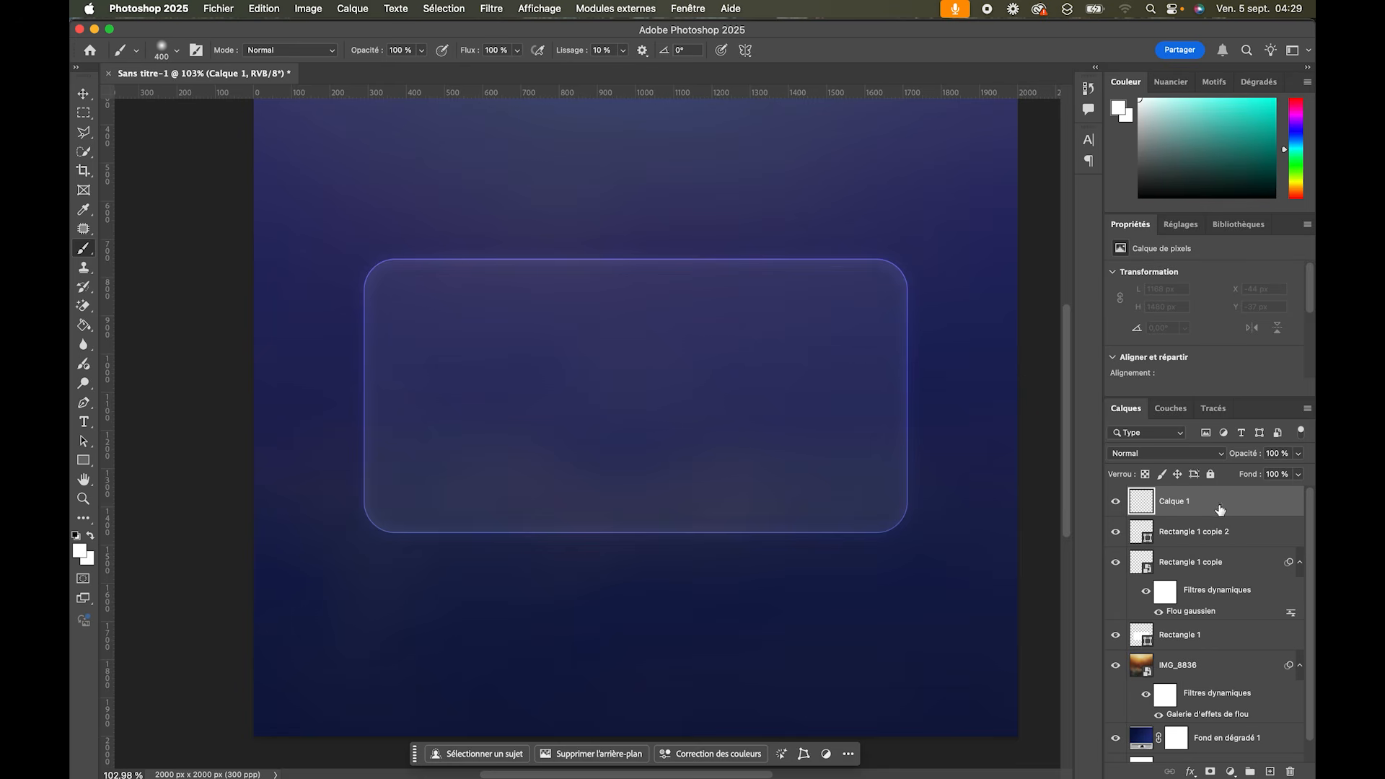
Step: Paint one white dab at the middle of the panel's upper edge and set the new layer's blend mode to Incrustation
click(519, 51)
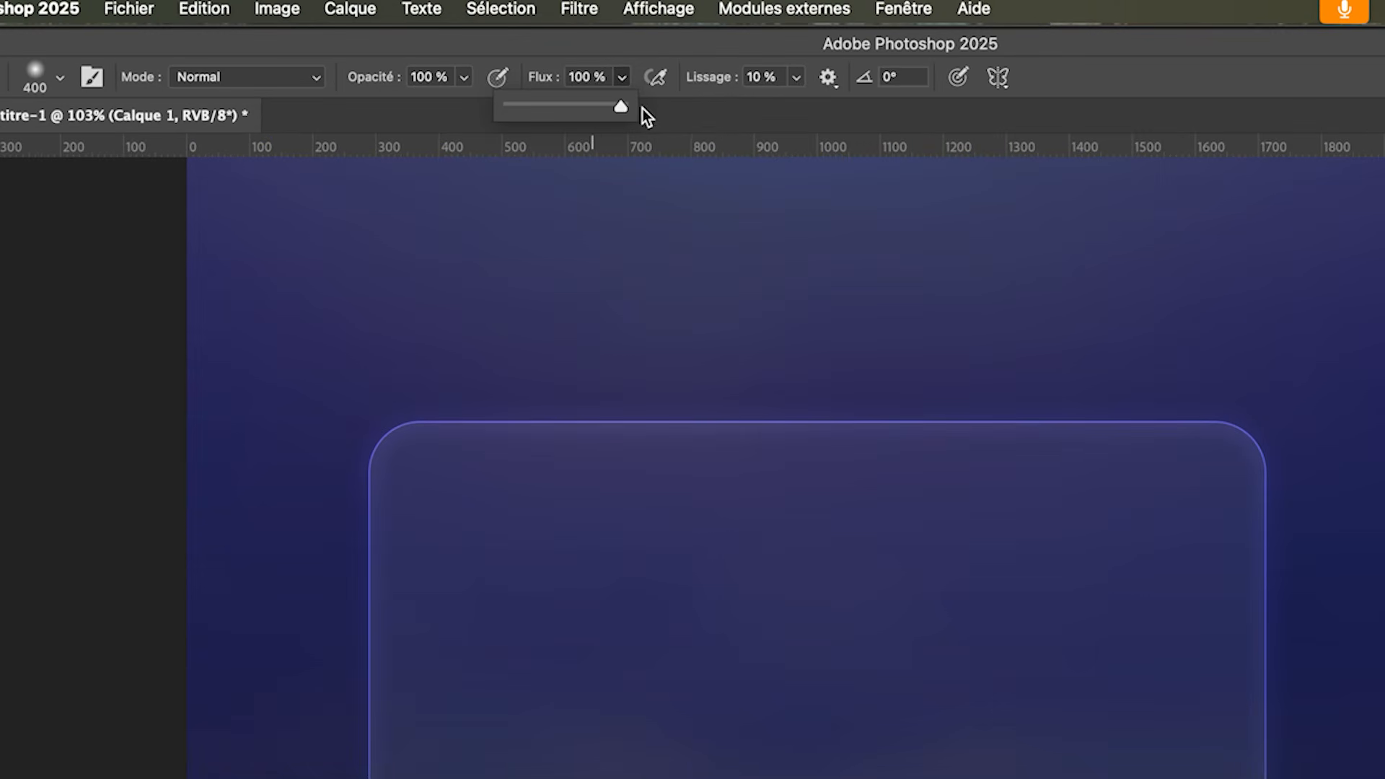
click(466, 76)
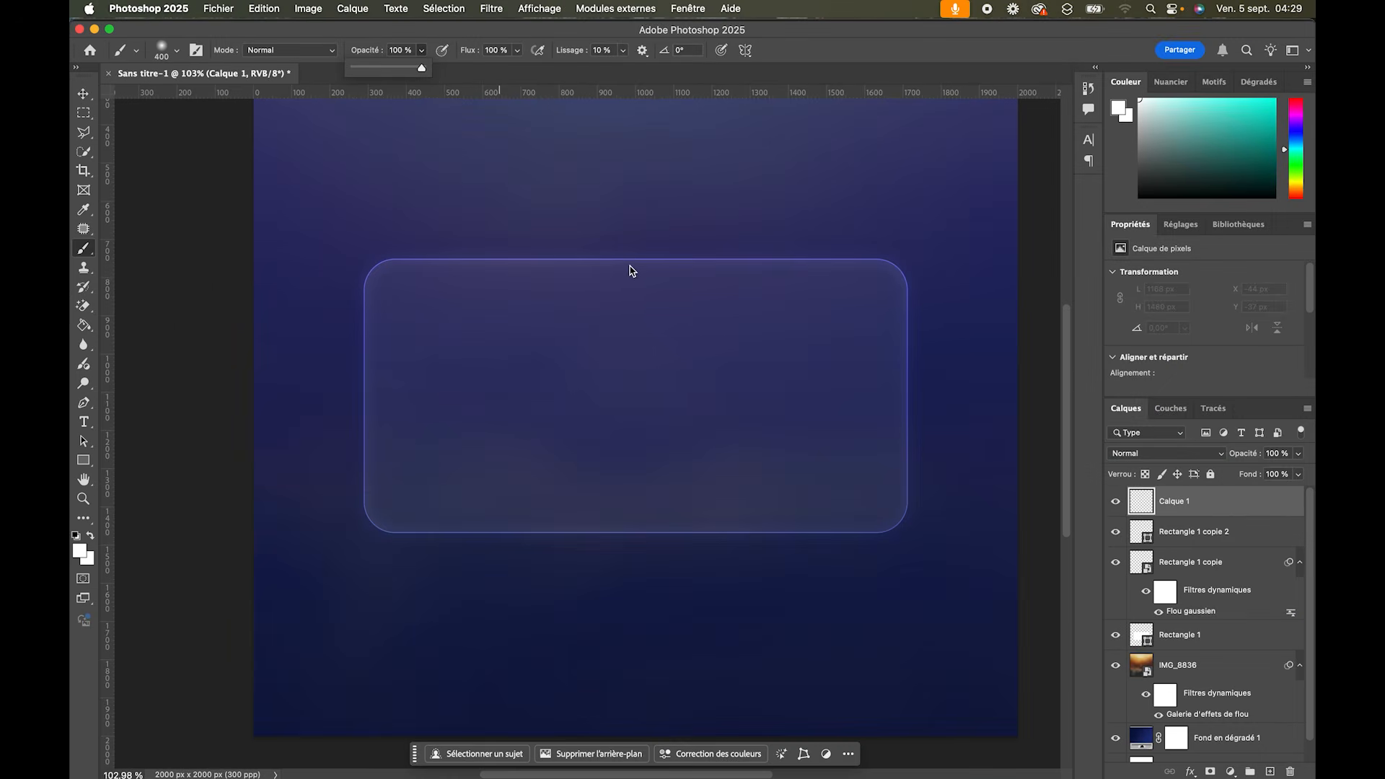
click(649, 275)
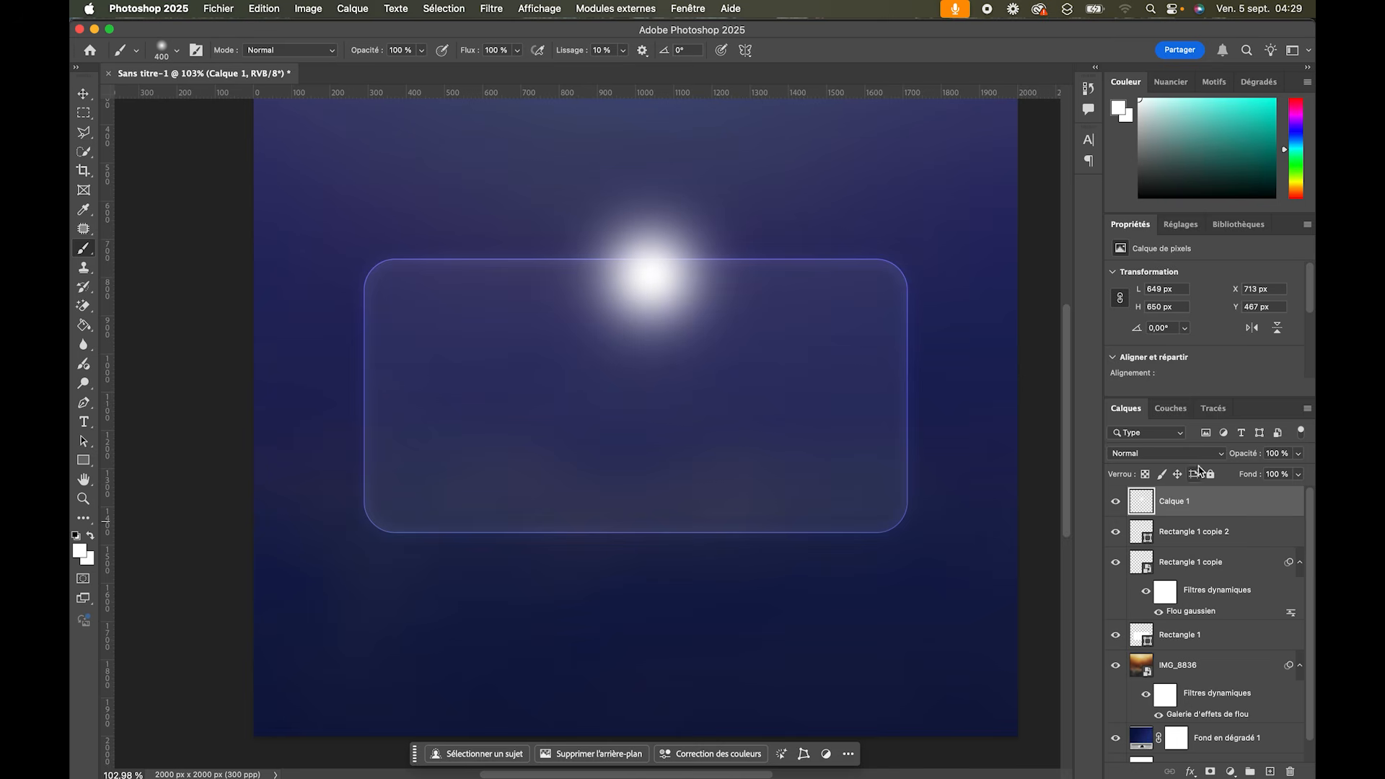
click(1163, 458)
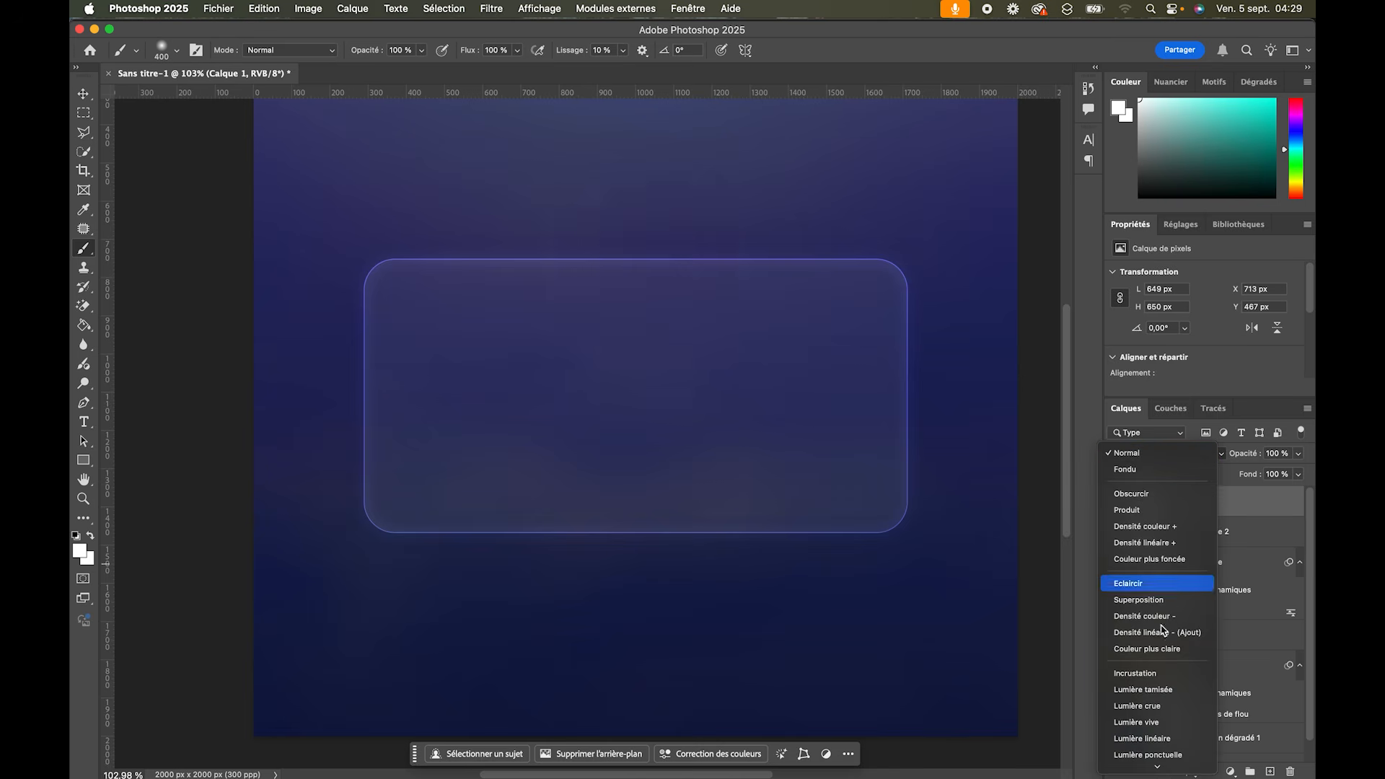
click(1135, 673)
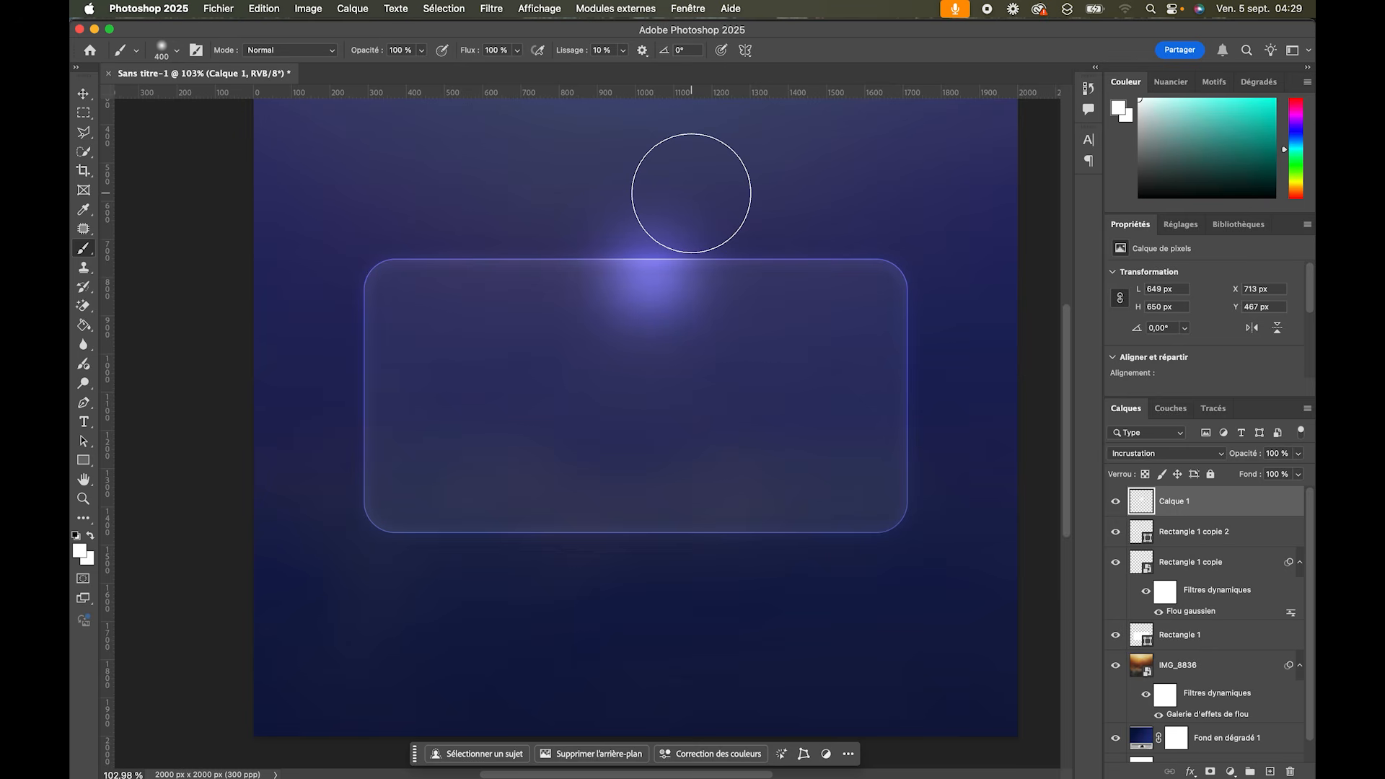
Step: Scale the Calque 1 glow up to about 1718 × 1721 px around the panel's upper edge
key(v)
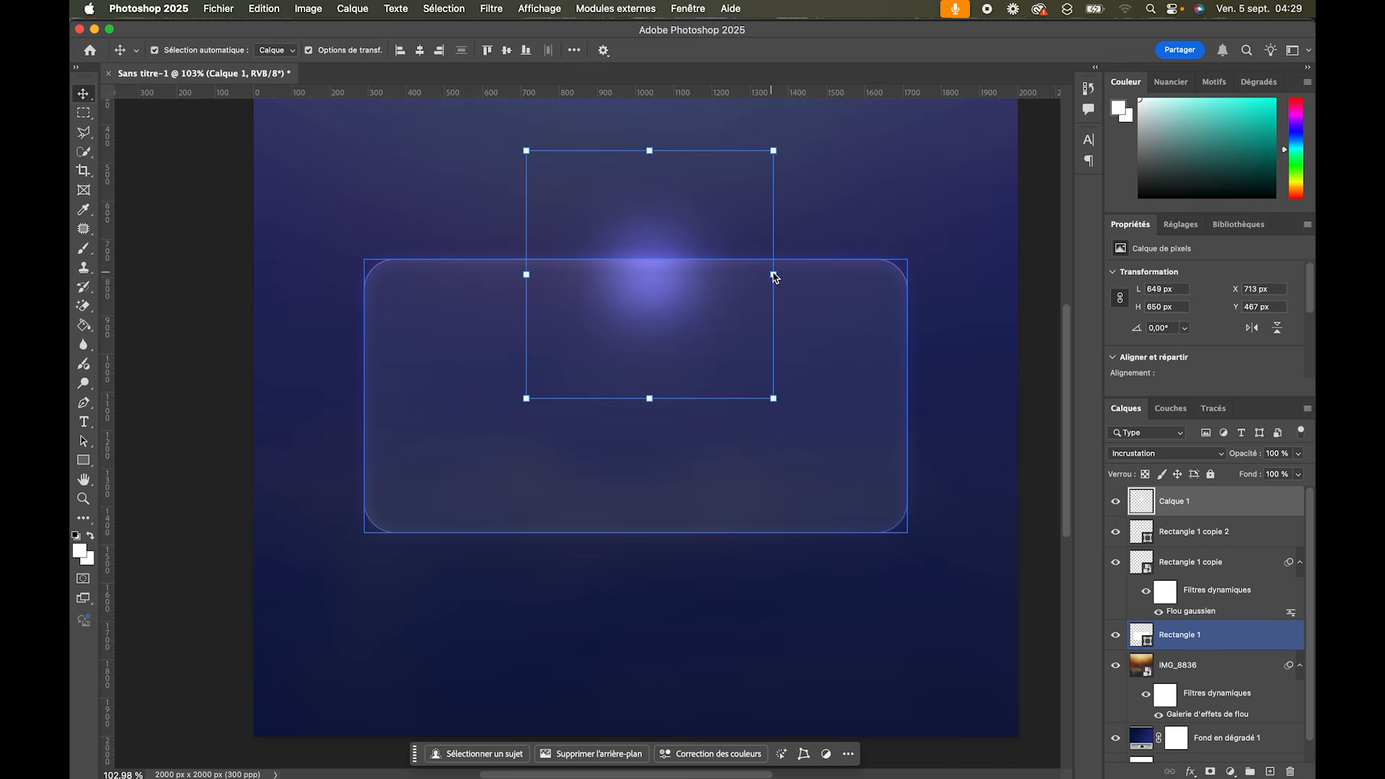
drag(773, 275, 603, 294)
key(Return)
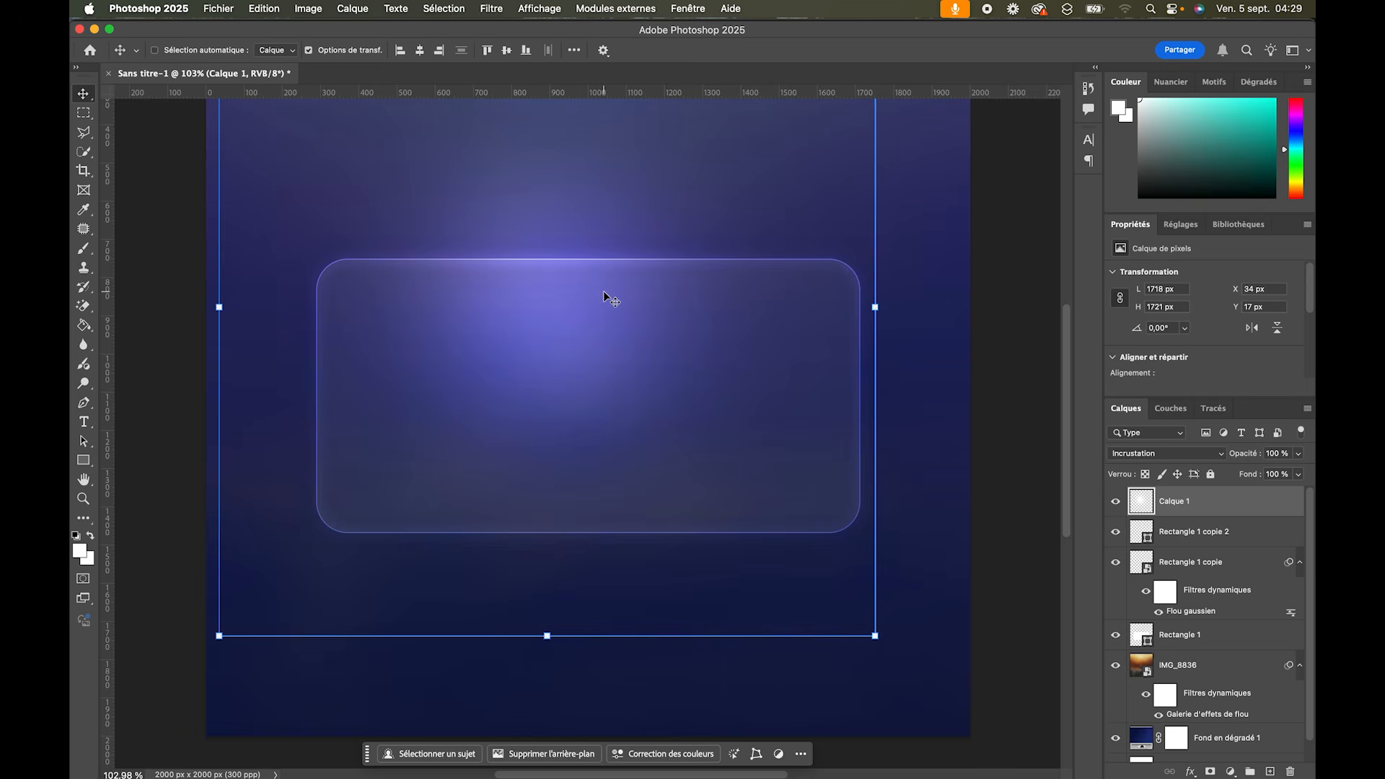
Step: Duplicate the Calque 1 layer and scale the copy down around its centre to about 788 × 789 px
key(super+j)
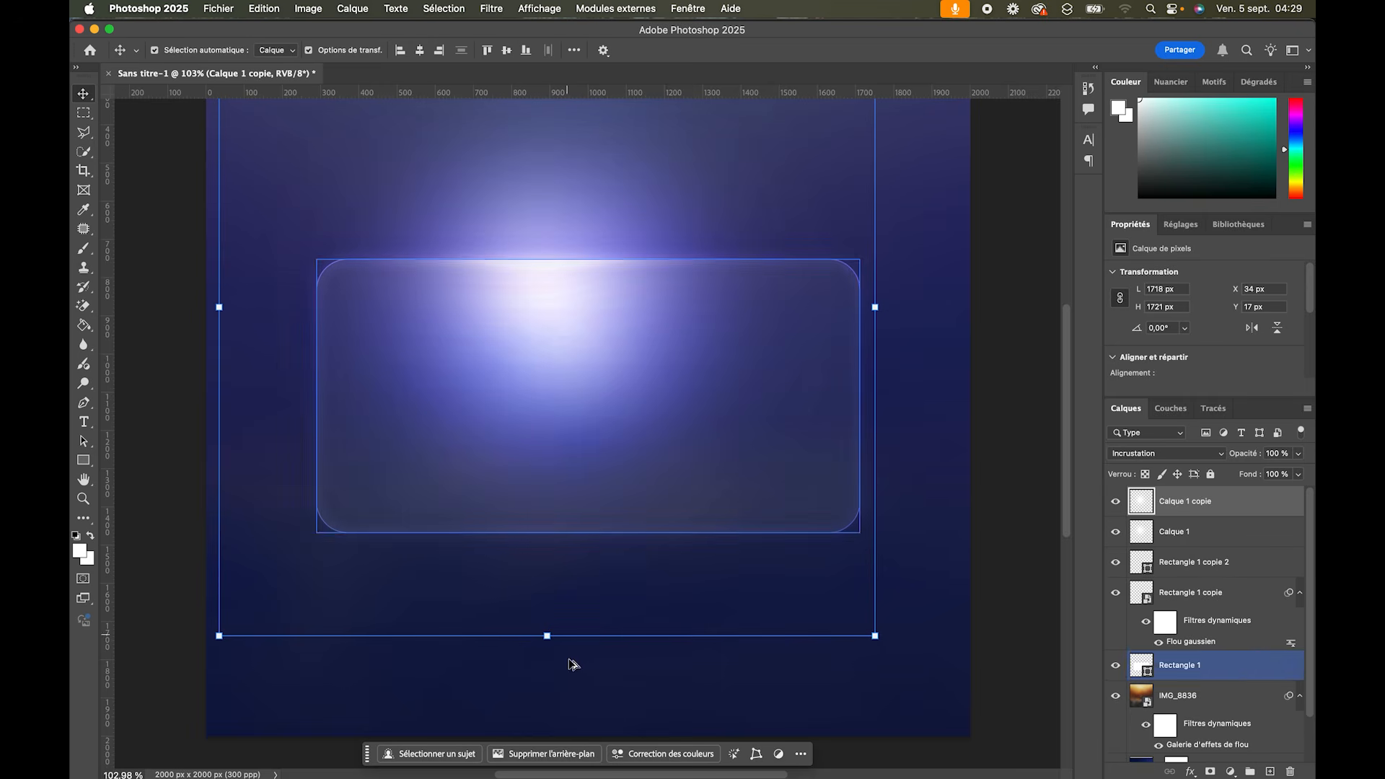
drag(547, 634, 556, 458)
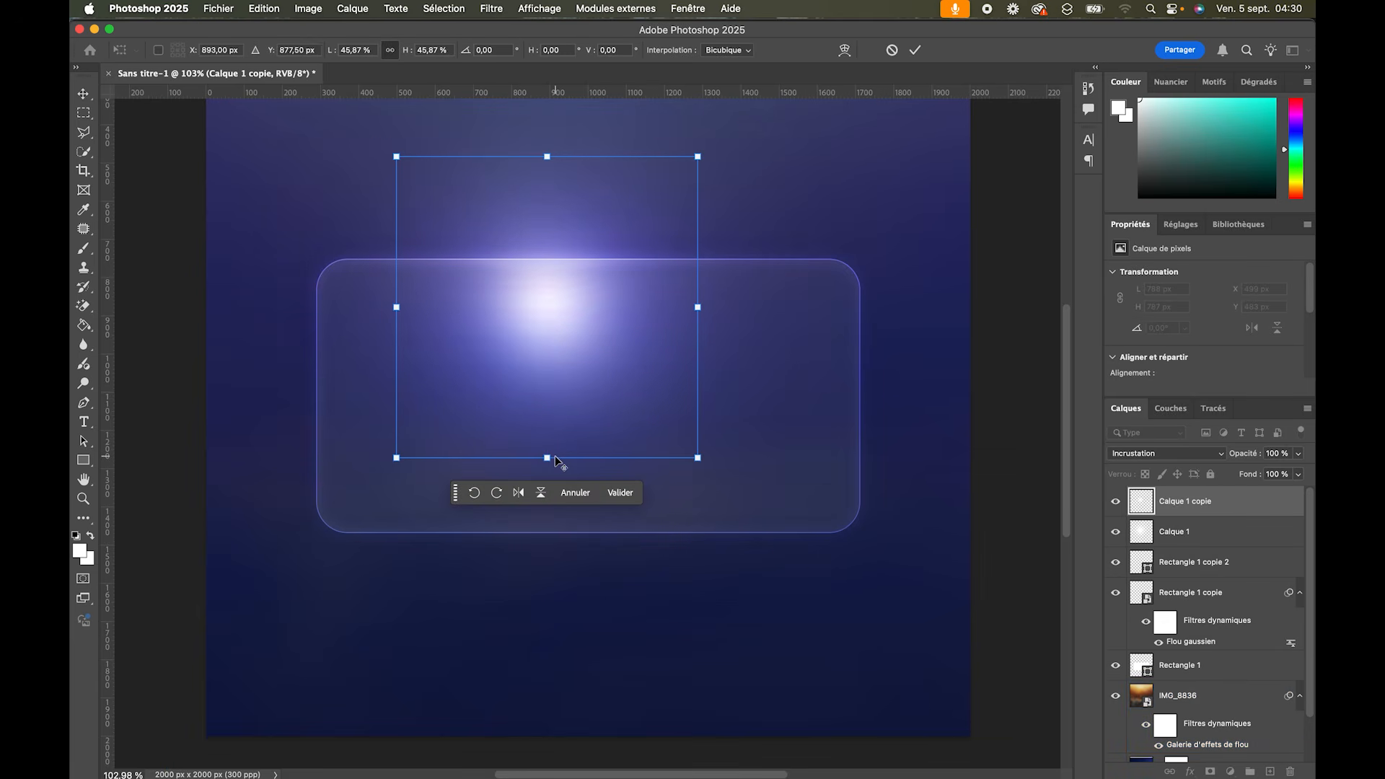
key(Return)
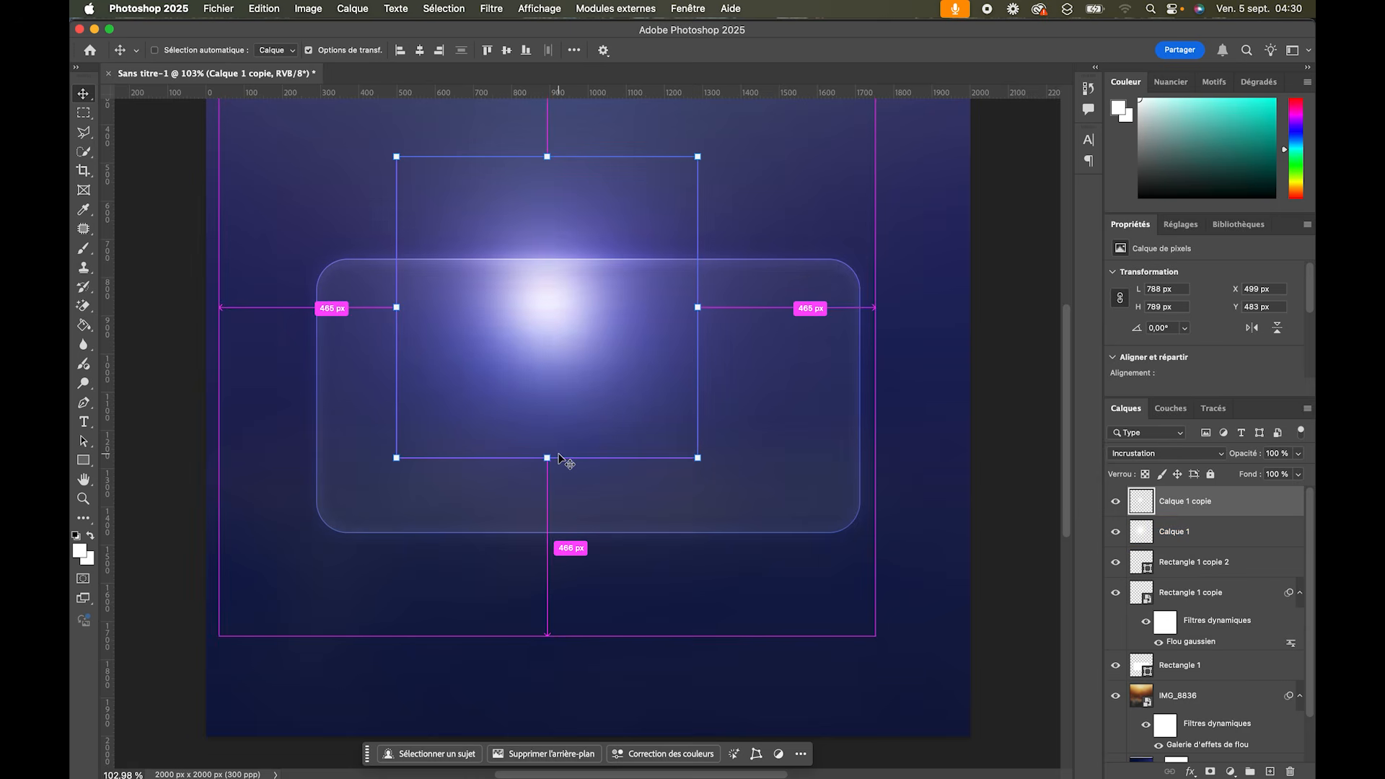
Step: Duplicate the Calque 1 copie layer and scale the new copy around its centre to about 202 × 200 px
key(super+j)
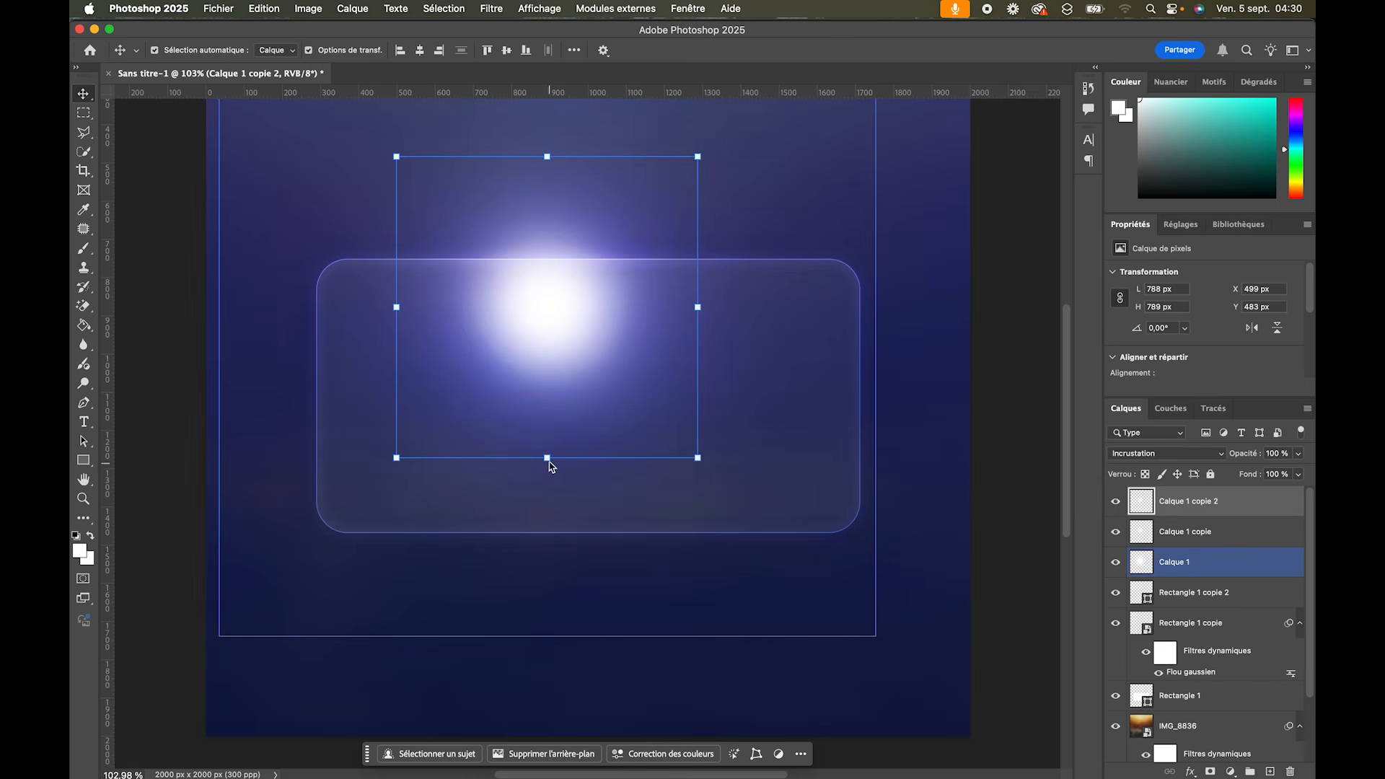
drag(548, 457, 546, 345)
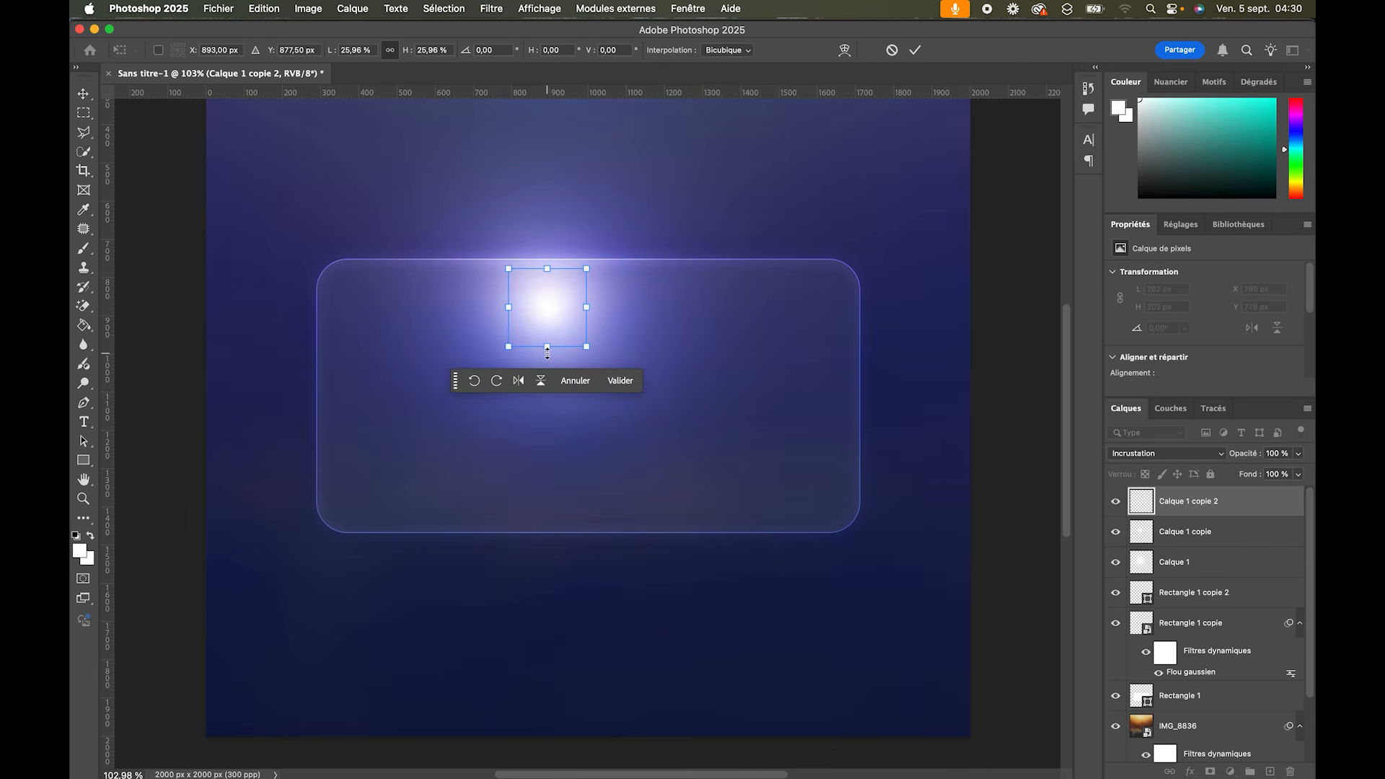
key(Return)
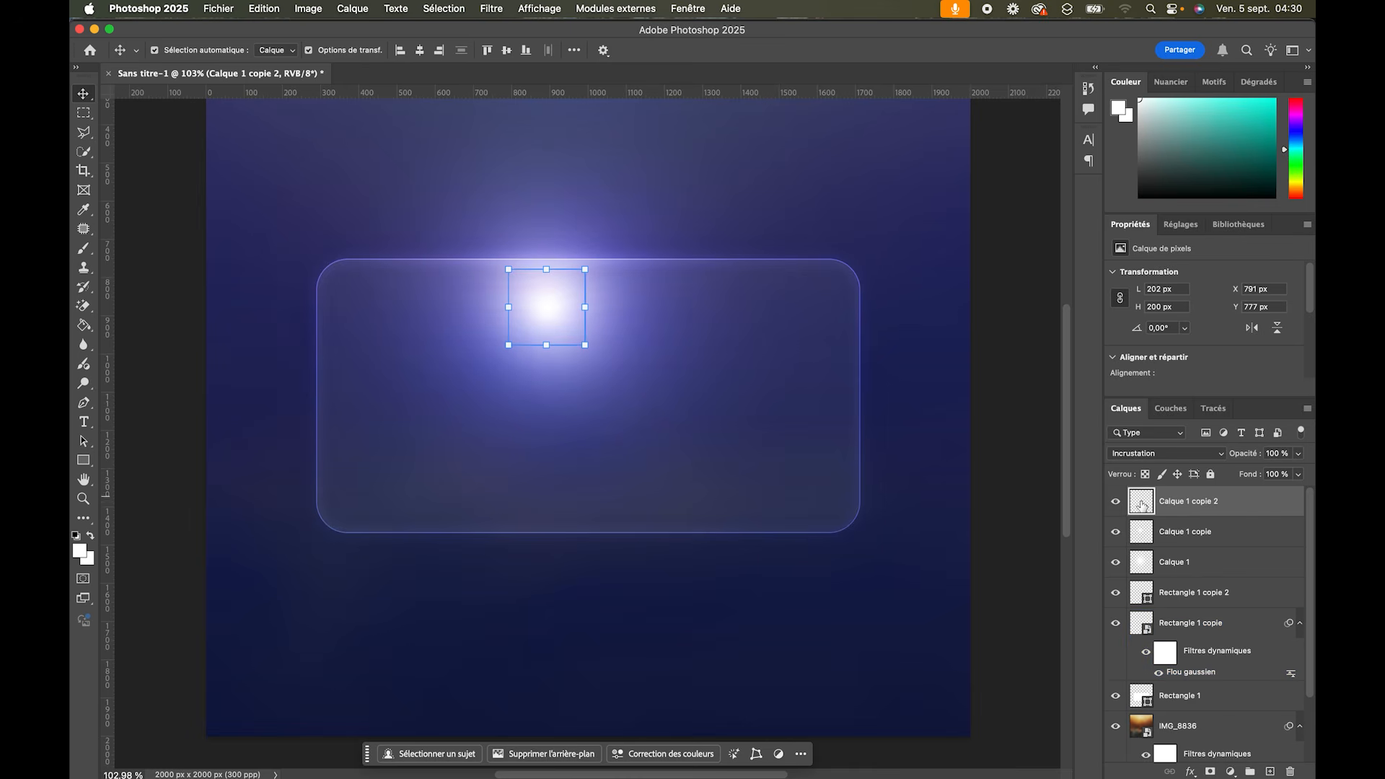
Step: Hide and show the Calque 1 copie 2 and Calque 1 copie layers to compare their part in the glow
click(1116, 502)
click(1116, 532)
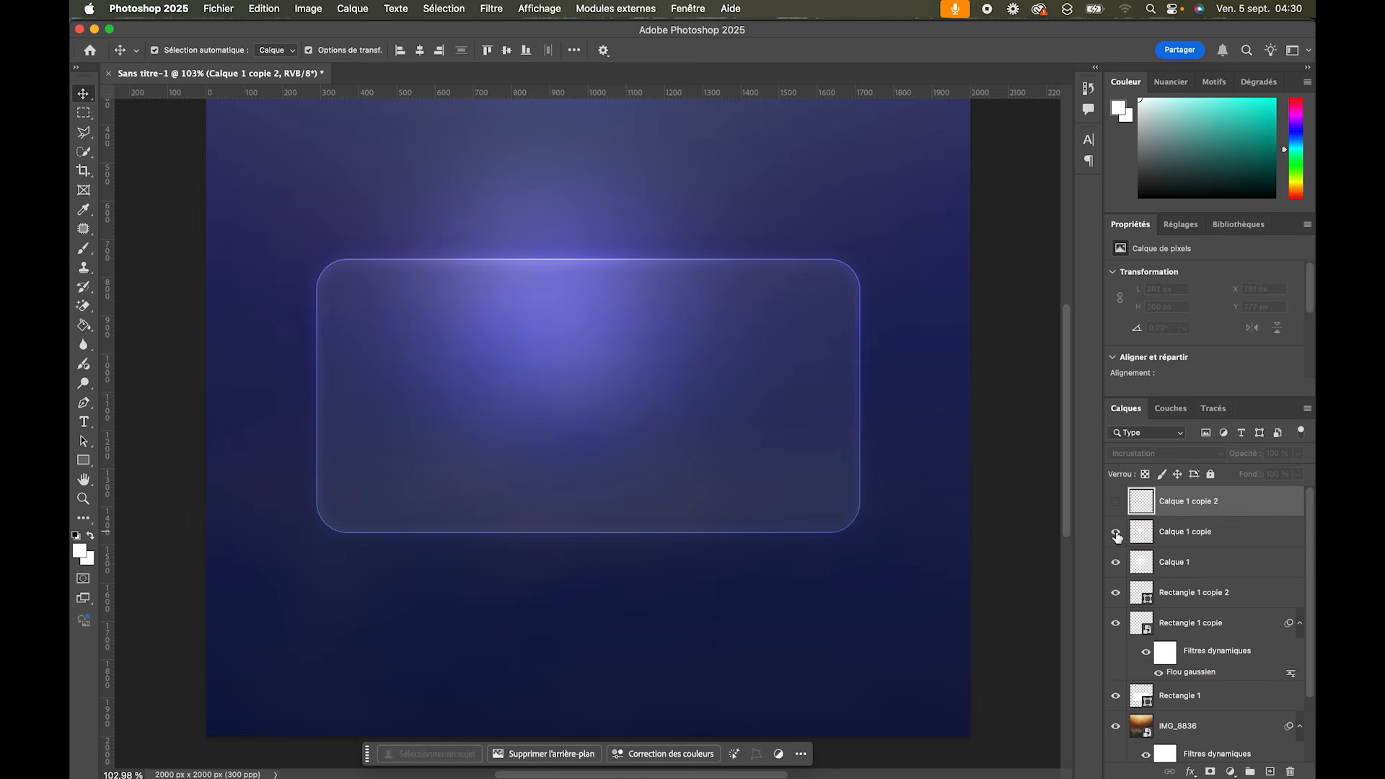
click(1116, 533)
click(1116, 502)
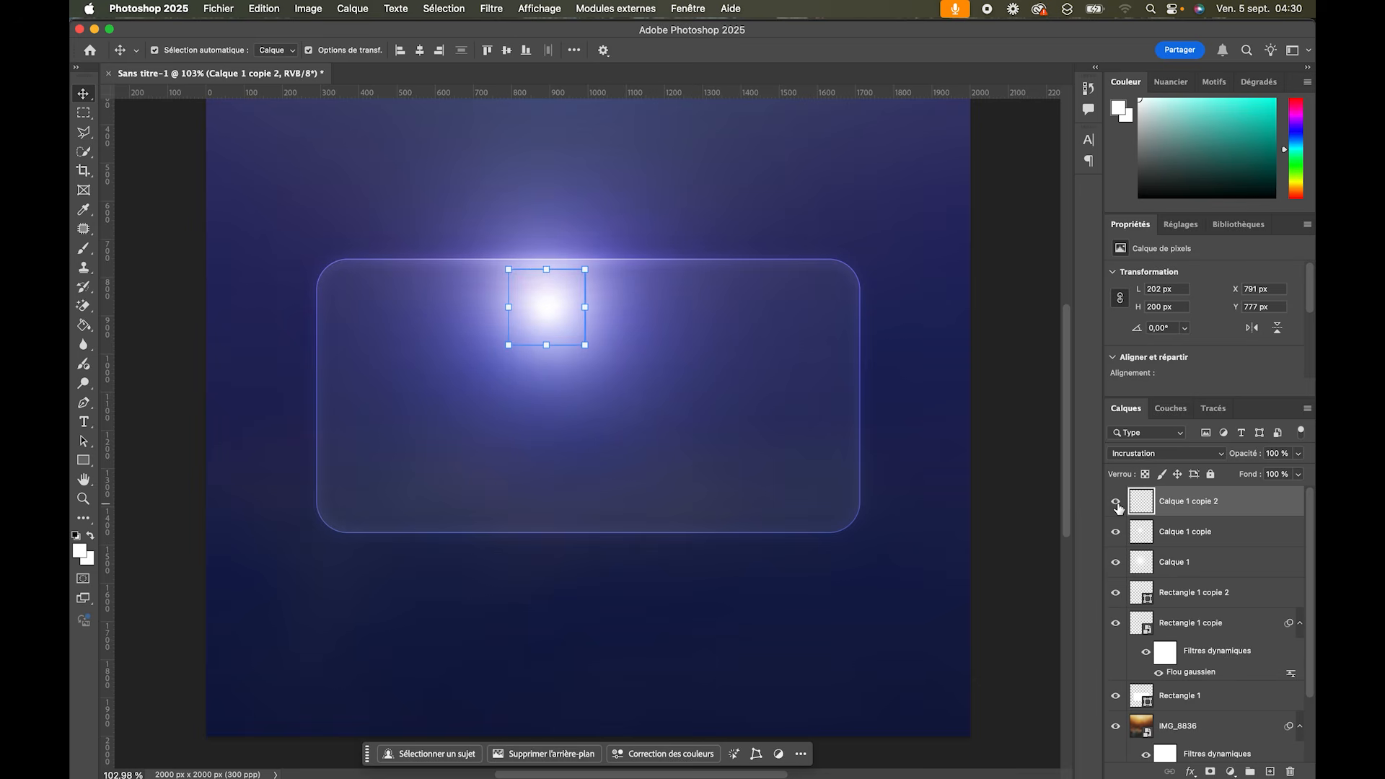
Step: Link Calque 1, Calque 1 copie and Calque 1 copie 2, and scale them together to about 56 %
shift+click(1235, 560)
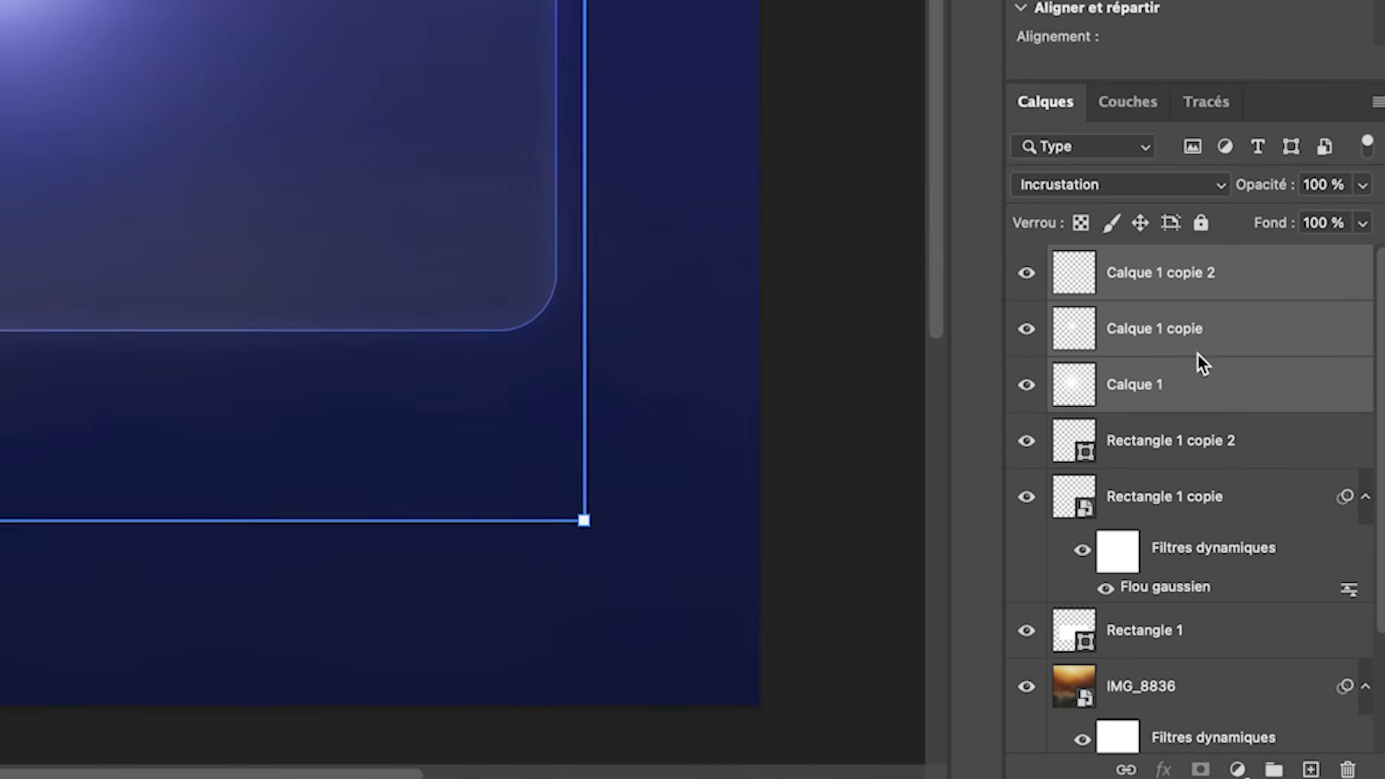
click(1127, 769)
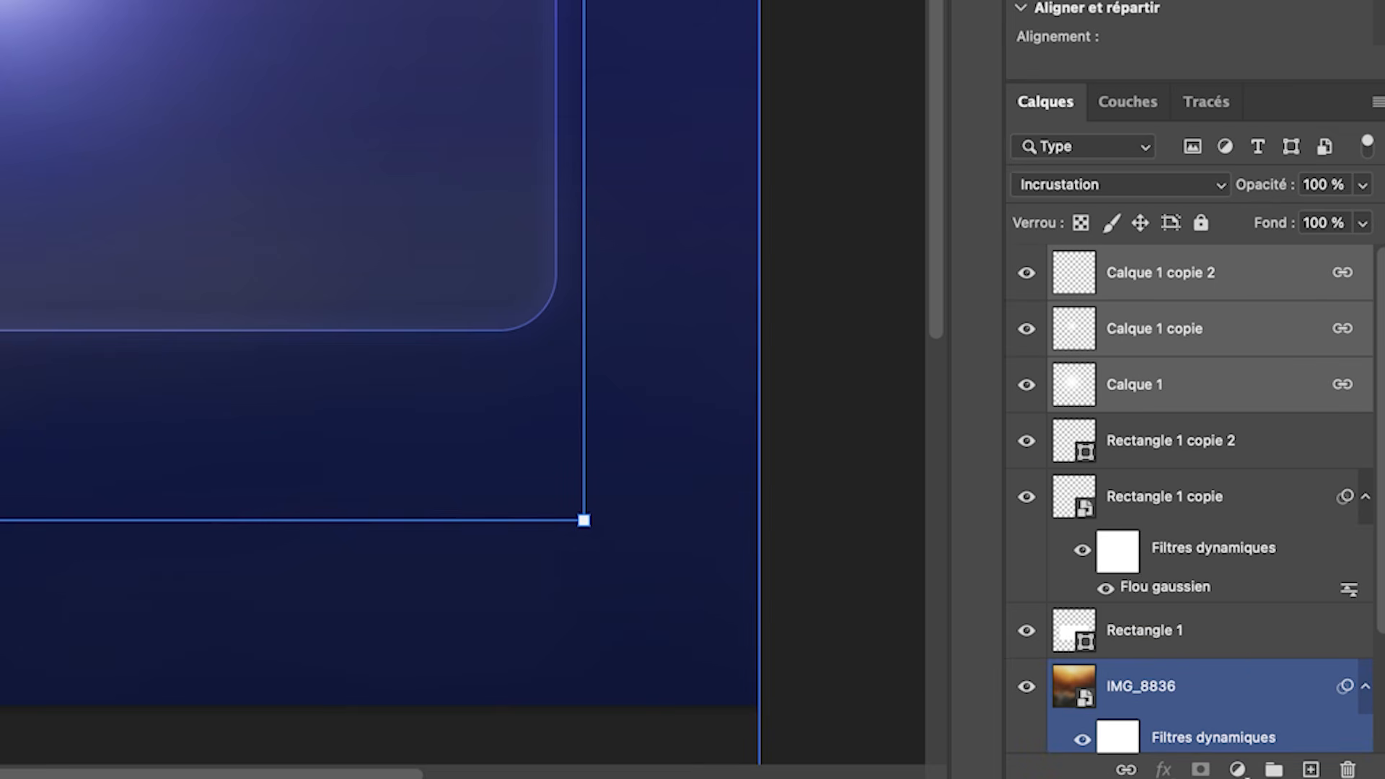
drag(764, 151, 593, 320)
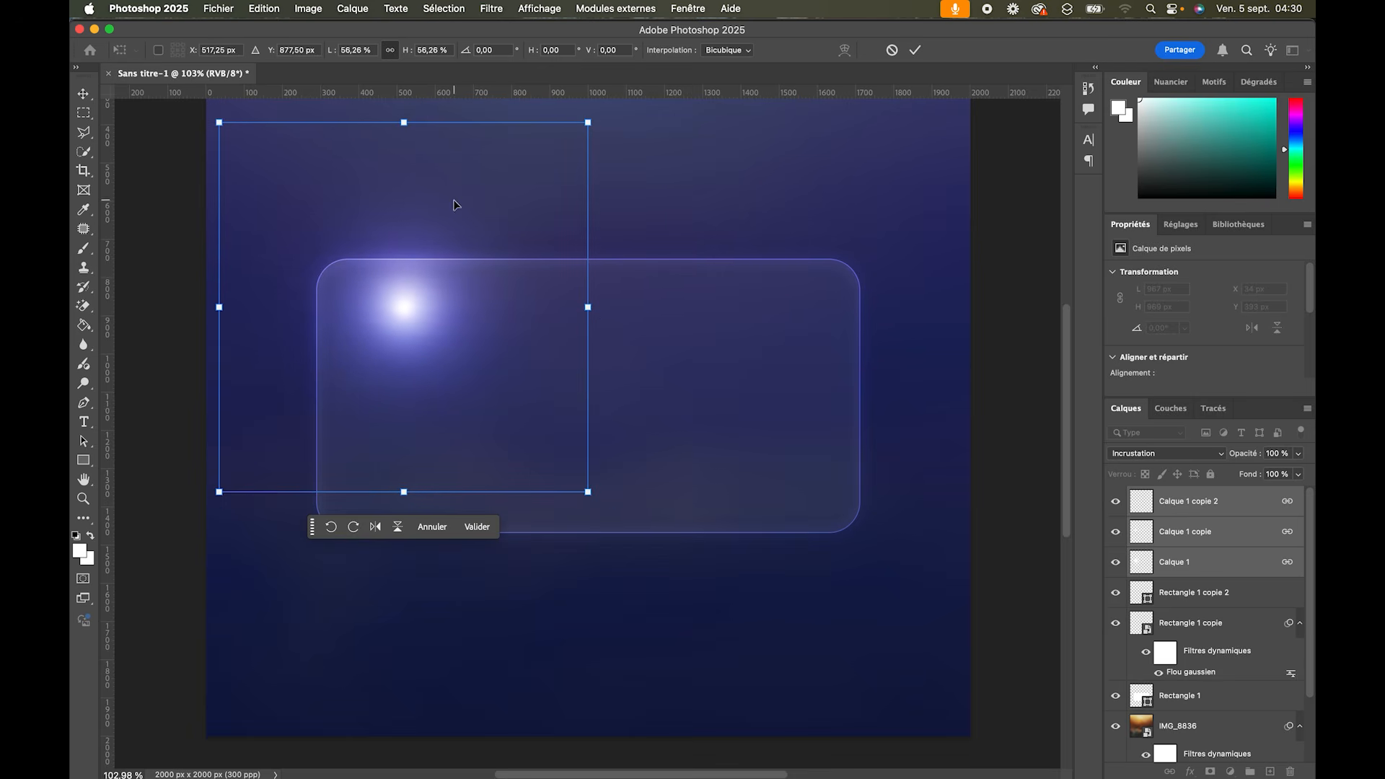
Step: Flatten the linked glow to about 2 % height on the panel's upper edge and centre it horizontally
drag(403, 123, 587, 267)
scroll(543, 222, up, 5)
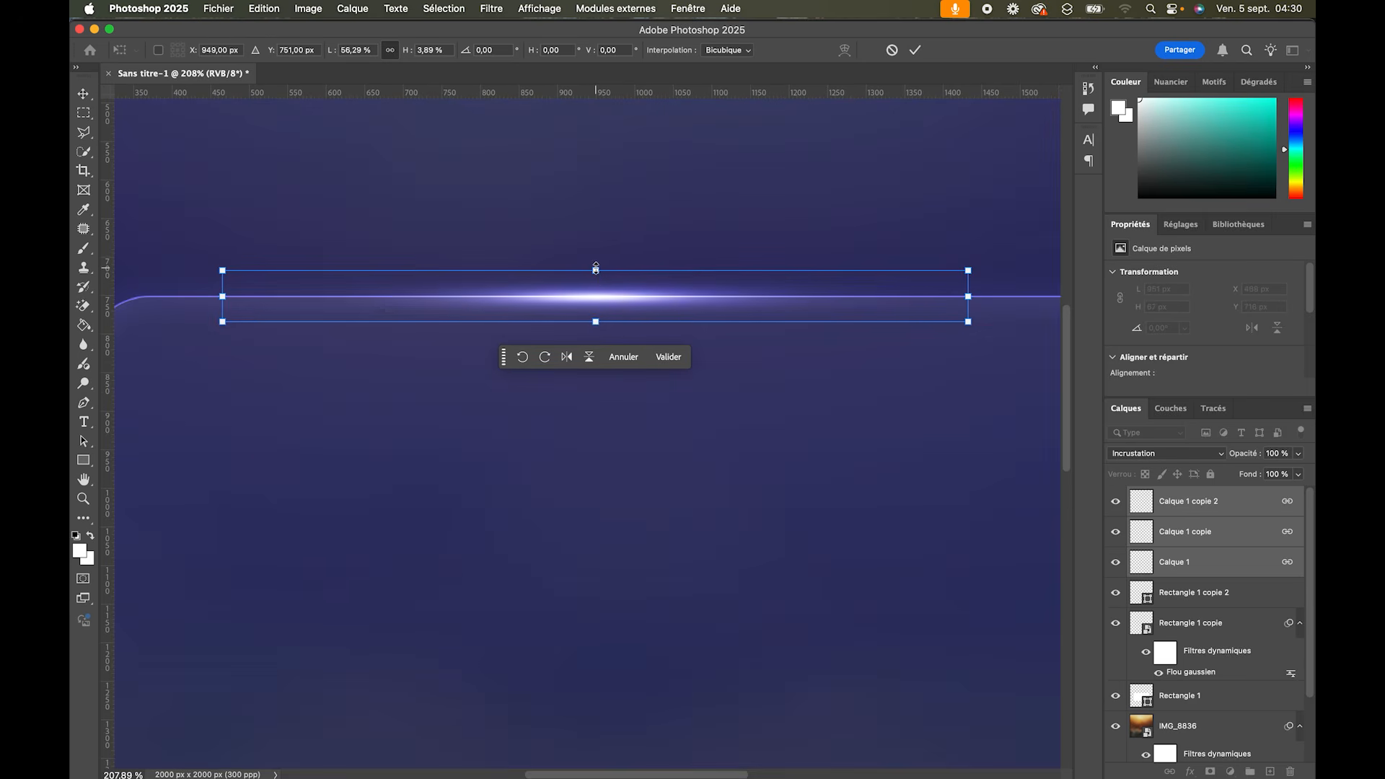
drag(596, 272, 602, 301)
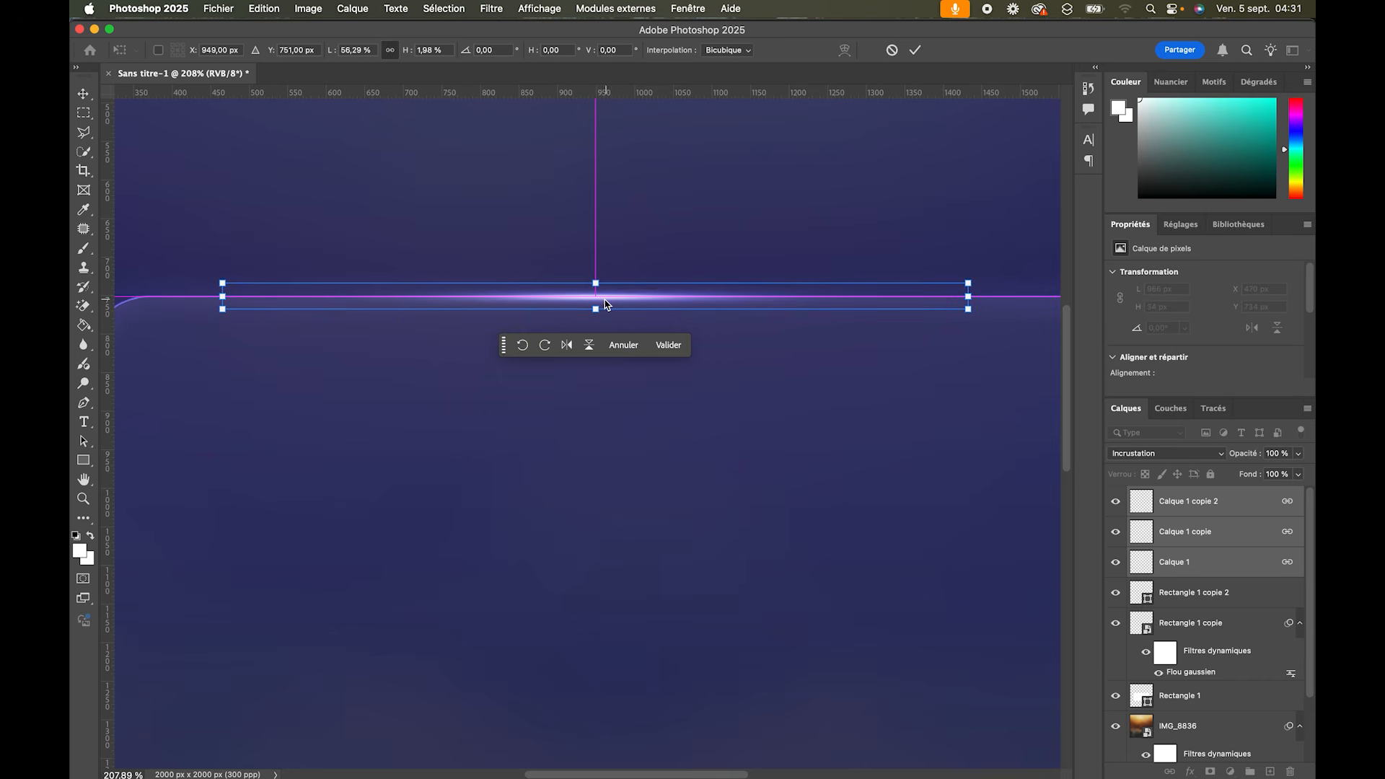
key(Return)
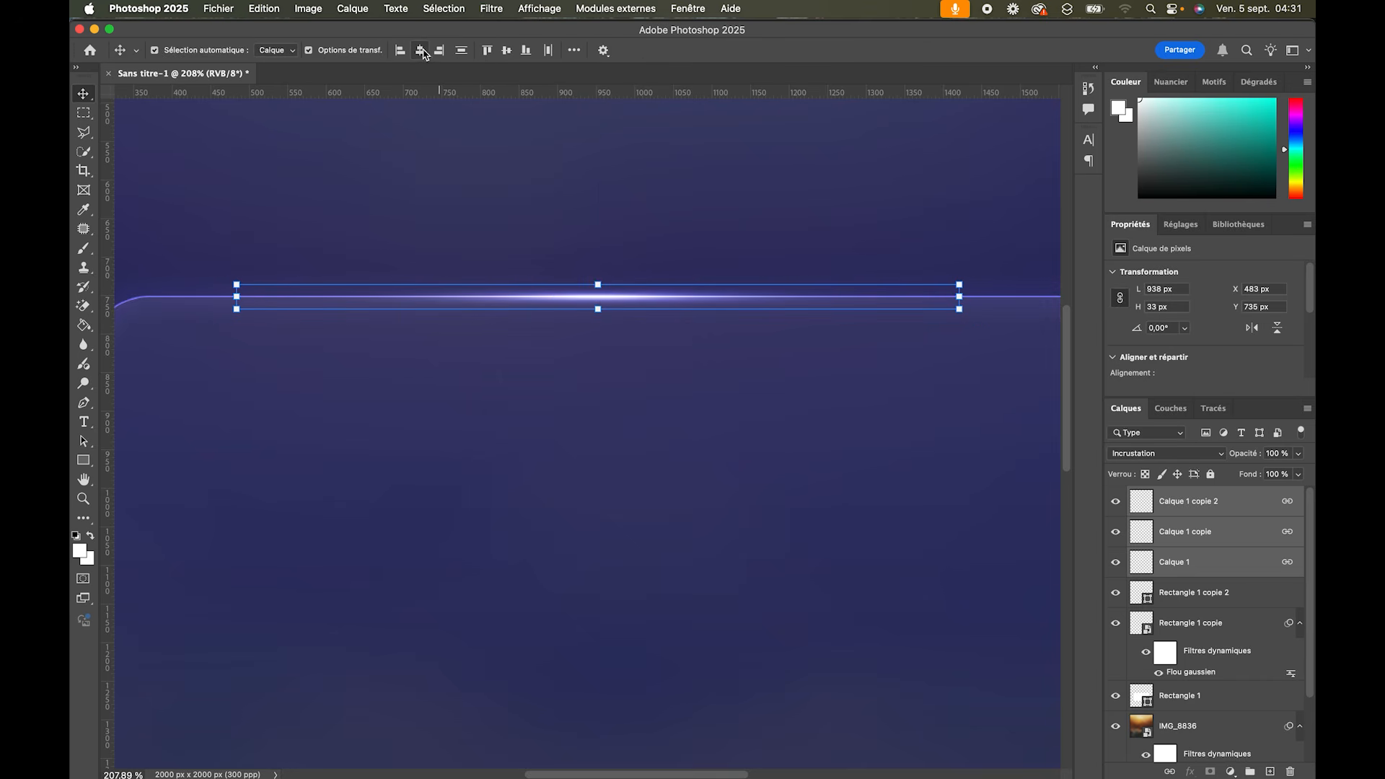
click(420, 50)
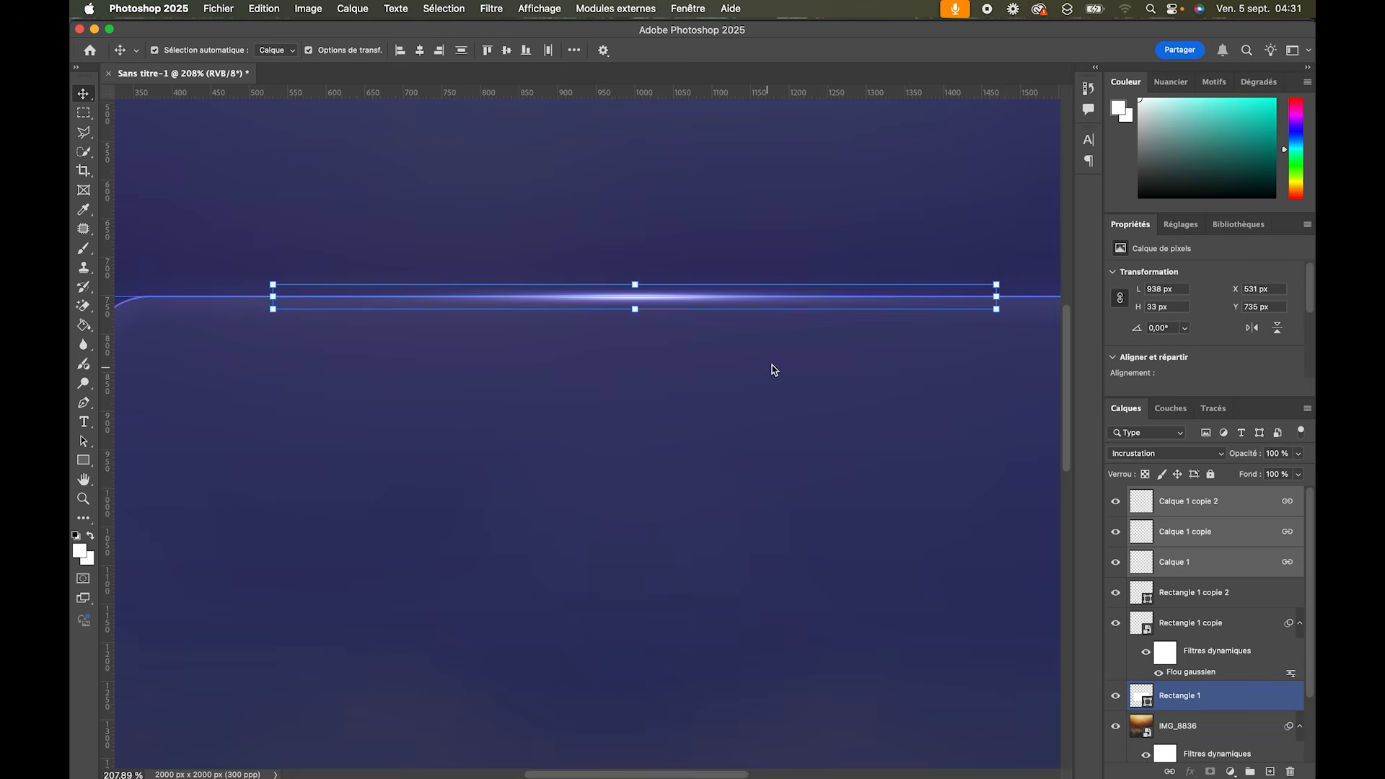
Step: Duplicate the three linked glow layers and move the copies straight down onto the panel's lower edge
key(z)
drag(761, 366, 699, 439)
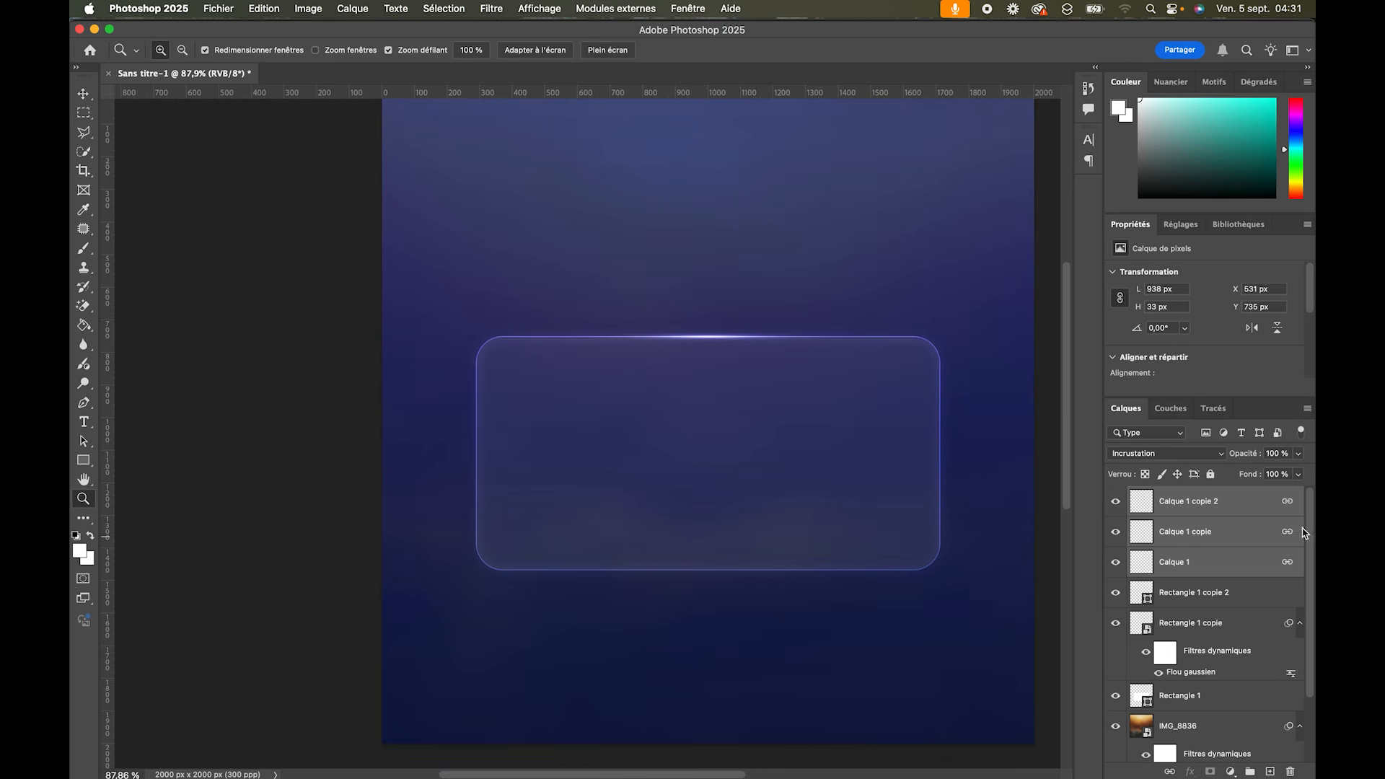
key(super+j)
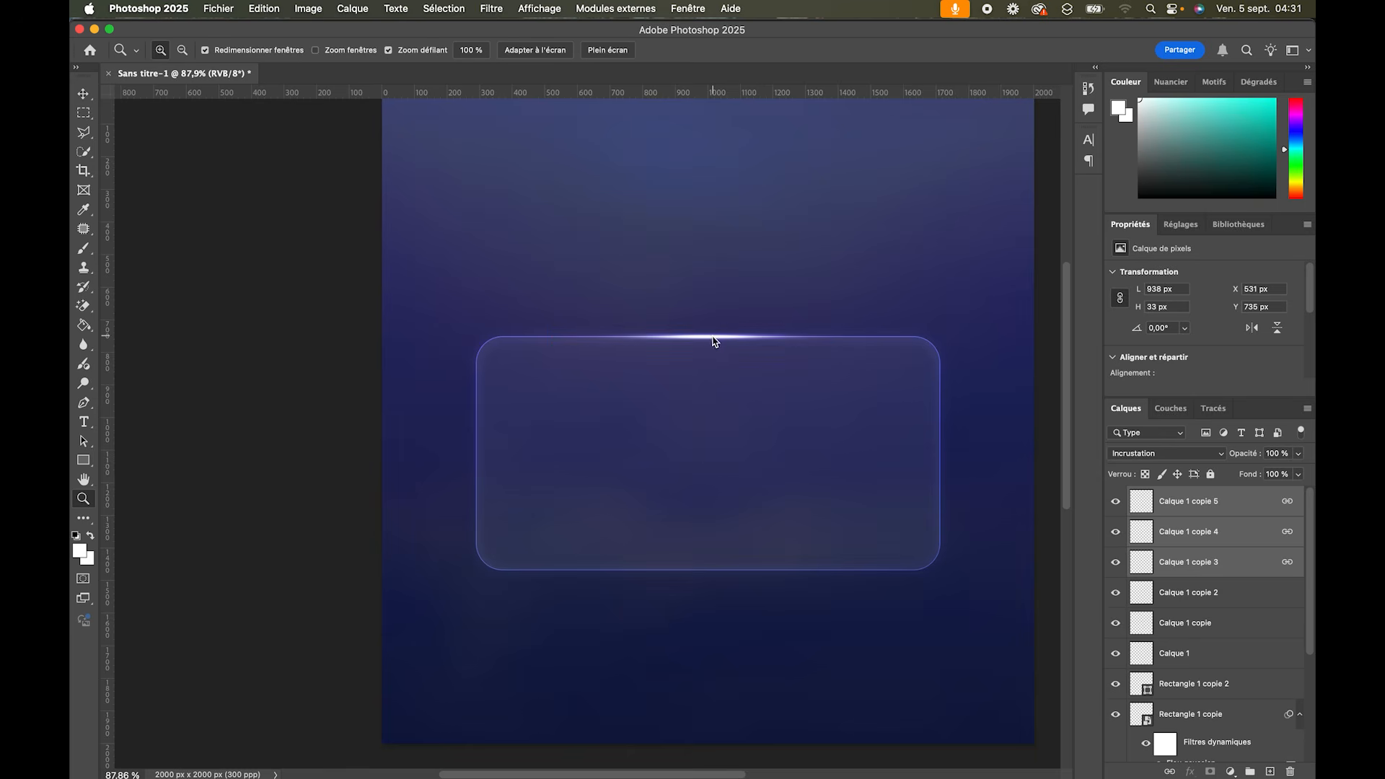
key(v)
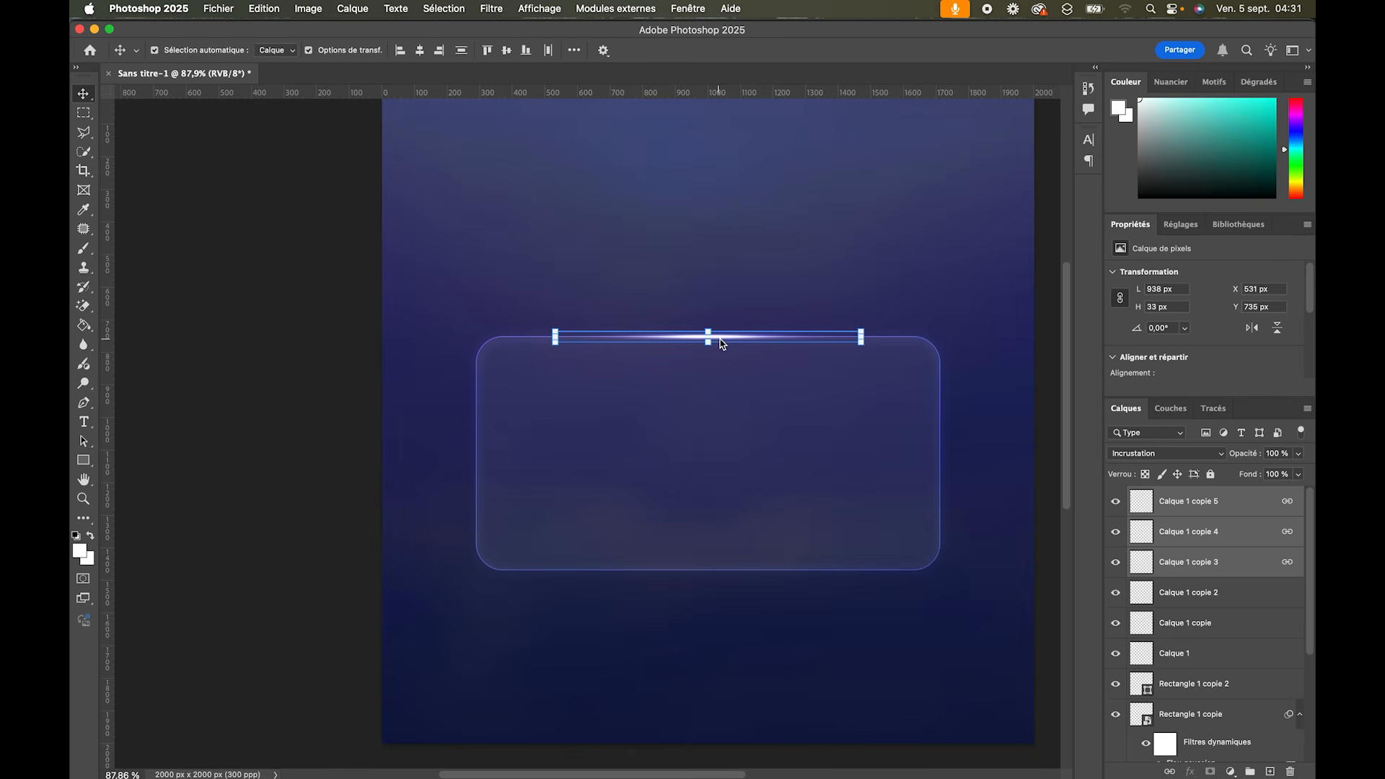
drag(722, 341, 711, 571)
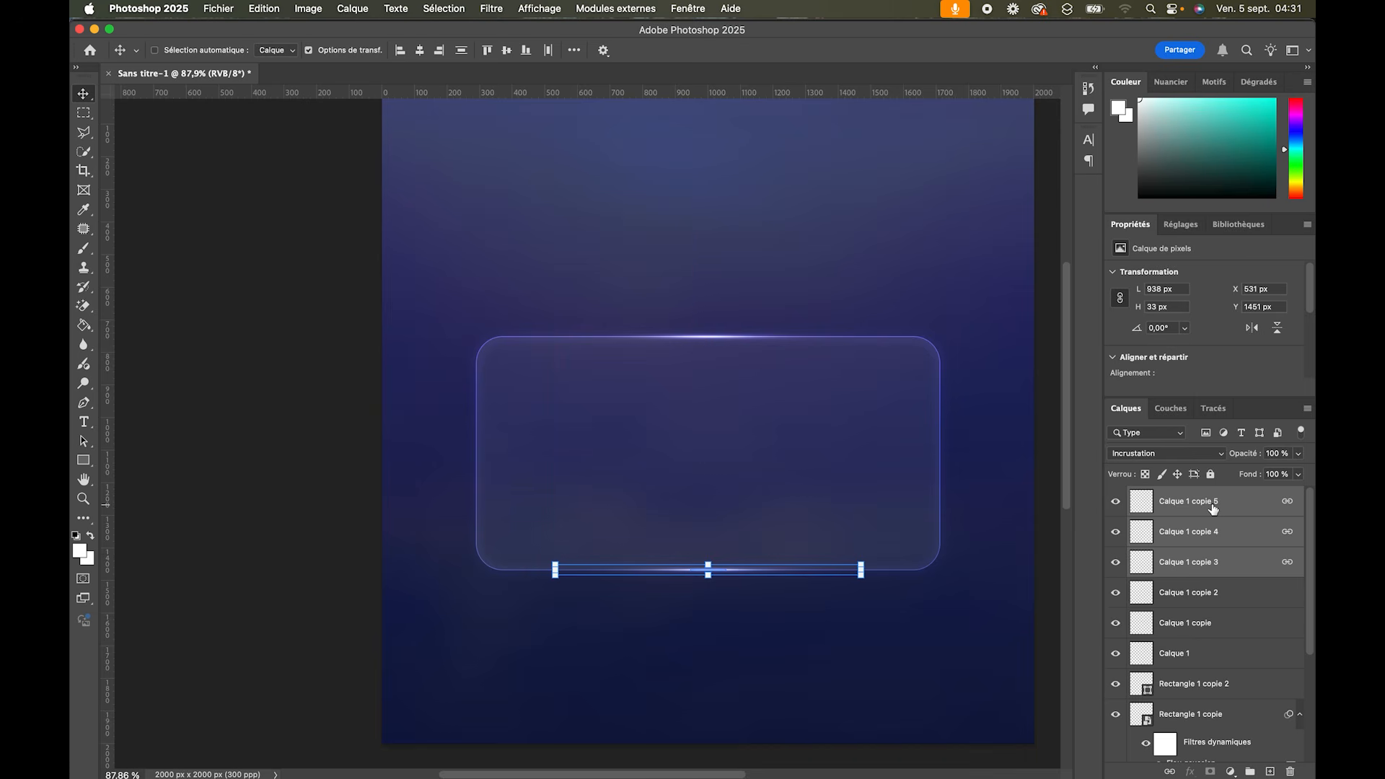
Step: Duplicate the lower-edge glow layers and enlarge the copies to about 1500 × 1738 px around the middle of the panel
key(super+j)
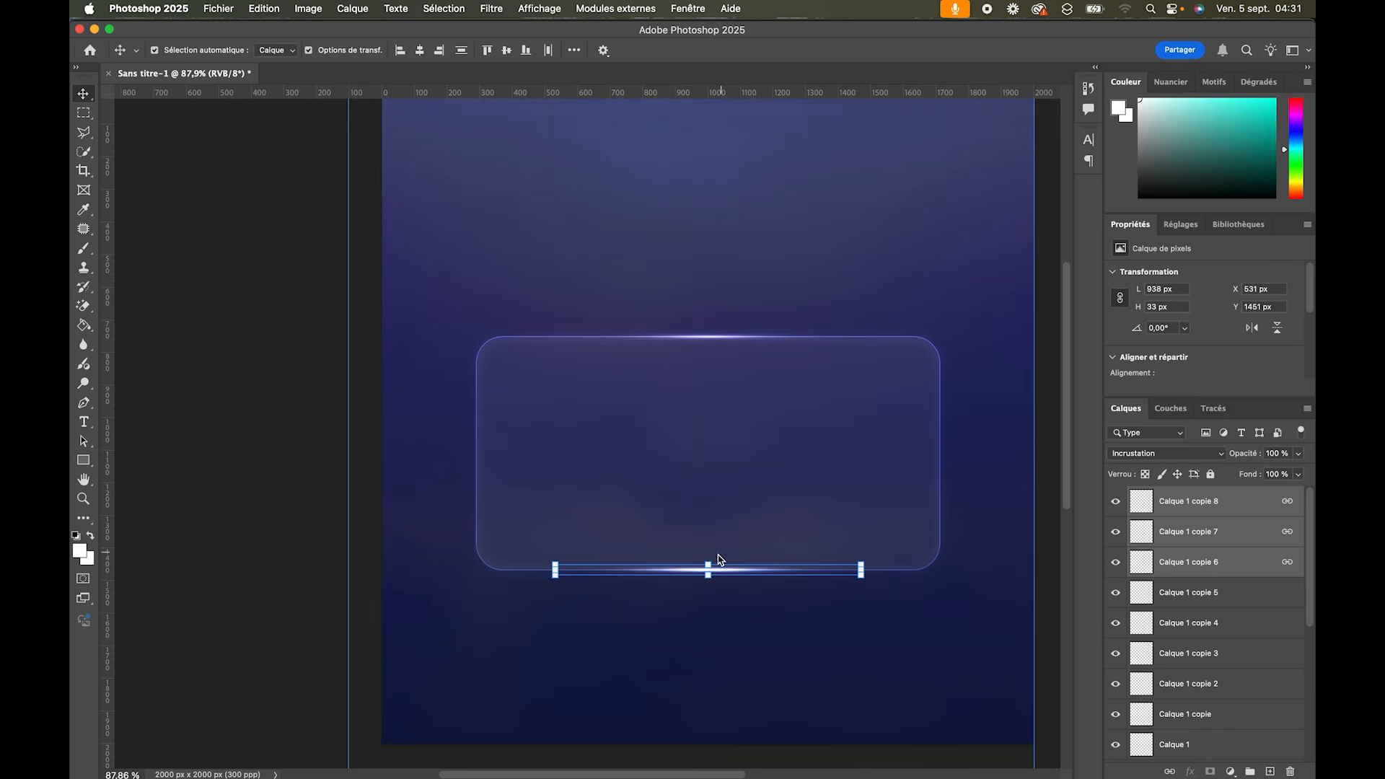
drag(708, 565, 690, 219)
drag(861, 398, 1045, 422)
drag(755, 473, 718, 452)
key(Return)
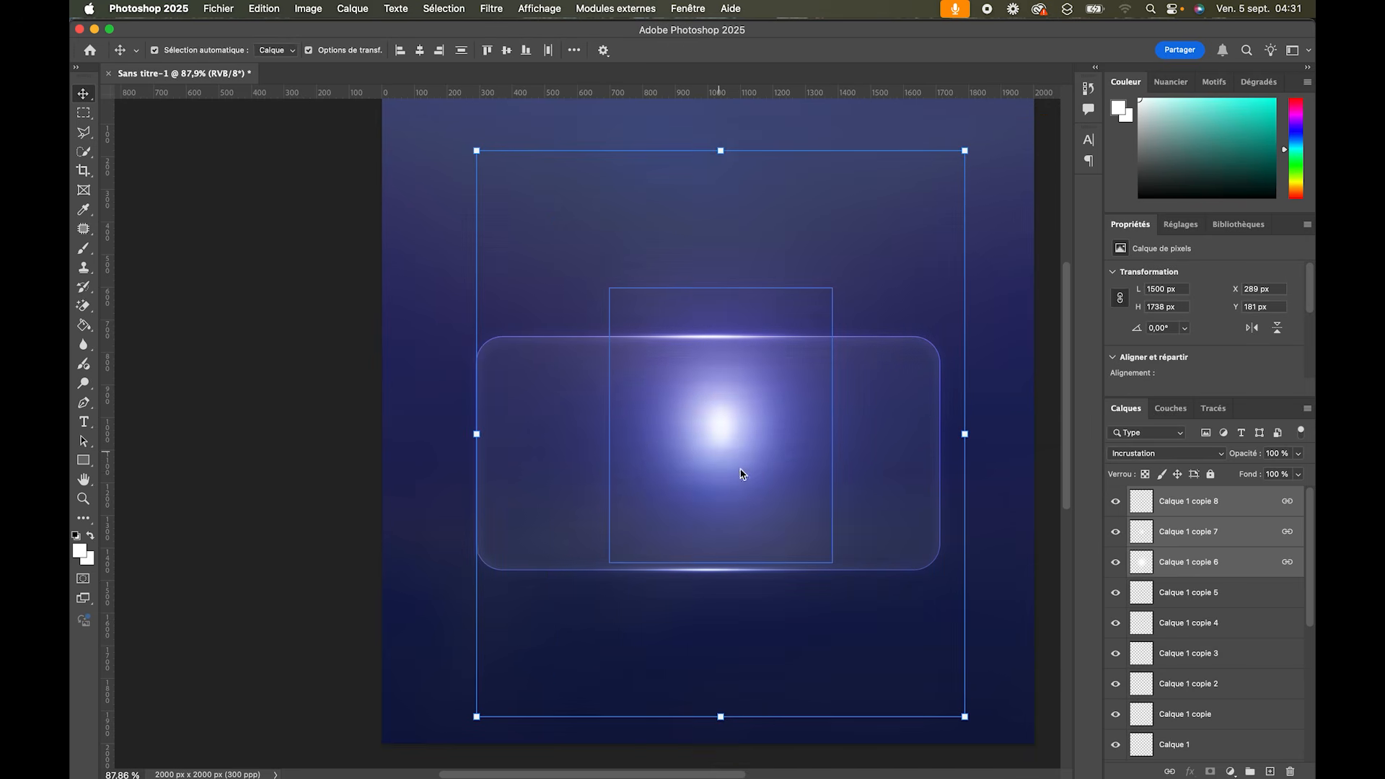
Step: Set the fill opacity of the three enlarged glow layers to 20 %
click(1300, 475)
drag(1256, 495, 1249, 496)
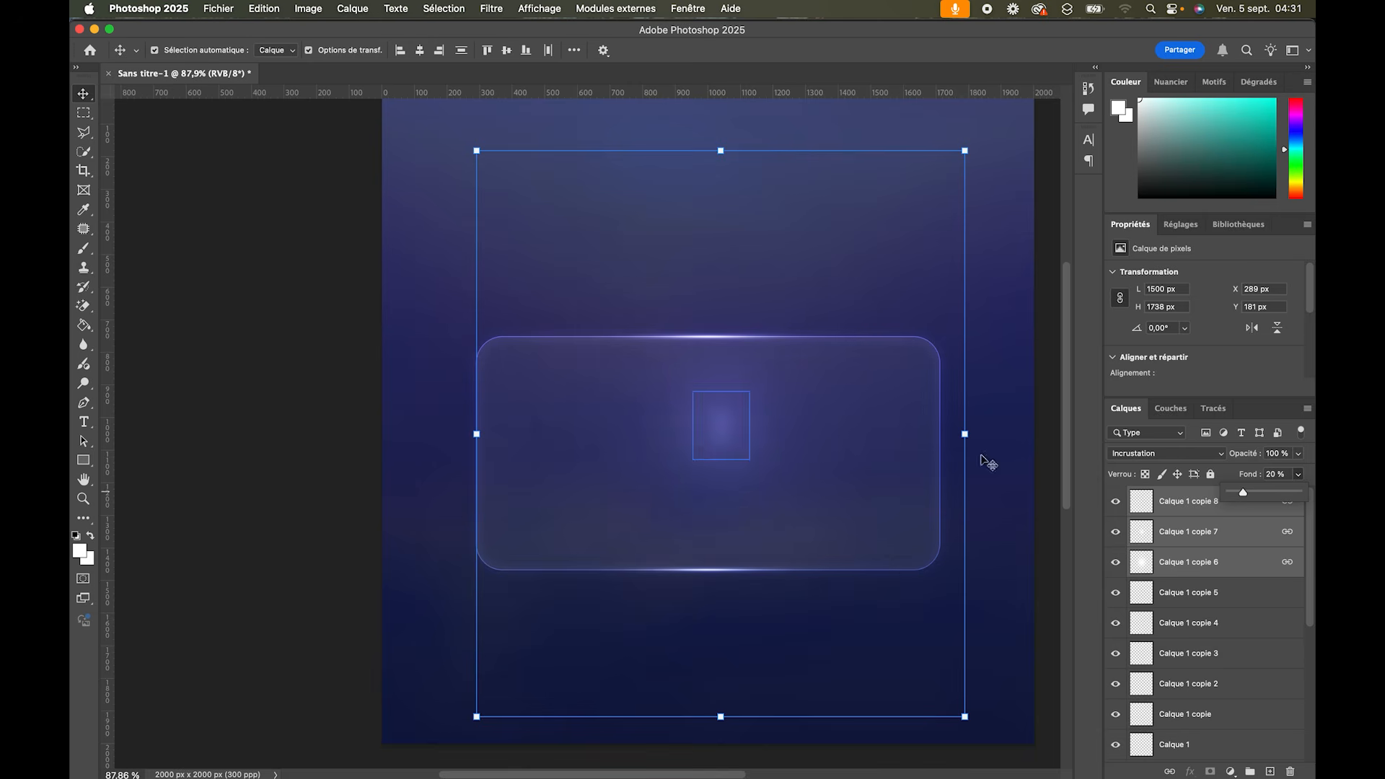
key(z)
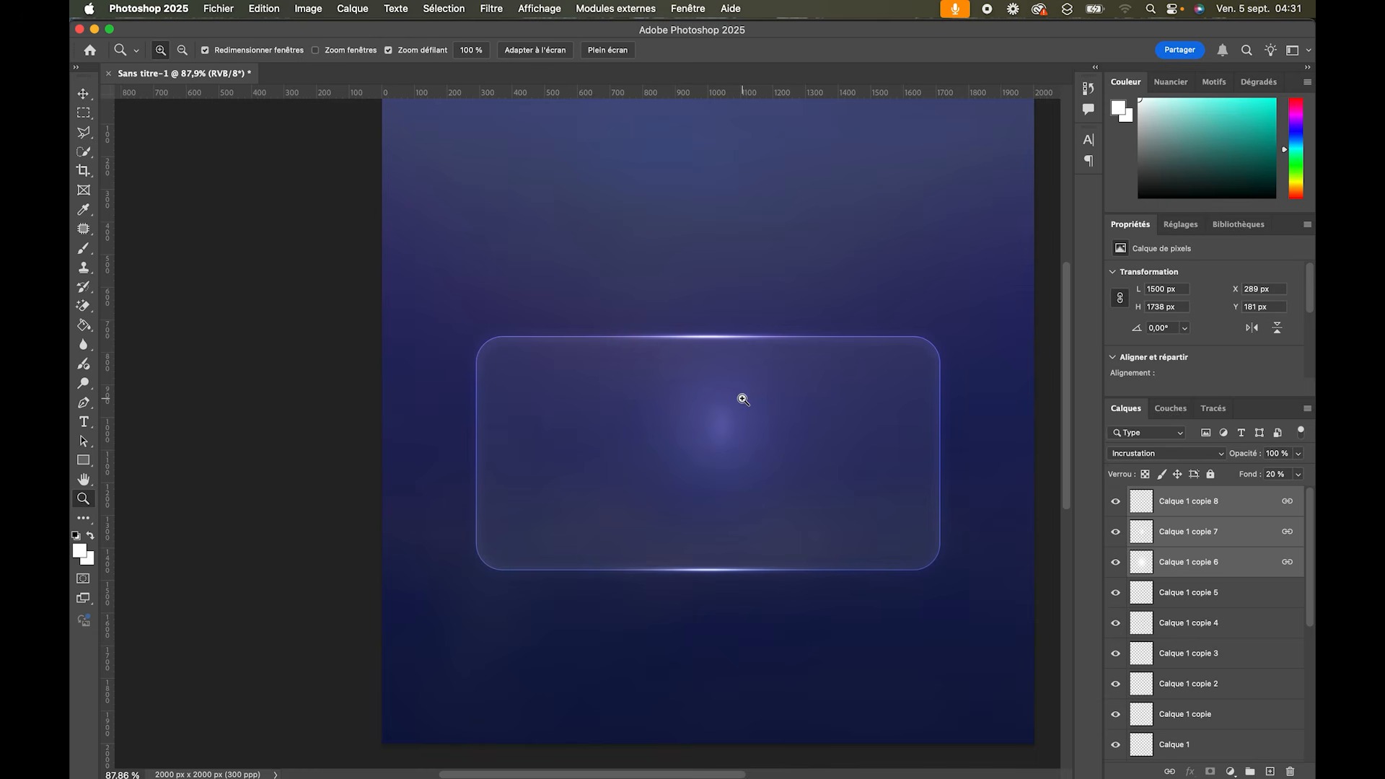
drag(741, 398, 748, 432)
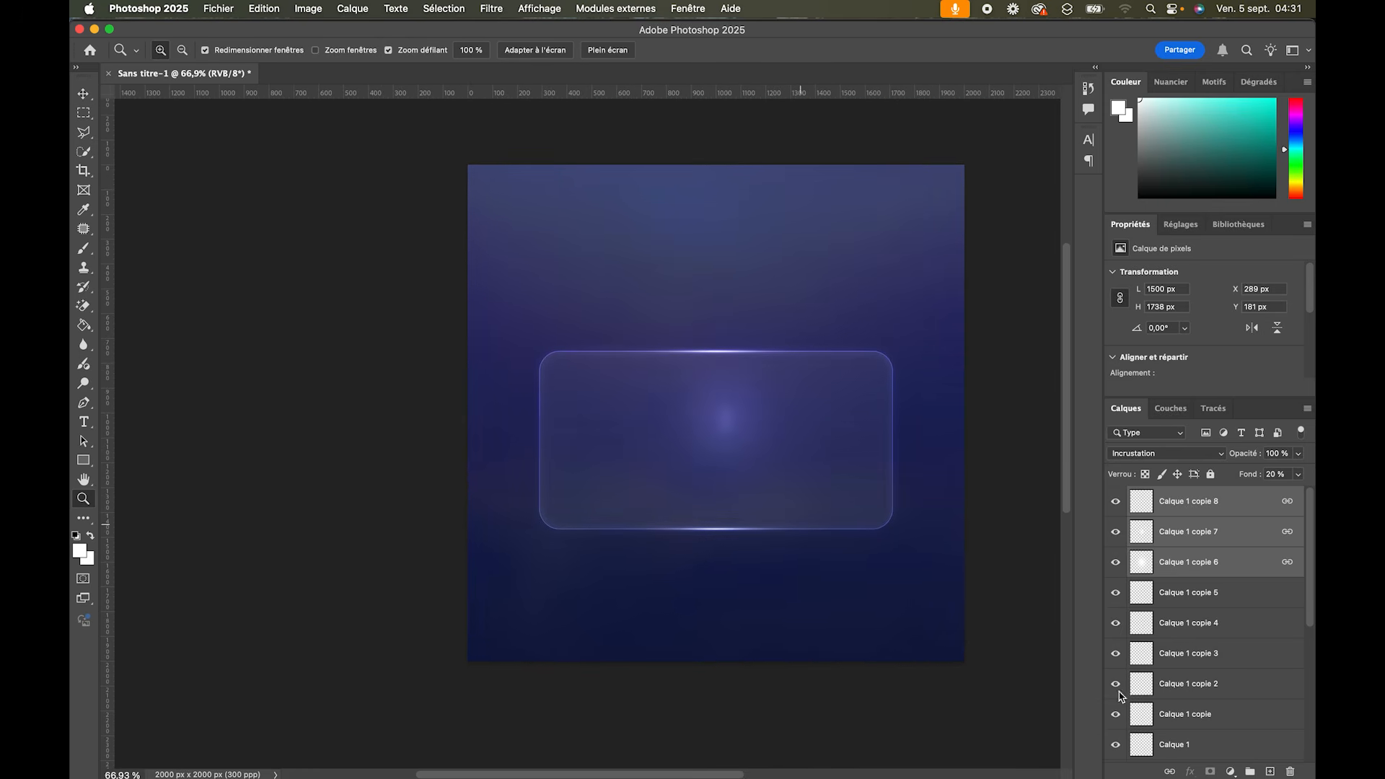
Step: Select the Rectangle 1 layer and hide and show it to check its effect on the panel
scroll(1226, 706, down, 10)
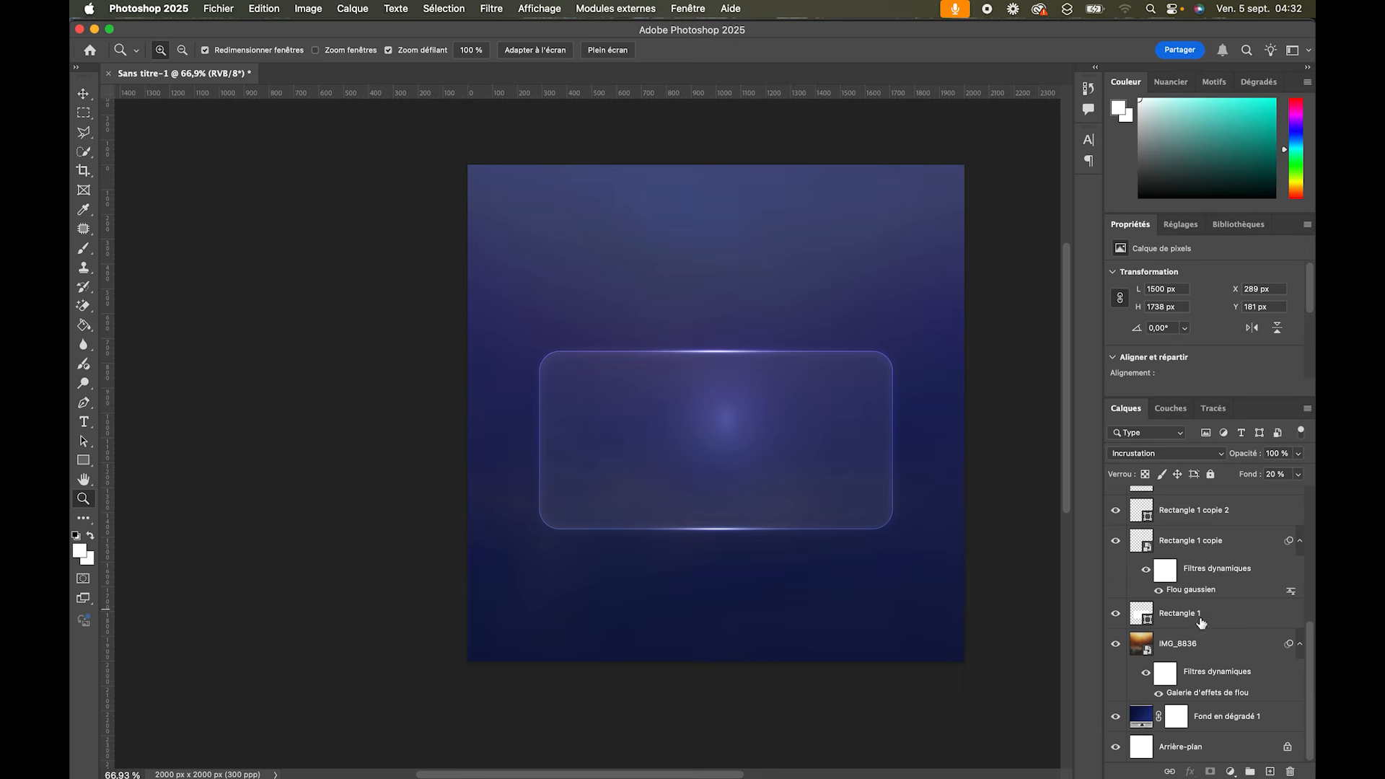
click(1238, 619)
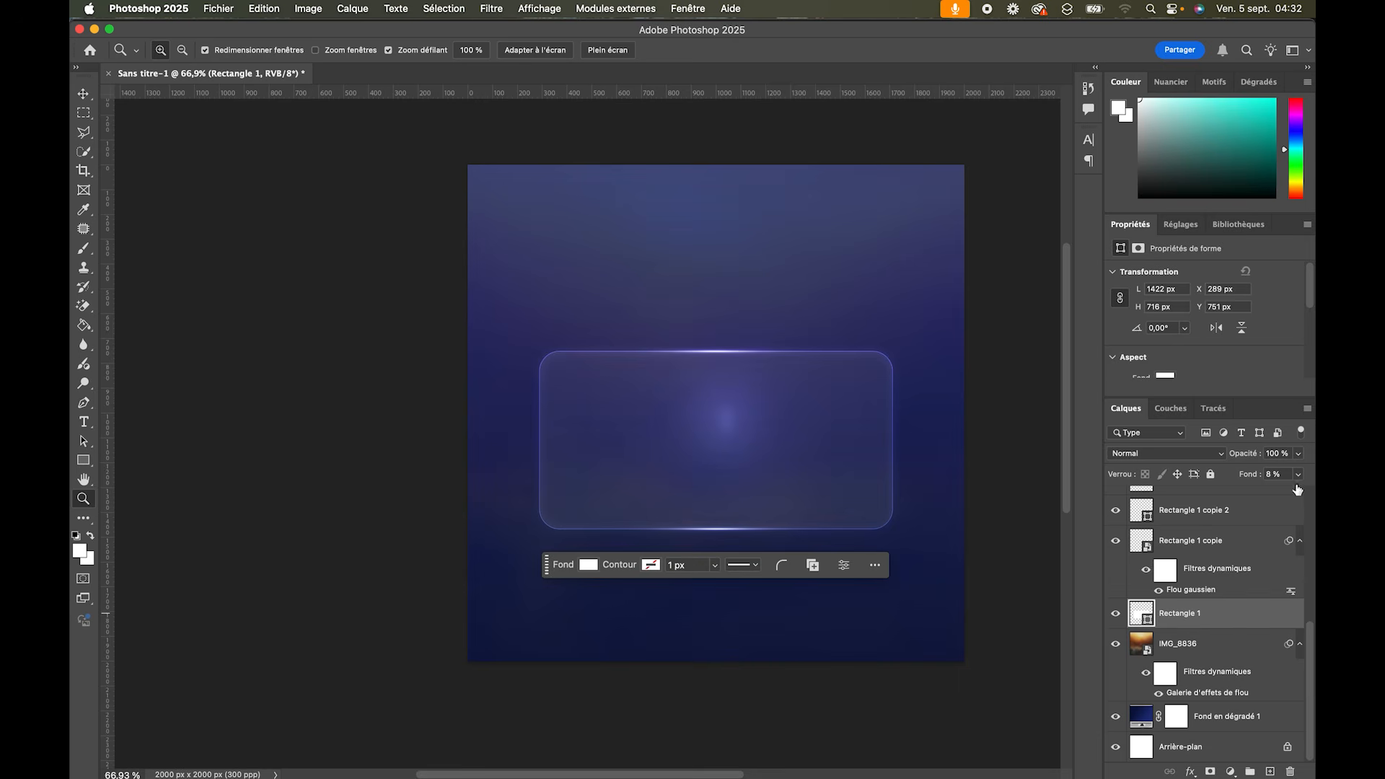
click(1116, 614)
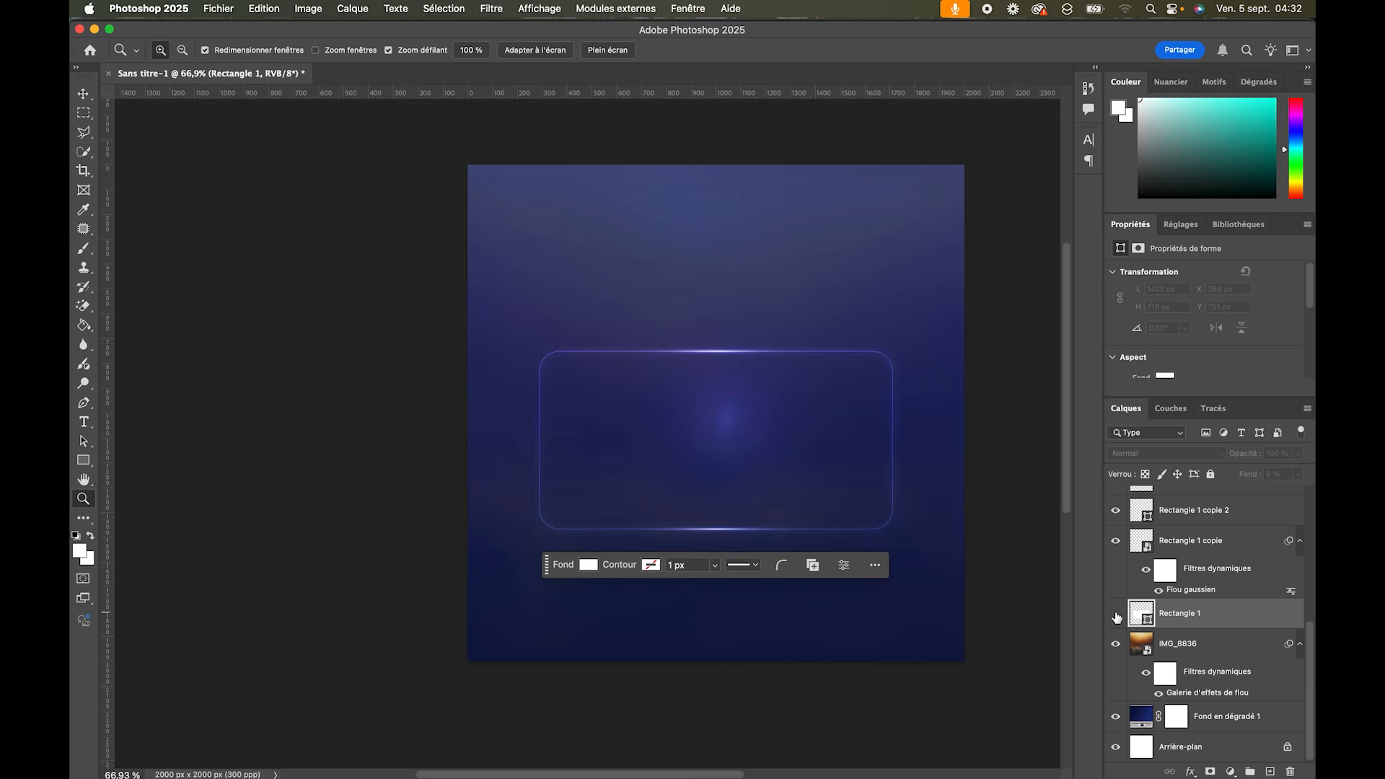
click(1116, 614)
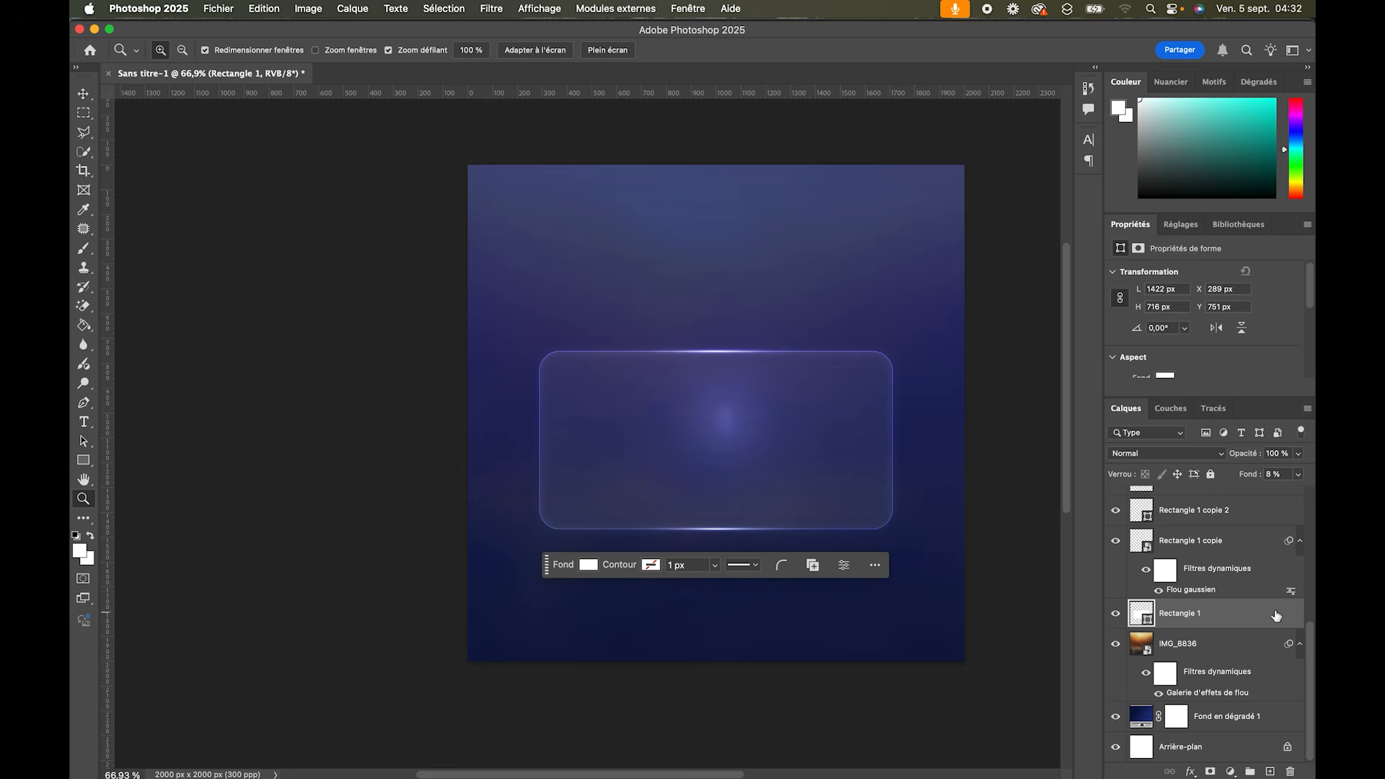
Step: Add a drop shadow to the Rectangle 1 layer and compare the panel with and without the effect
double_click(1251, 615)
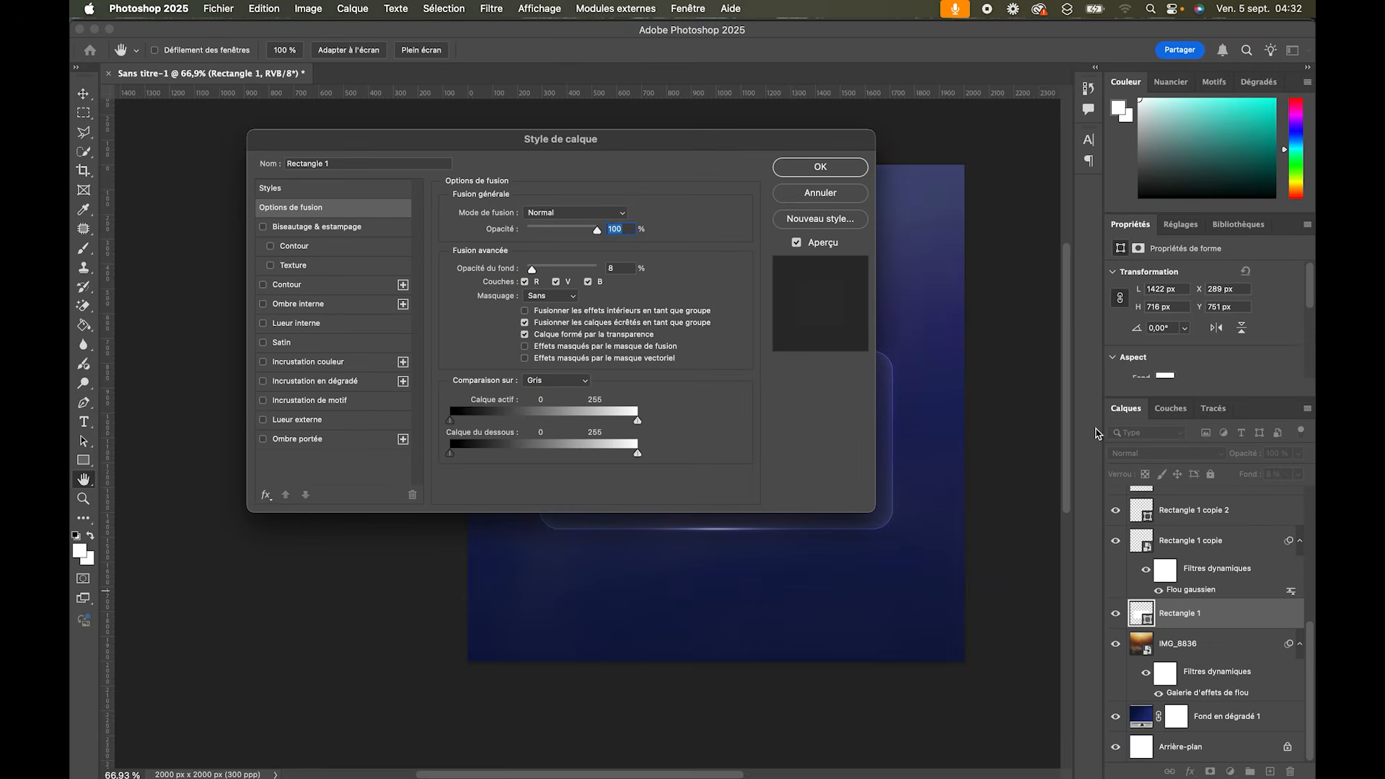
drag(544, 145, 840, 357)
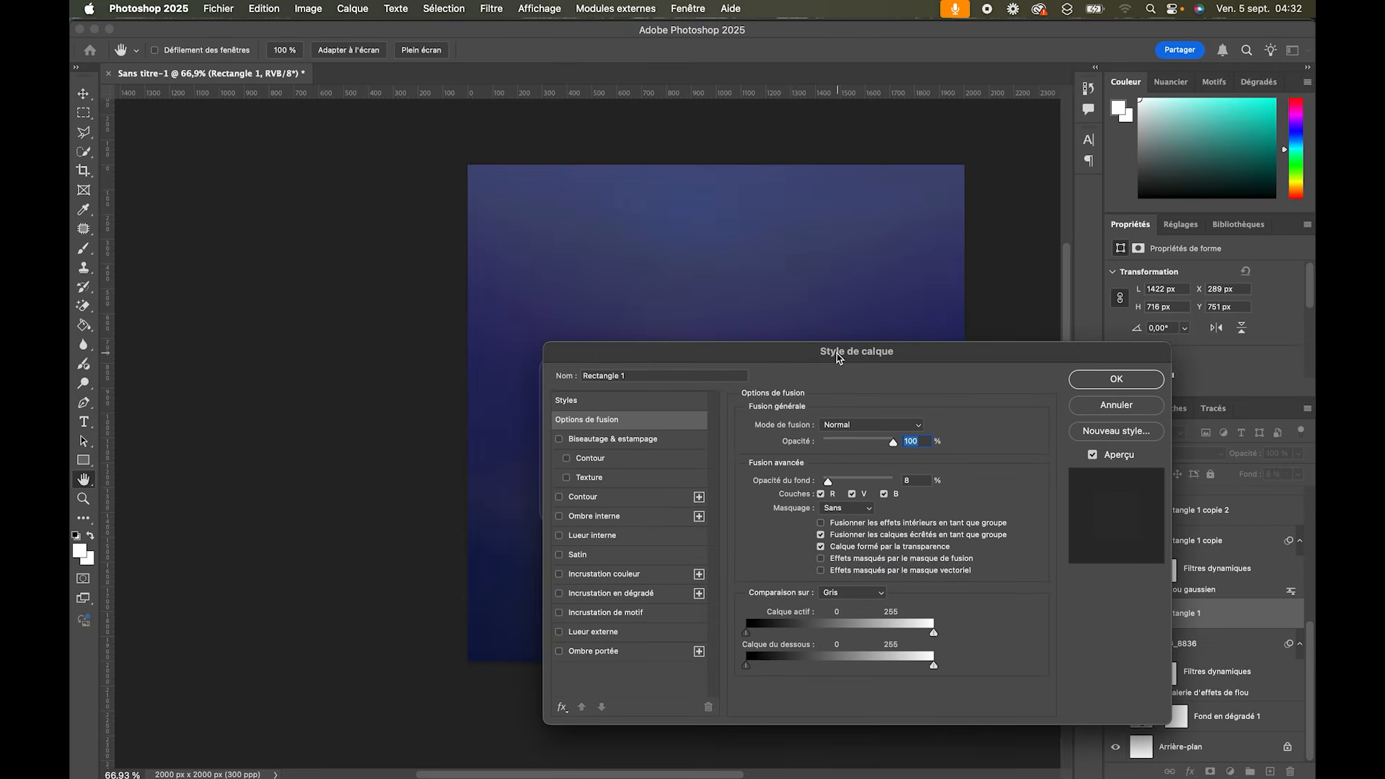
scroll(606, 632, right, 5)
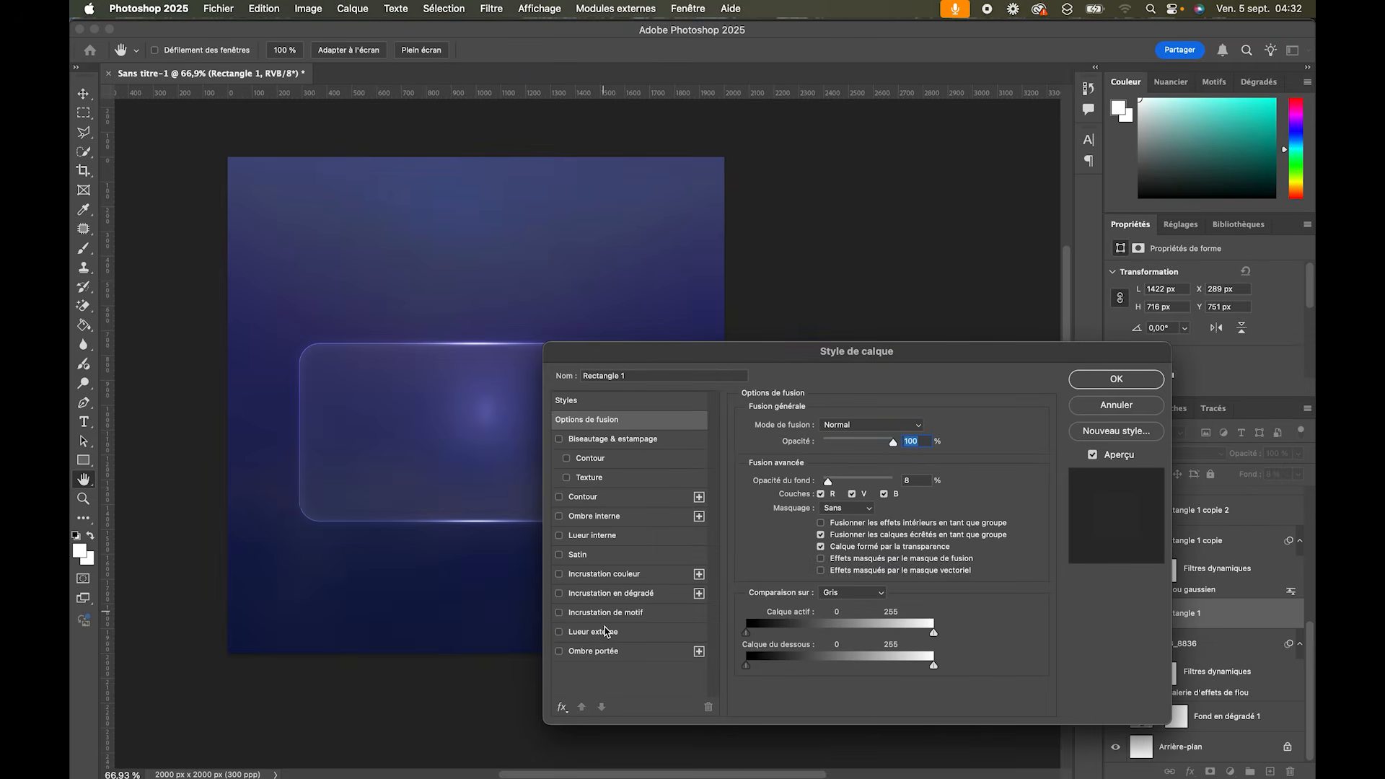
click(577, 652)
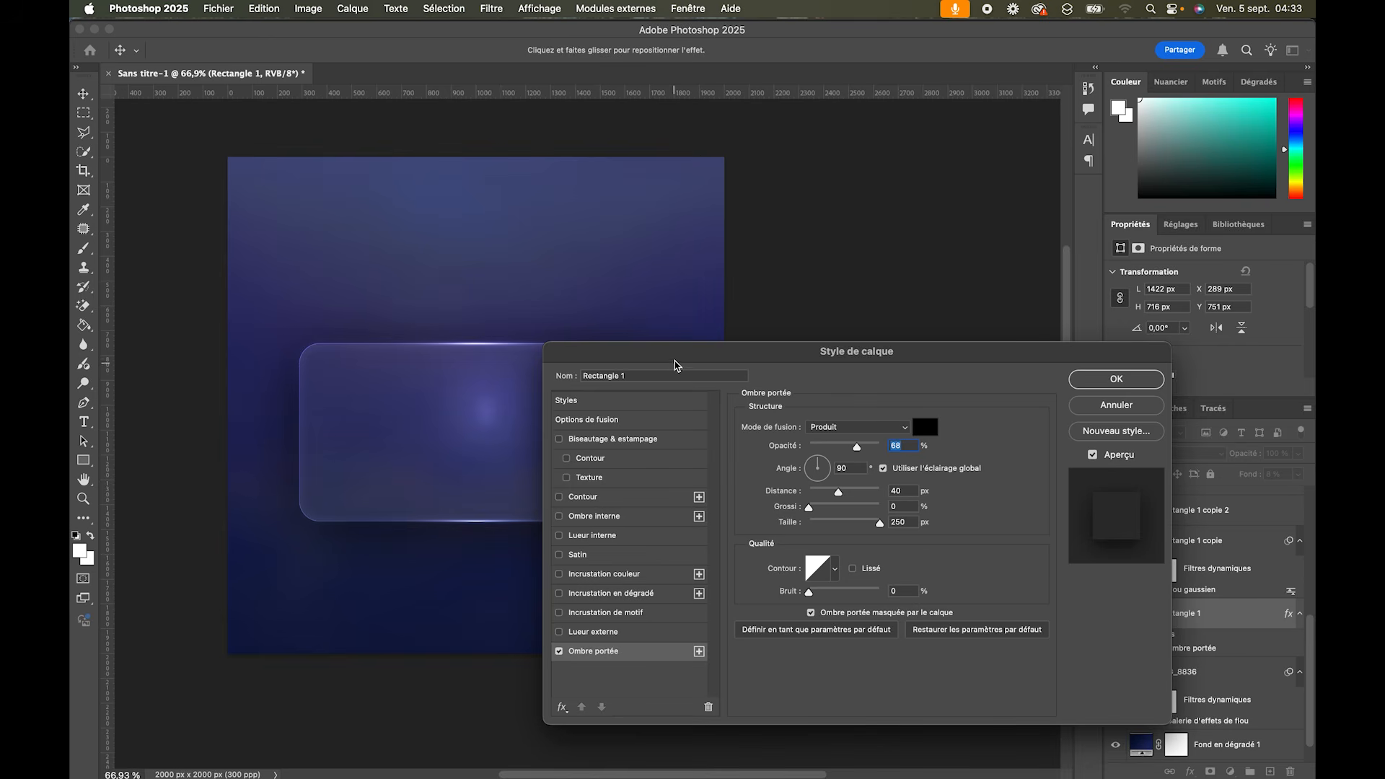
drag(680, 348, 865, 197)
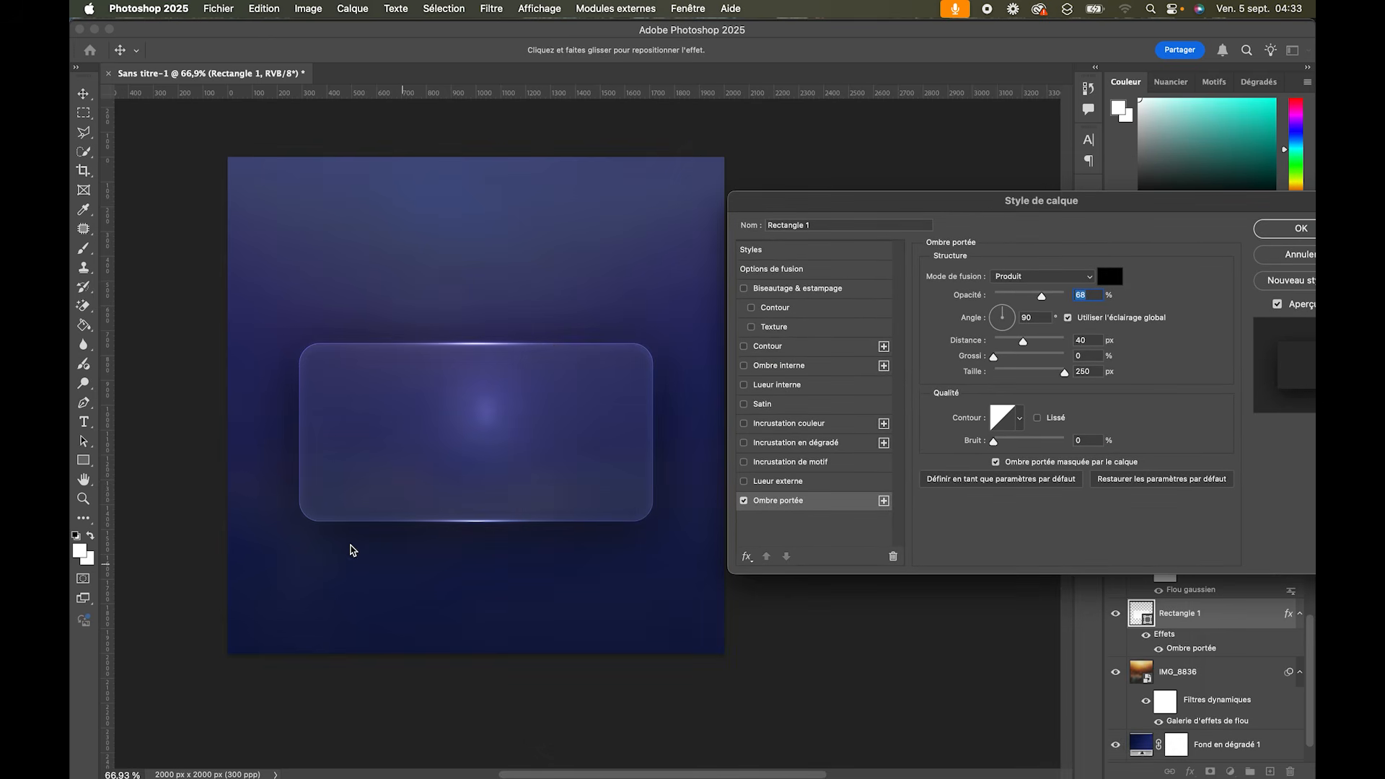
click(744, 501)
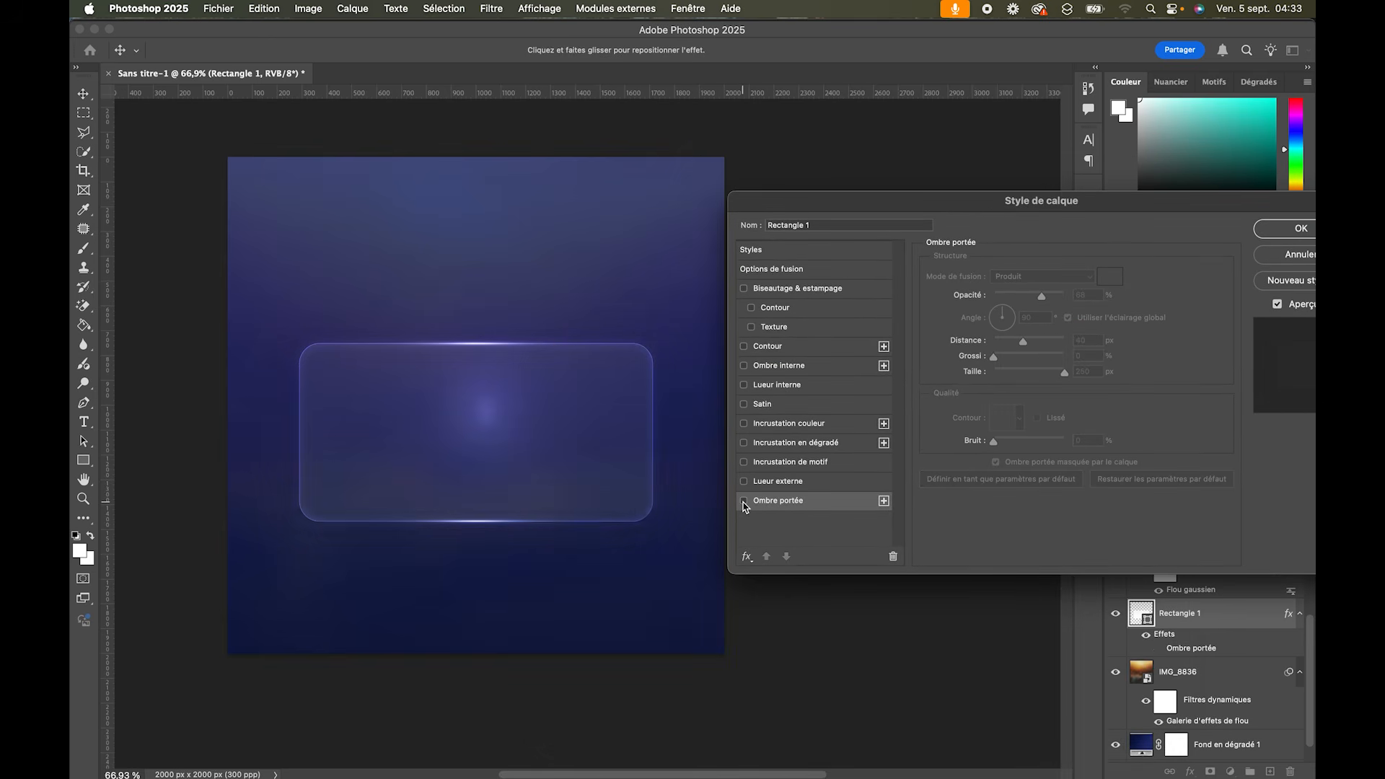
click(743, 501)
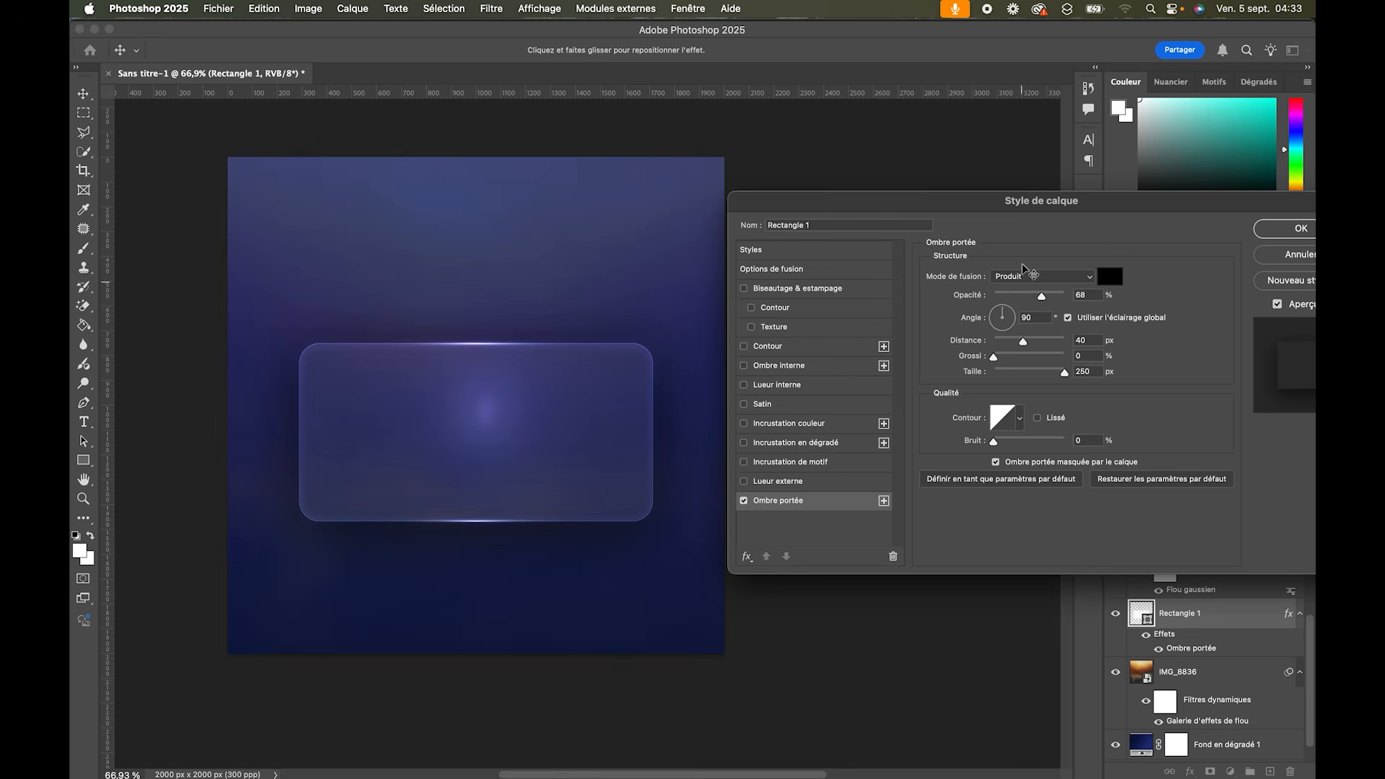
Step: Set the drop shadow's opacity to 30 %, check the panel with and without it, and apply the layer style
drag(1042, 299, 1007, 302)
drag(1014, 302, 1018, 298)
text(30)
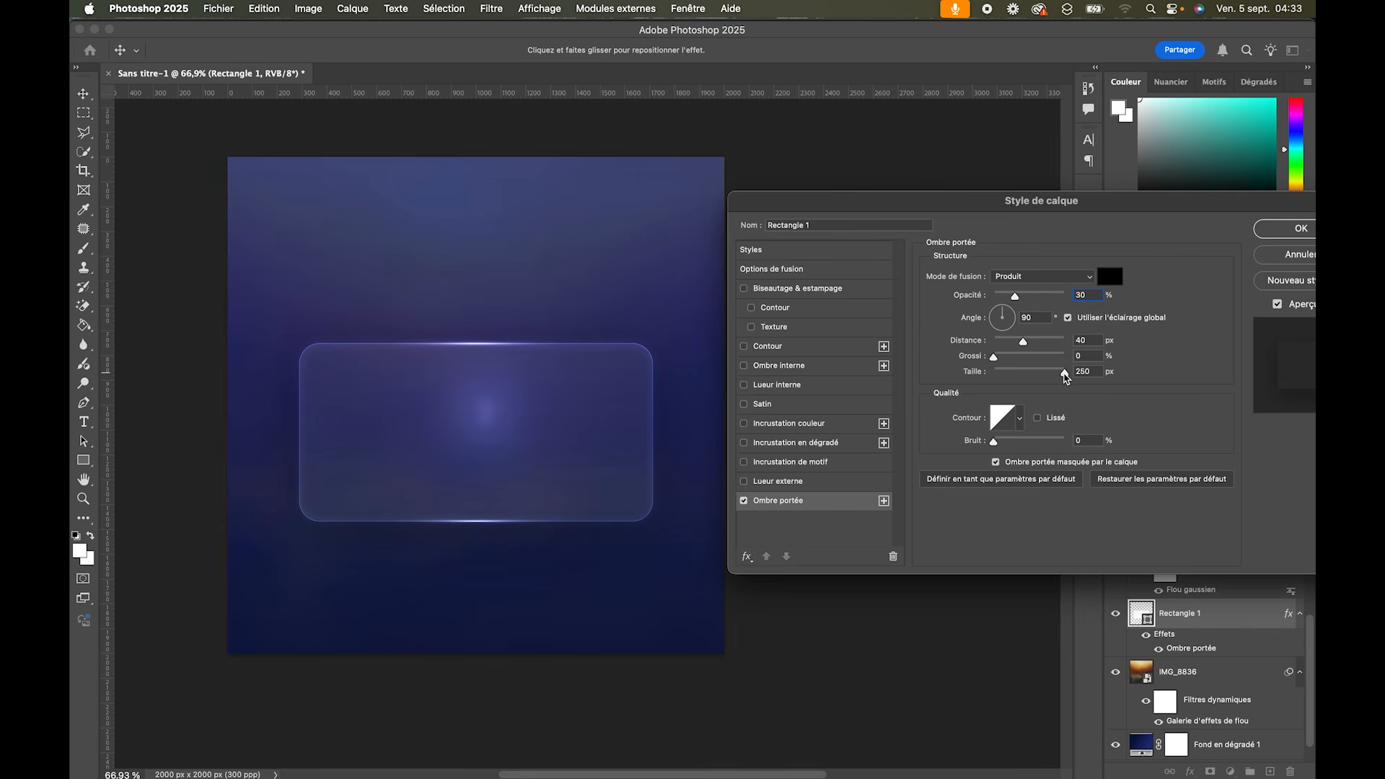
click(1087, 375)
click(743, 501)
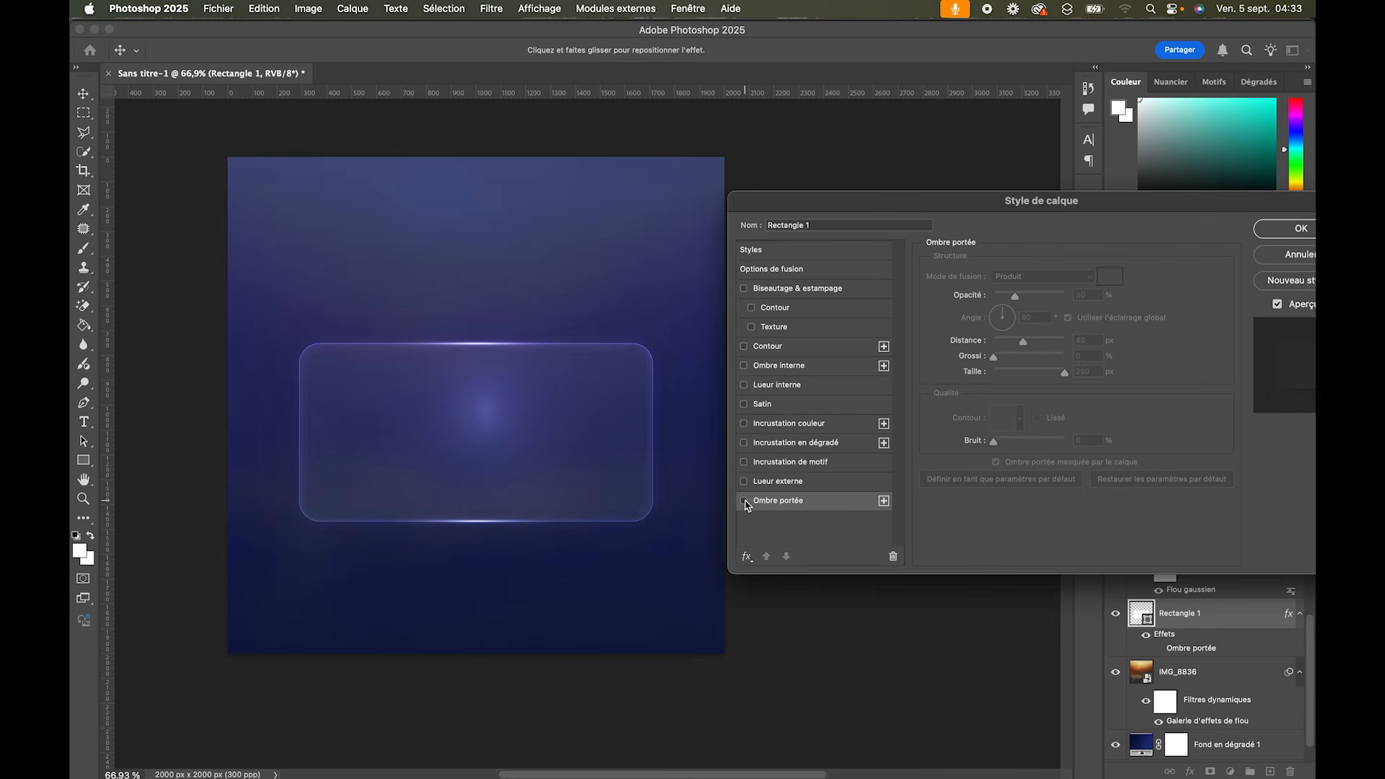
click(743, 501)
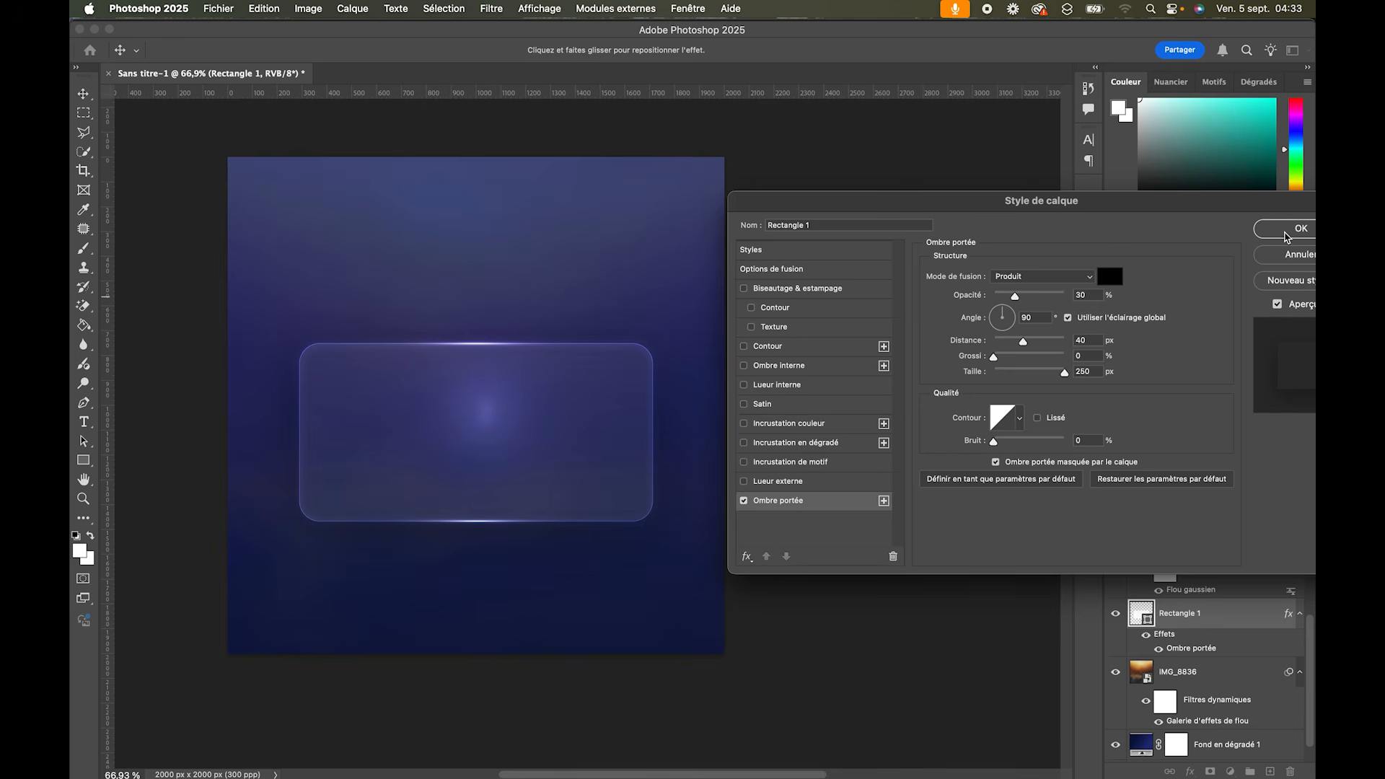
click(1285, 230)
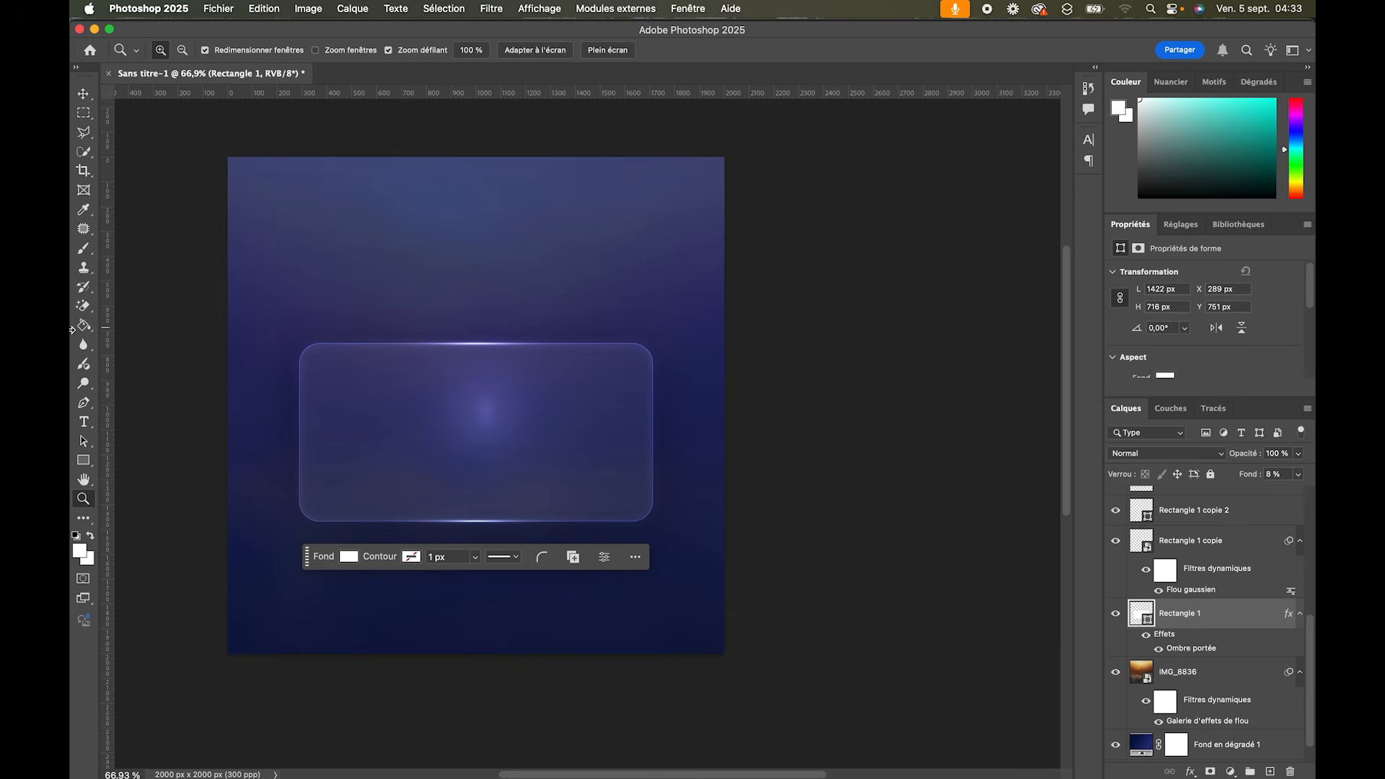
Step: Group all the panel and glow layers, leaving out IMG_8836, the gradient fill and the background
click(83, 94)
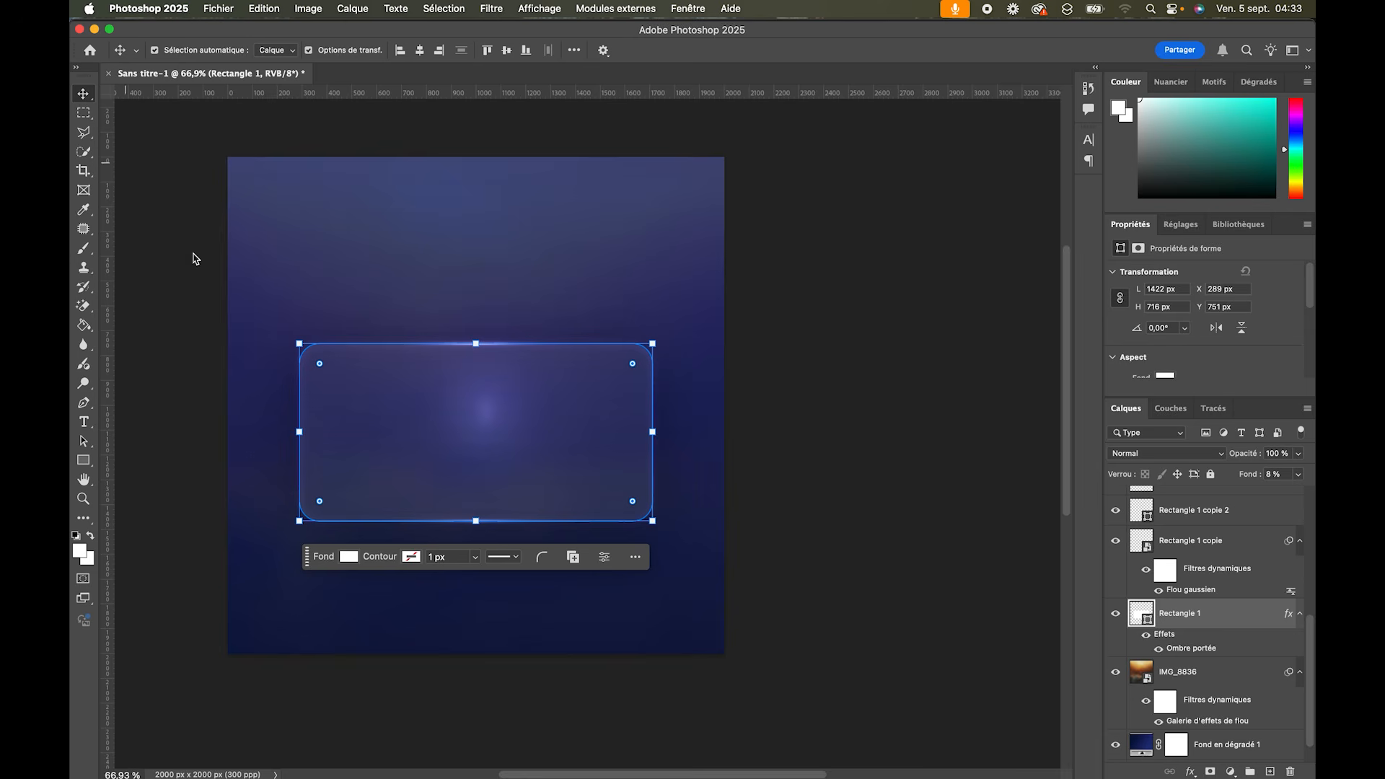
drag(153, 174, 919, 722)
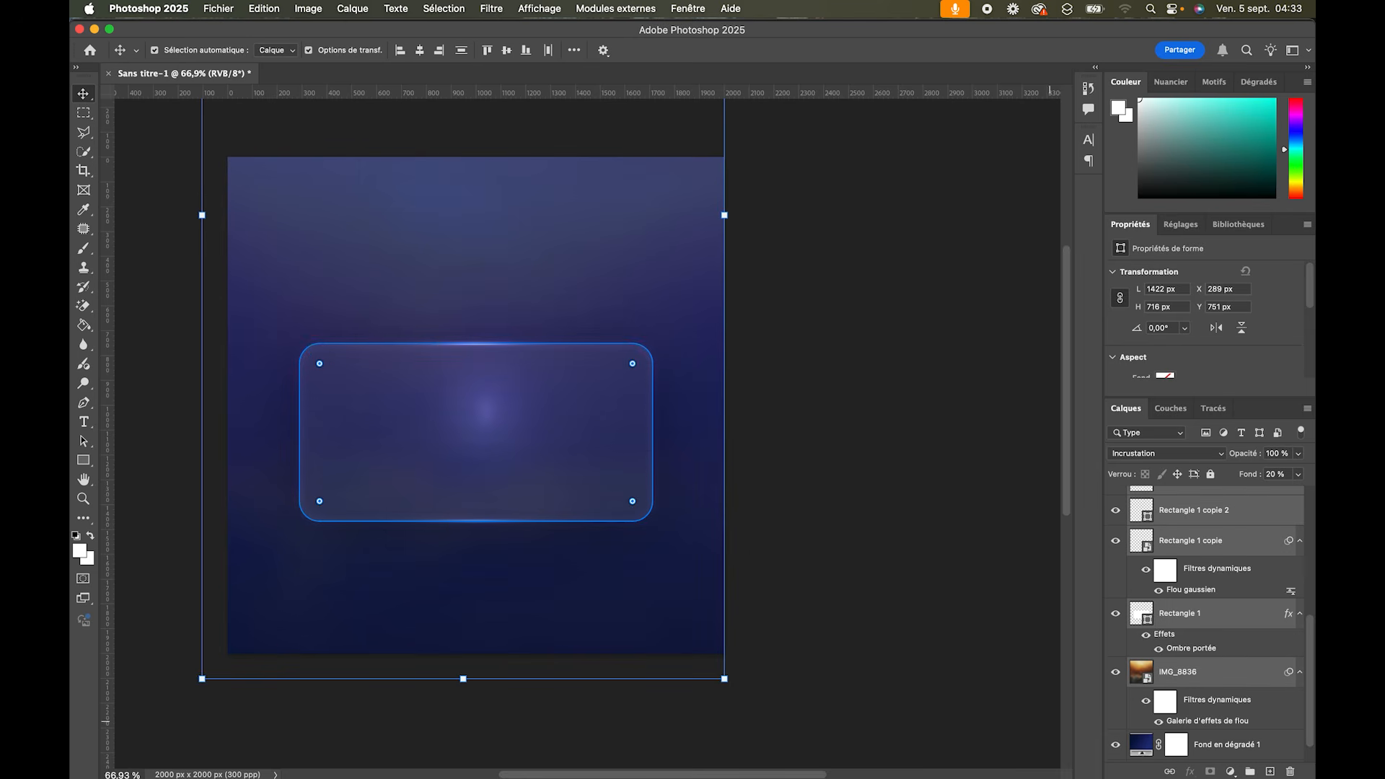
scroll(1229, 661, down, 1)
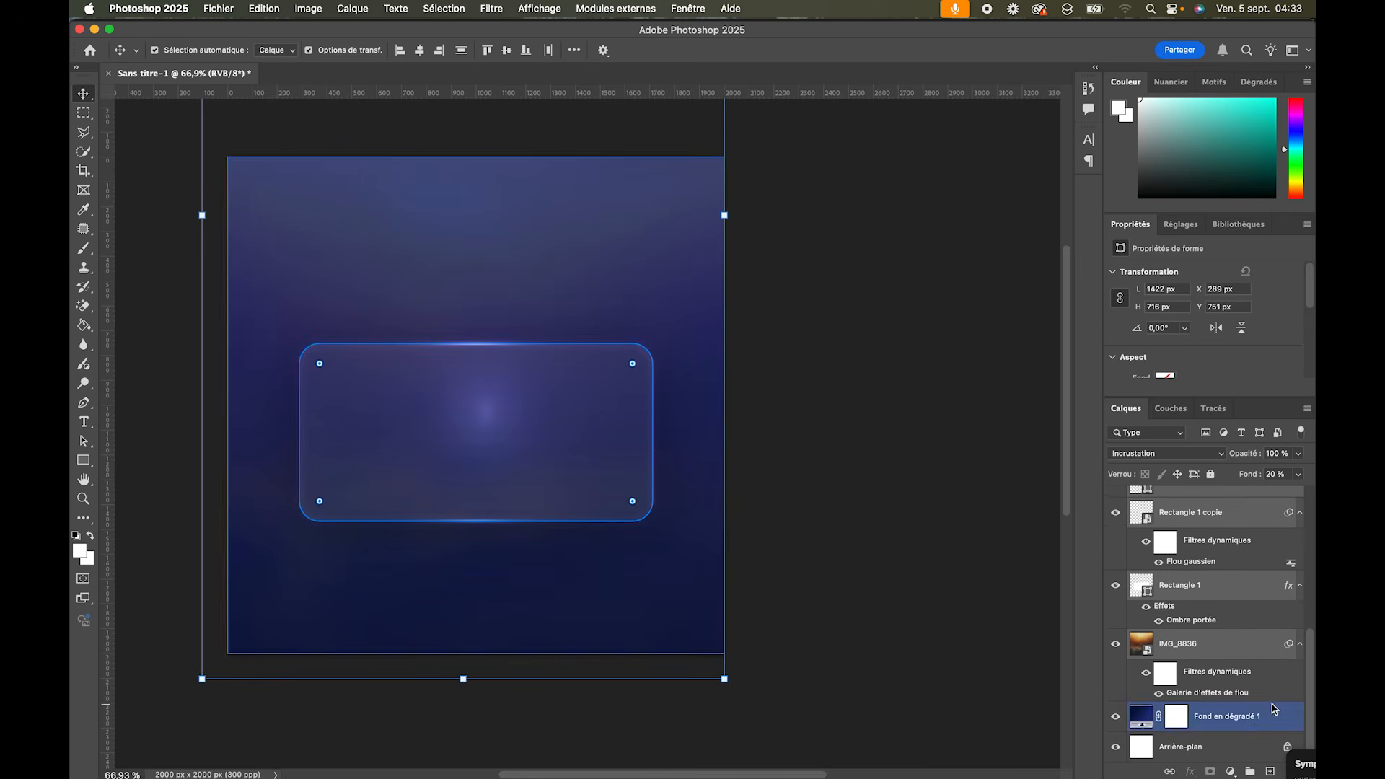
super+click(1266, 654)
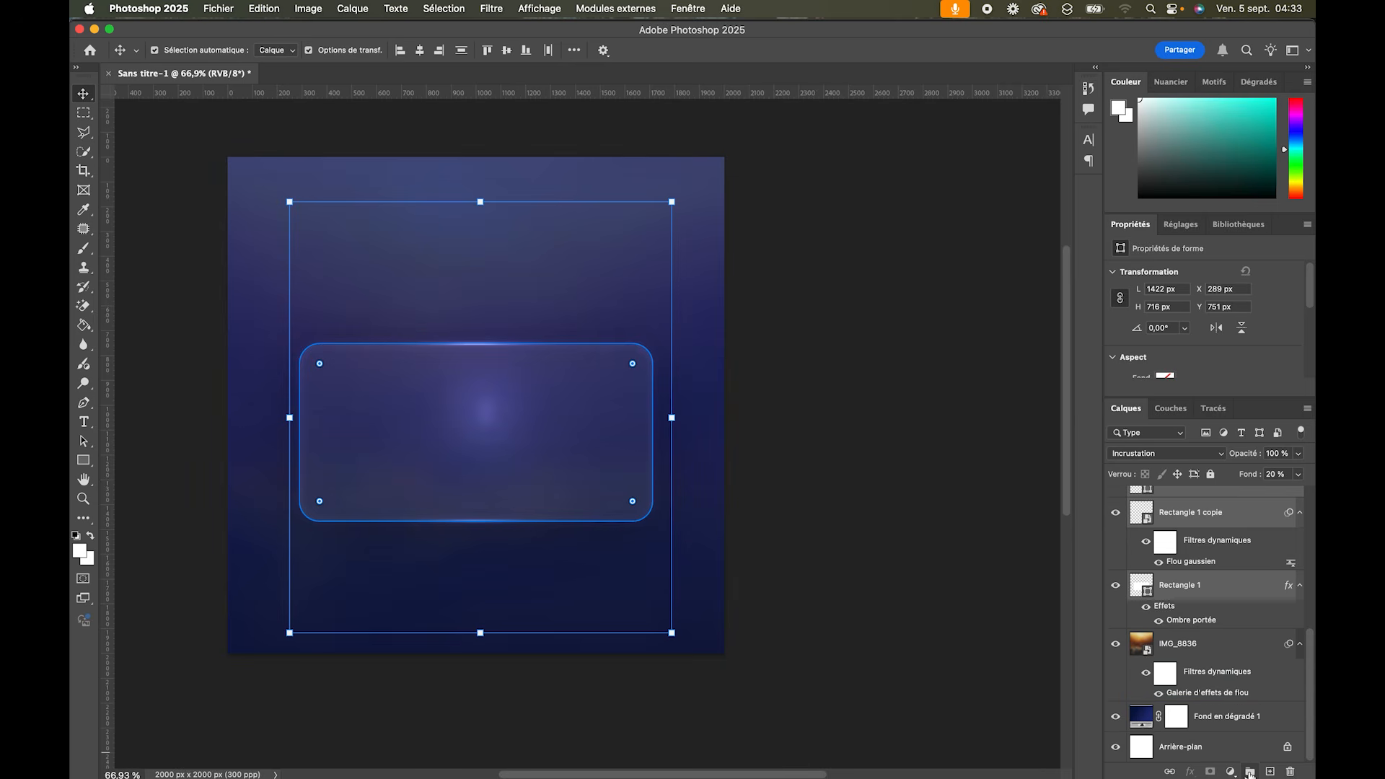
click(1250, 772)
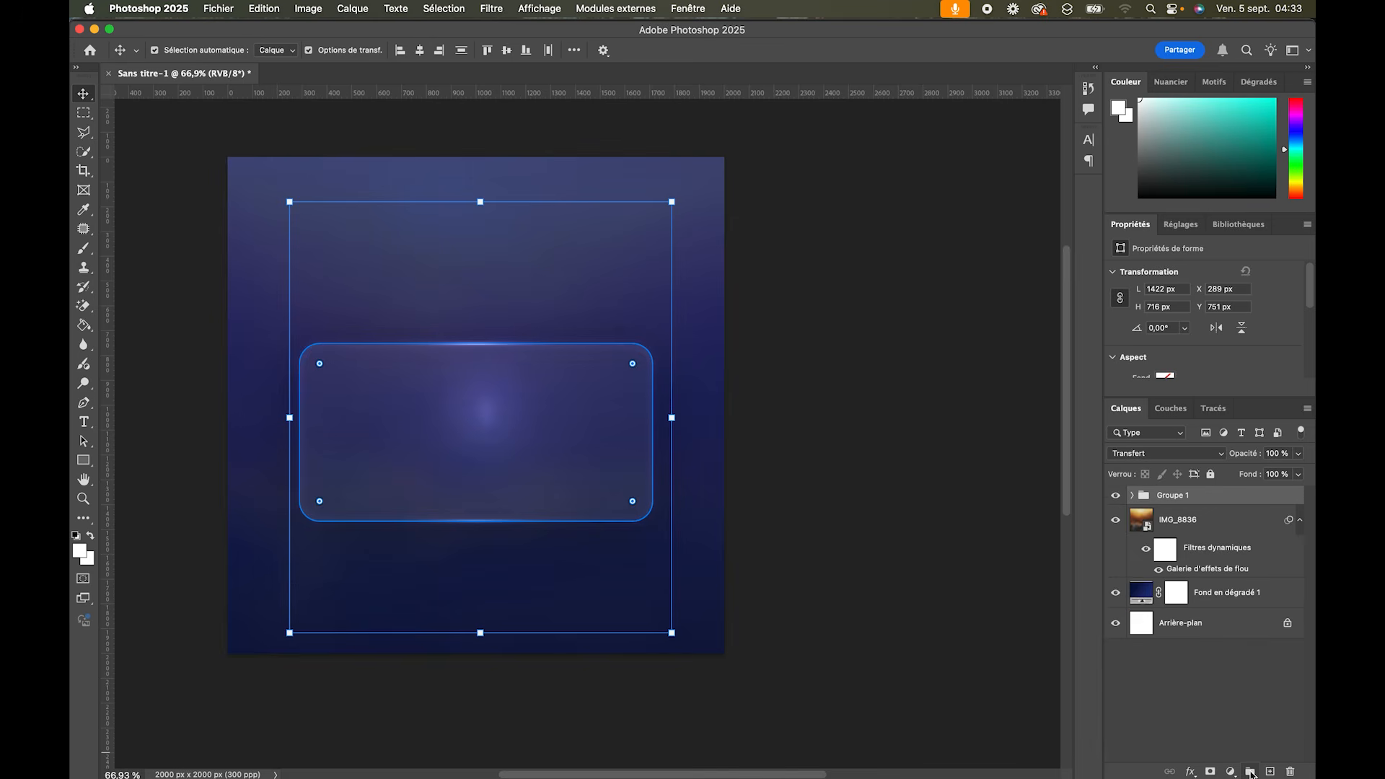
Step: Hide and show Groupe 1 to check the complete glass panel against the blurred background
click(1116, 496)
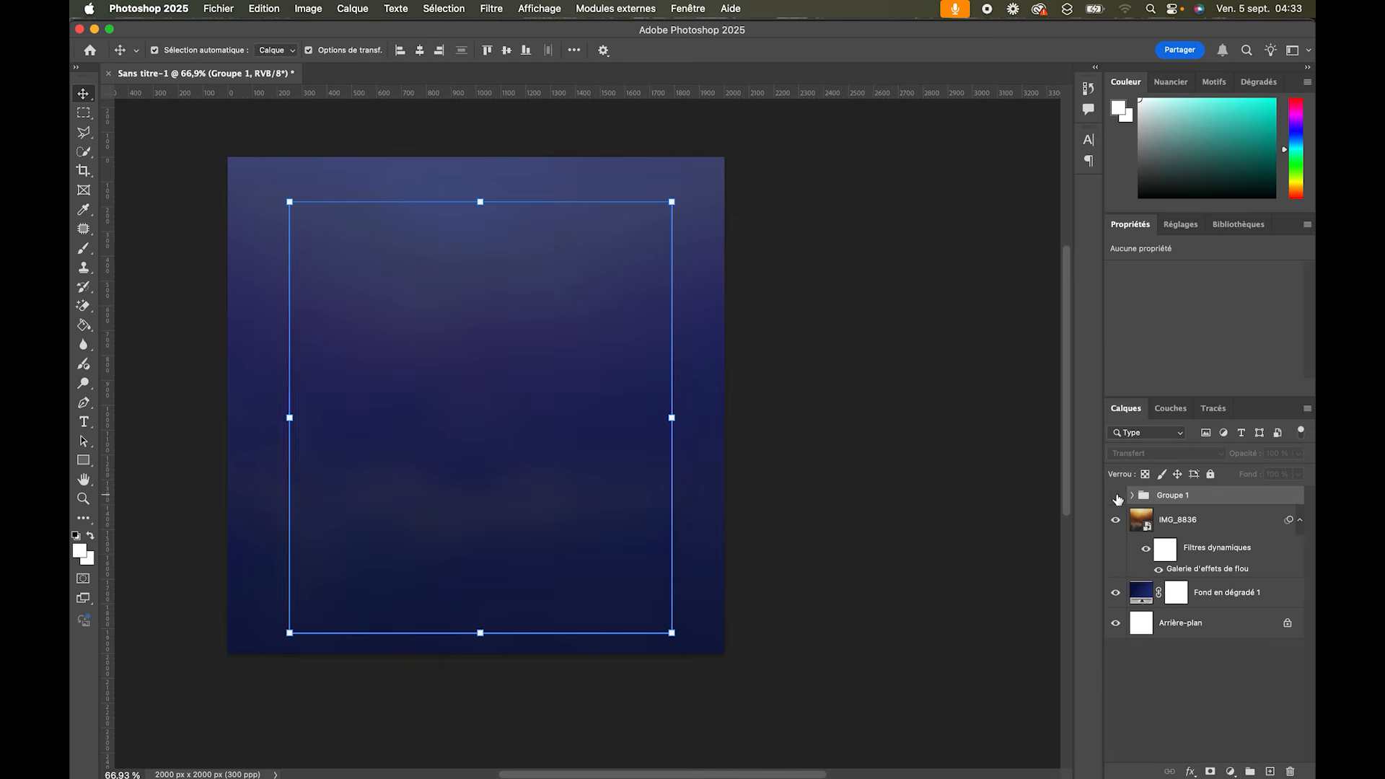
click(1116, 496)
click(1116, 496)
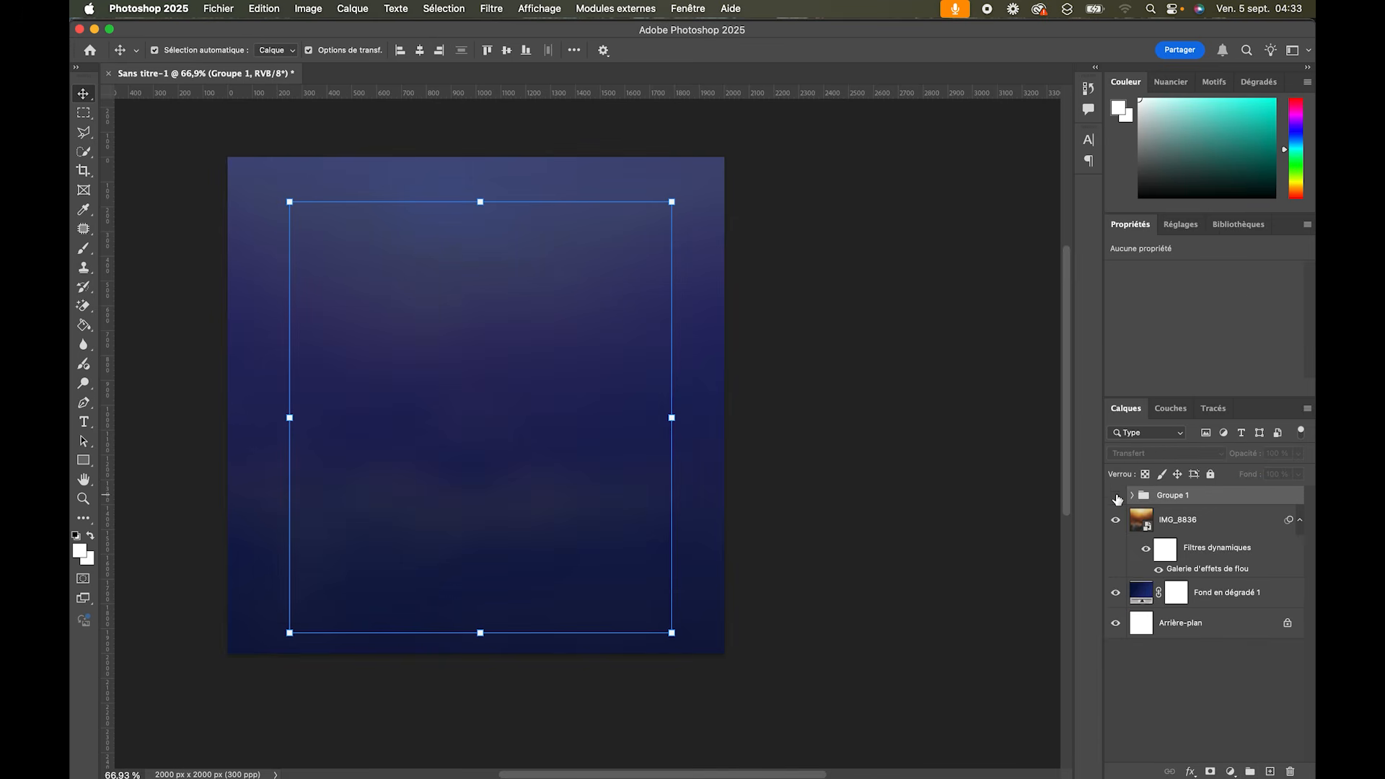
click(1116, 496)
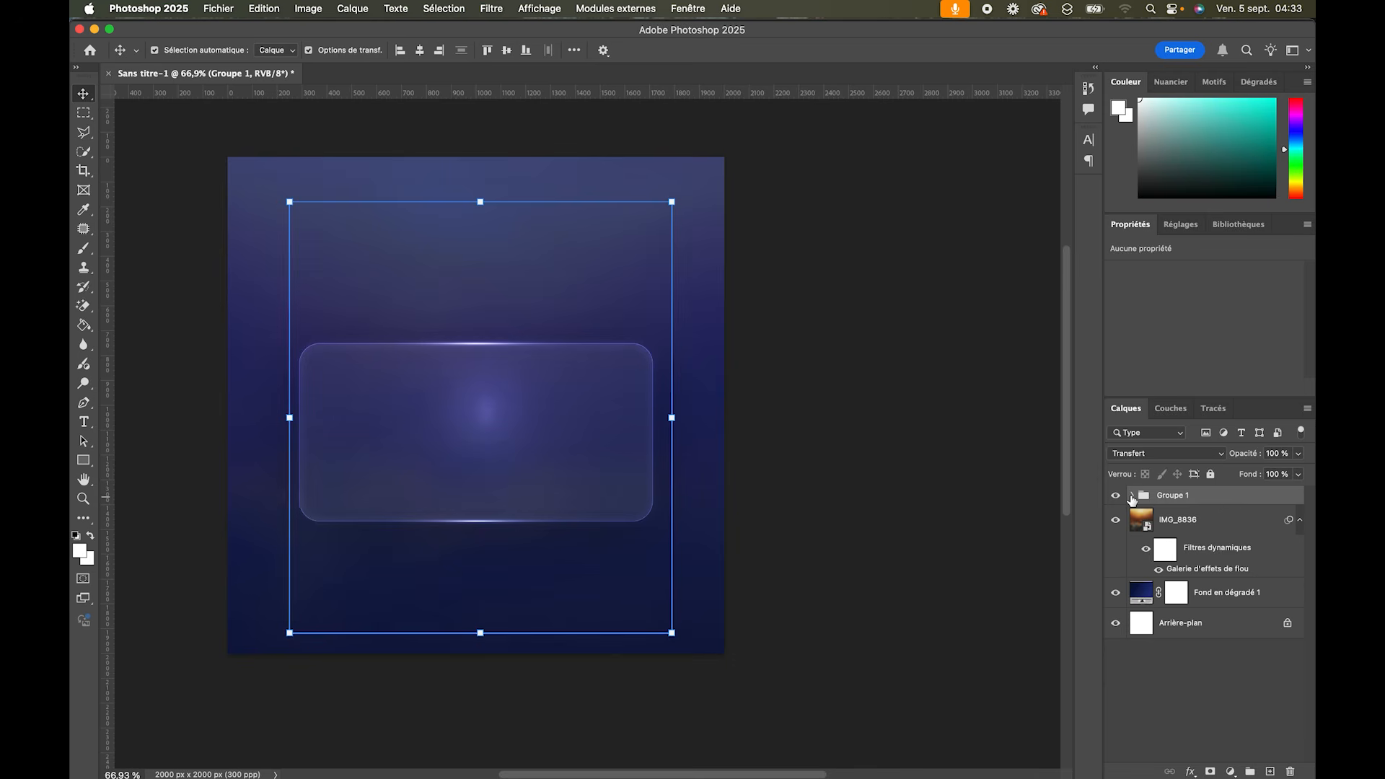
Step: Link all layers inside Groupe 1, from Calque 1 copie 8 down to Rectangle 1
click(1132, 496)
click(1226, 525)
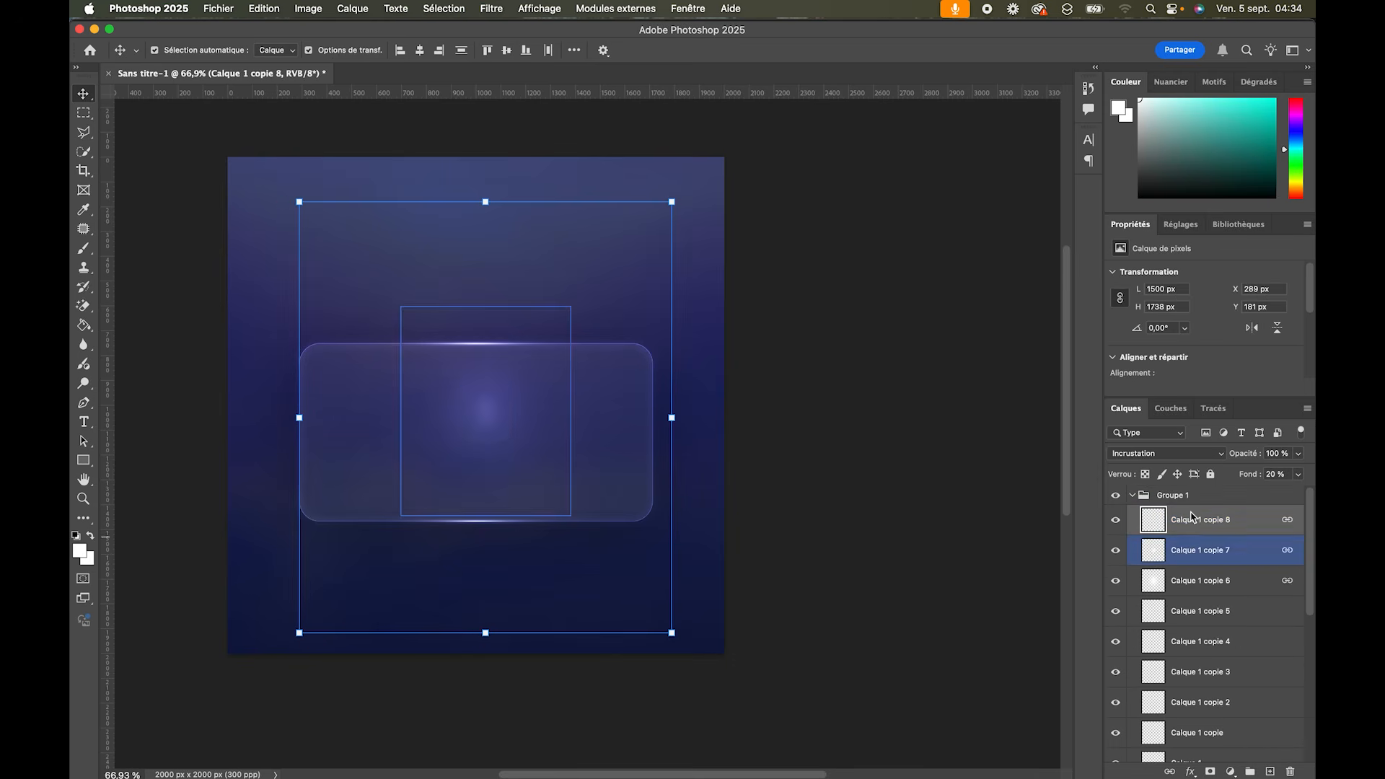
scroll(1233, 548, down, 3)
scroll(1239, 559, down, 4)
click(1252, 597)
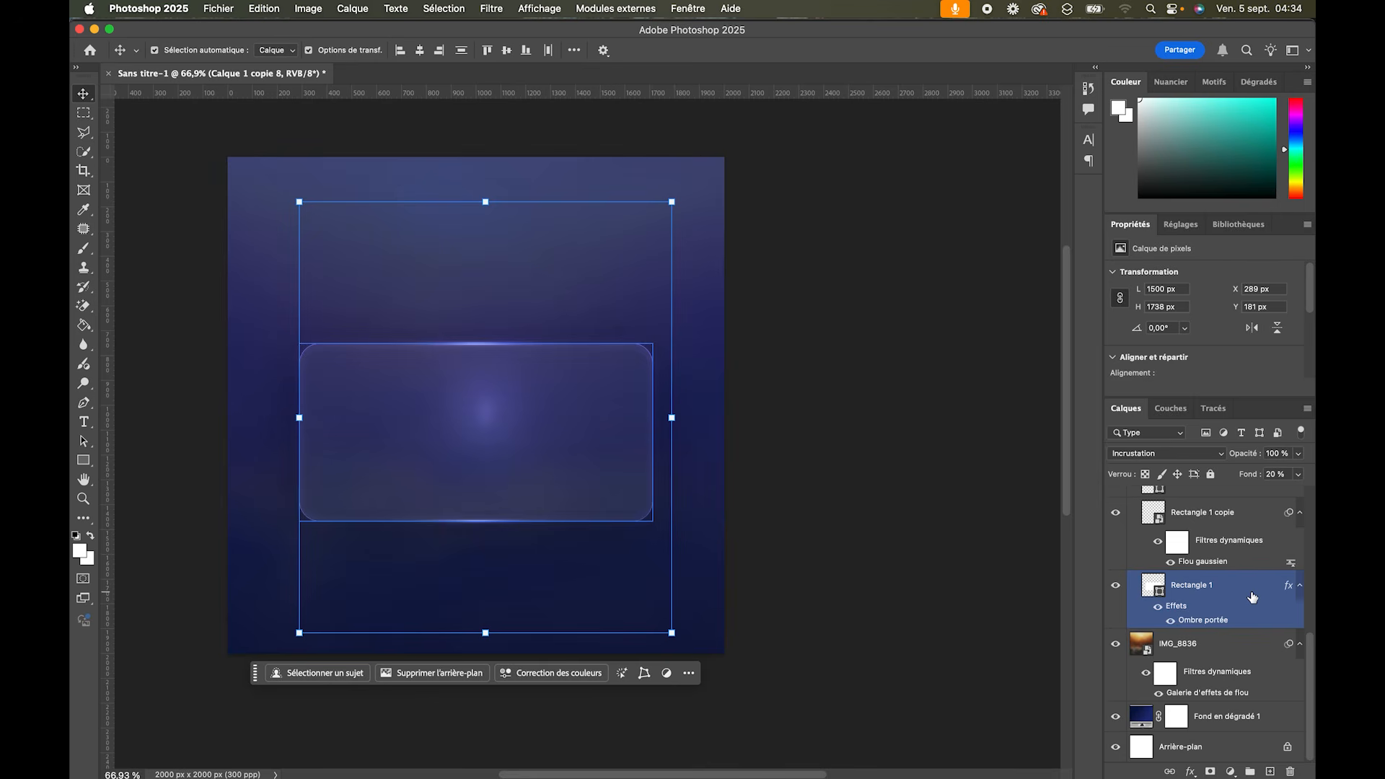
shift+click(1252, 597)
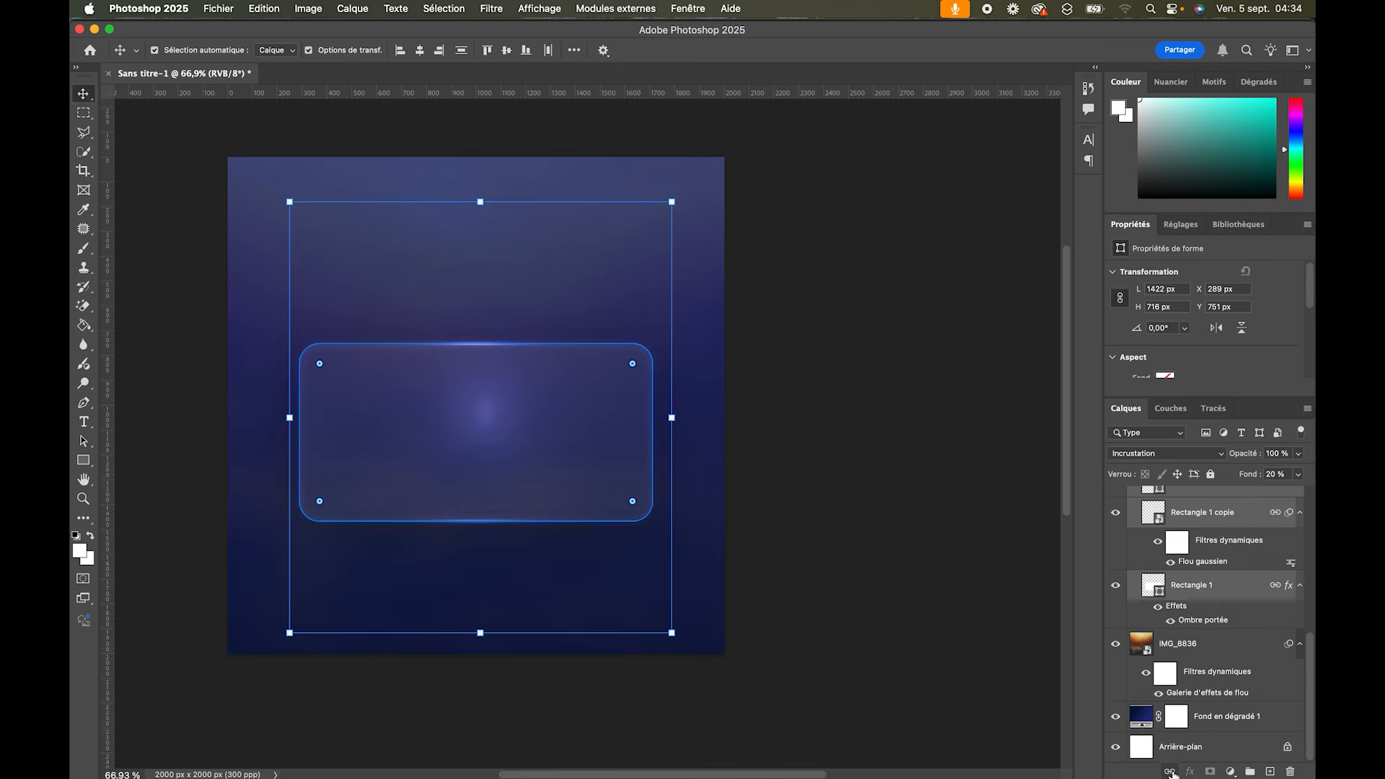
Step: Move the linked glass panel and its glows slightly up and to the right on the canvas
click(865, 574)
drag(474, 408, 476, 376)
click(851, 372)
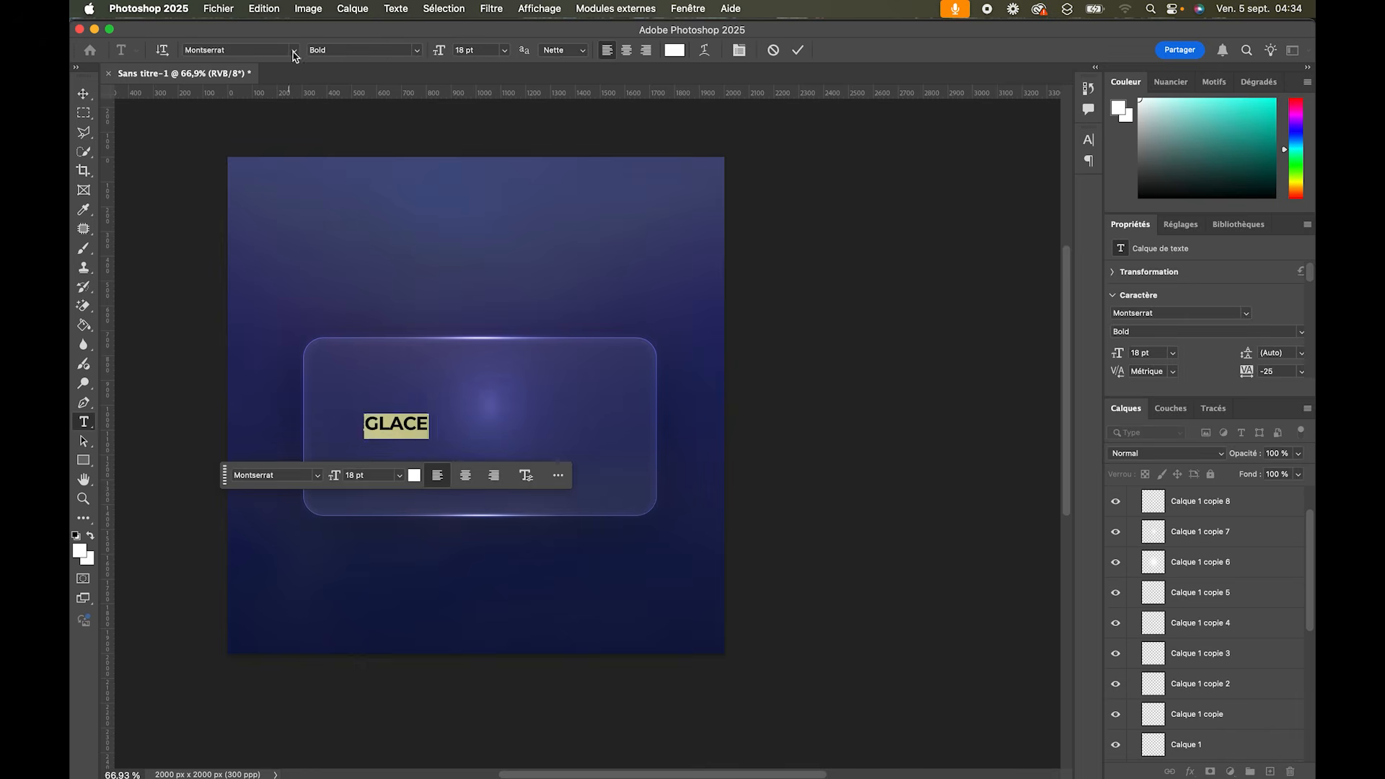
Step: Format the GLACE text in the Glacier font at 69 pt with tracking 0
click(293, 50)
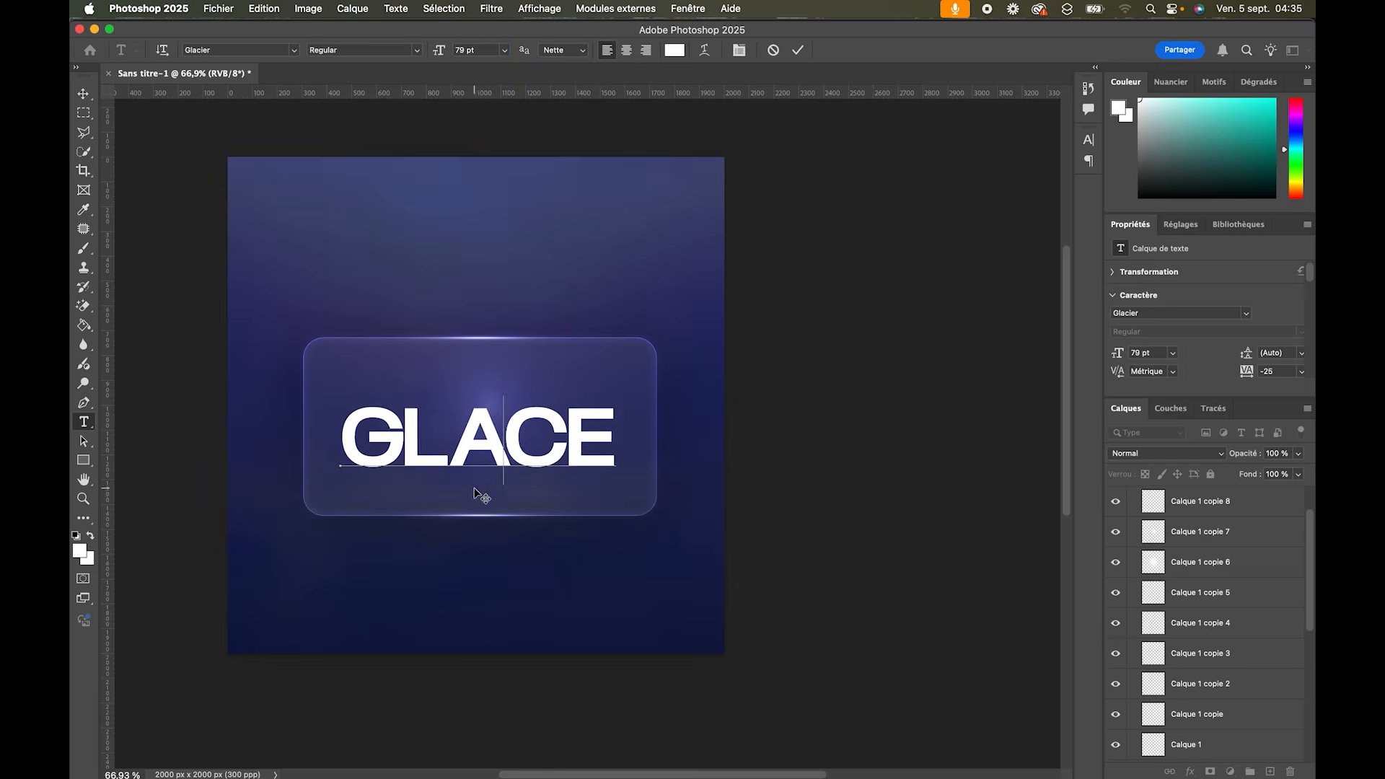
key(super+a)
key(super+t)
drag(440, 51, 433, 51)
Step: Add the text EFFET above GLACE in Glacier at 24 pt with 620 tracking
click(448, 384)
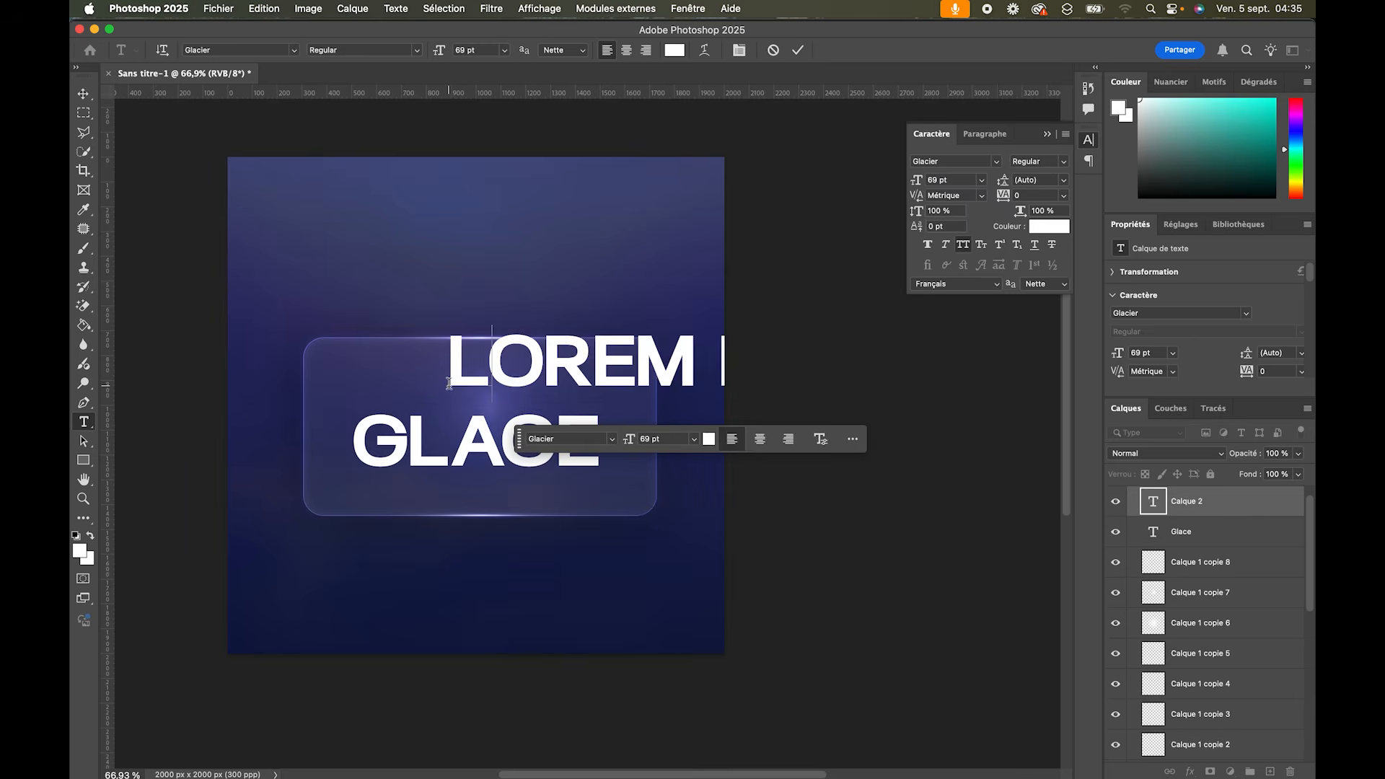
text(EFFET)
key(super+a)
drag(1003, 194, 1060, 195)
click(871, 479)
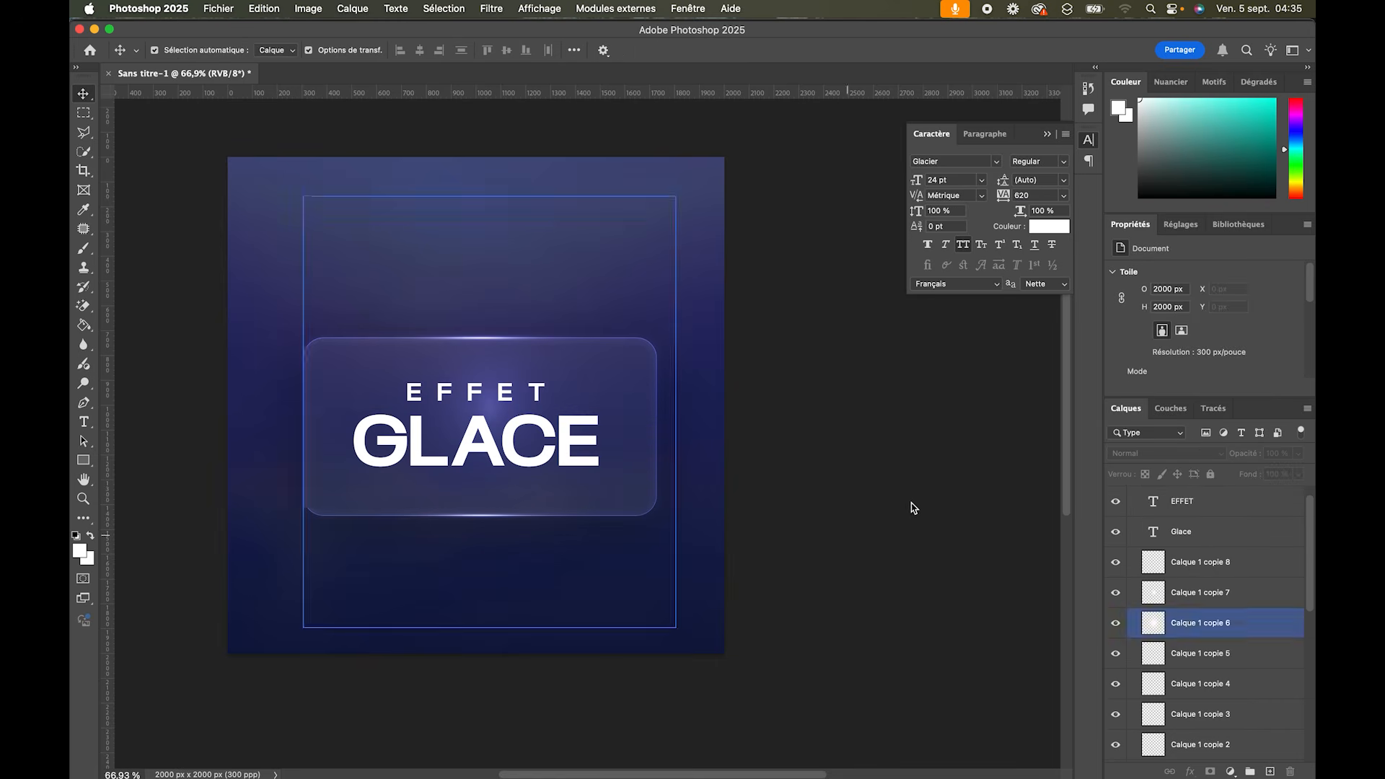
Step: Move the GLACE text slightly up, closer to the EFFET line
click(542, 448)
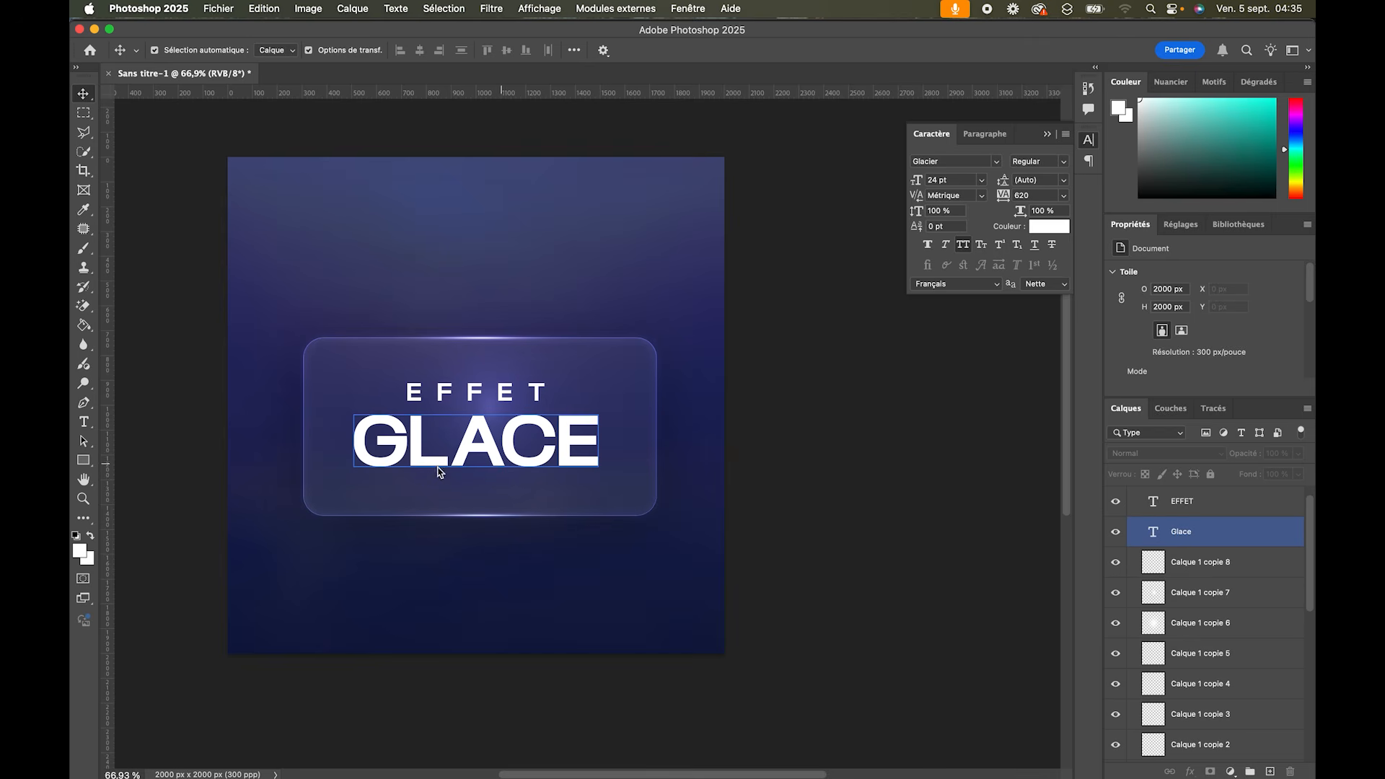
click(890, 544)
click(549, 457)
drag(550, 458, 550, 452)
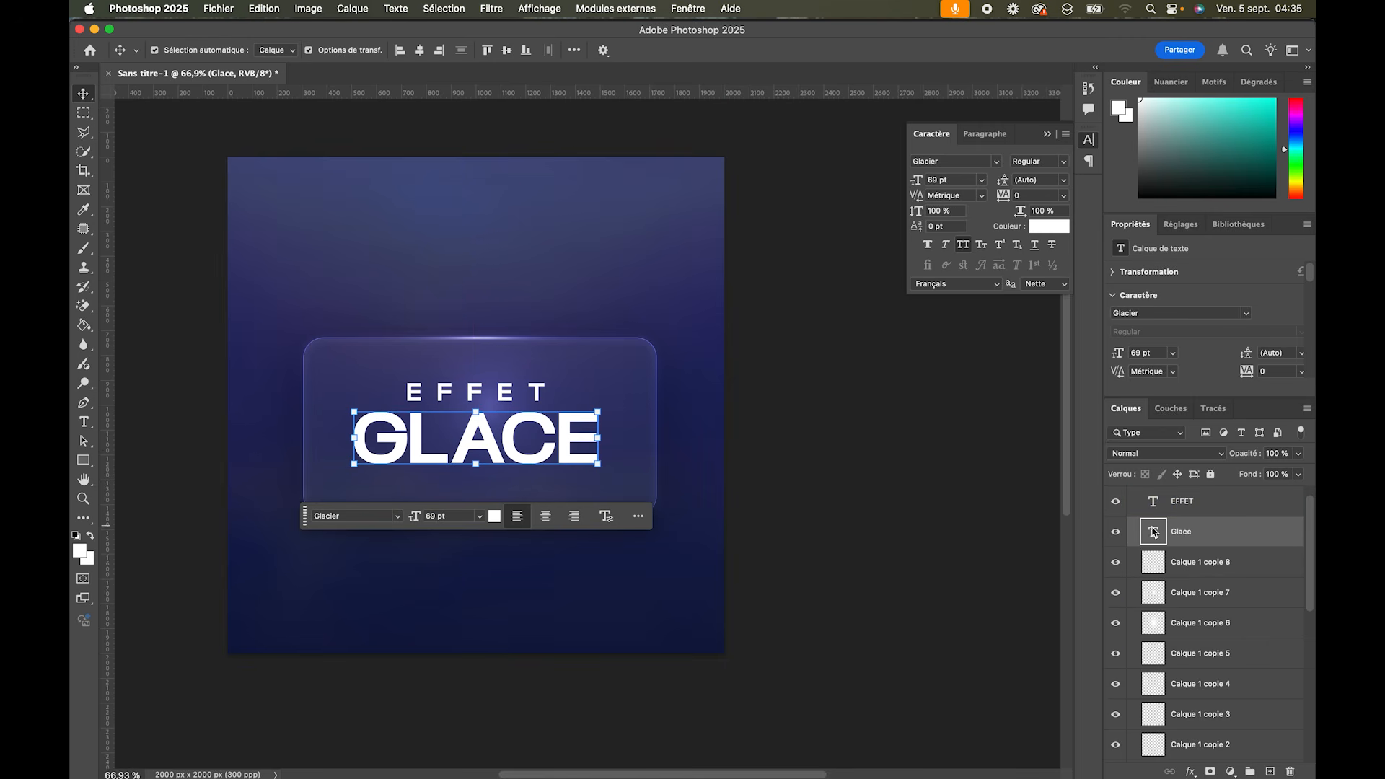
Step: Add a gradient overlay to the Glace text layer and set its gradient's starting stop to #5d5fa7, sampled from the panel's central glow
double_click(1263, 538)
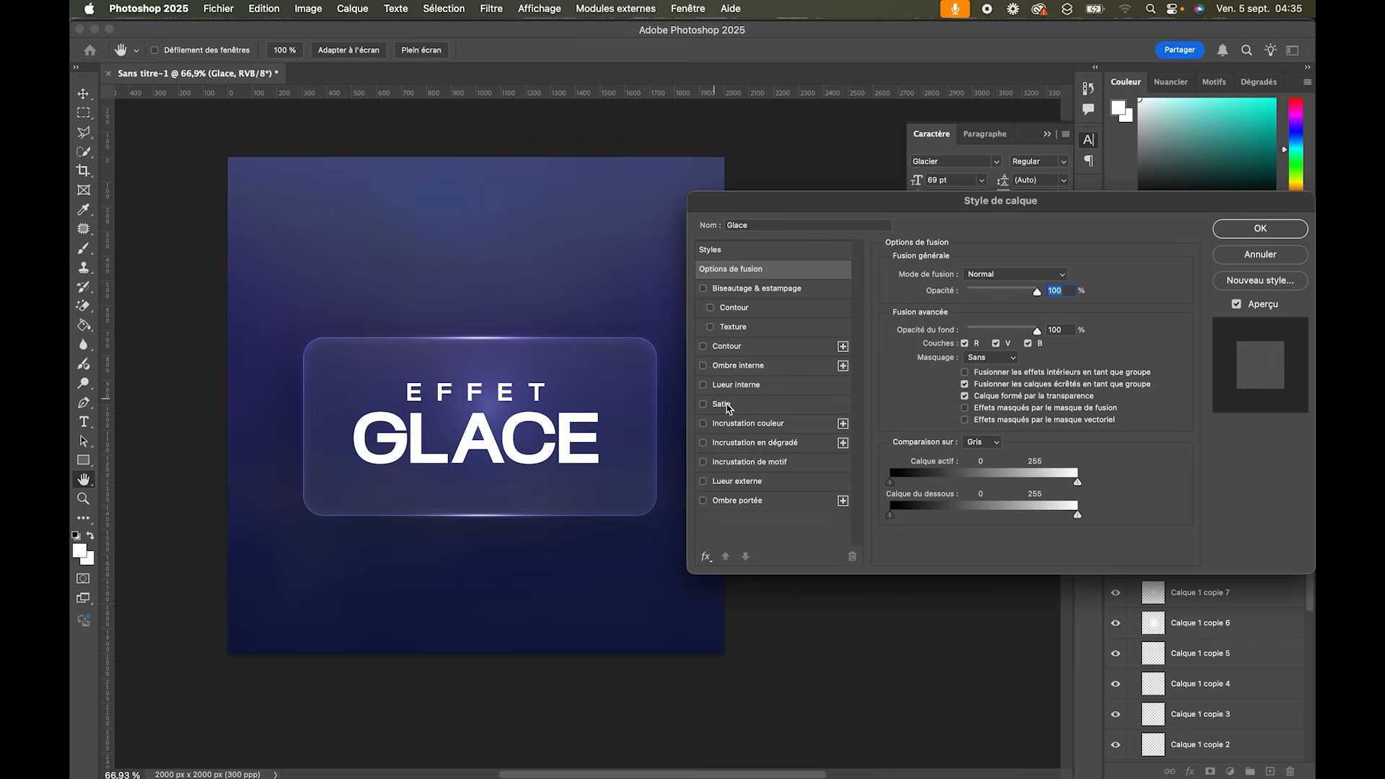
click(781, 445)
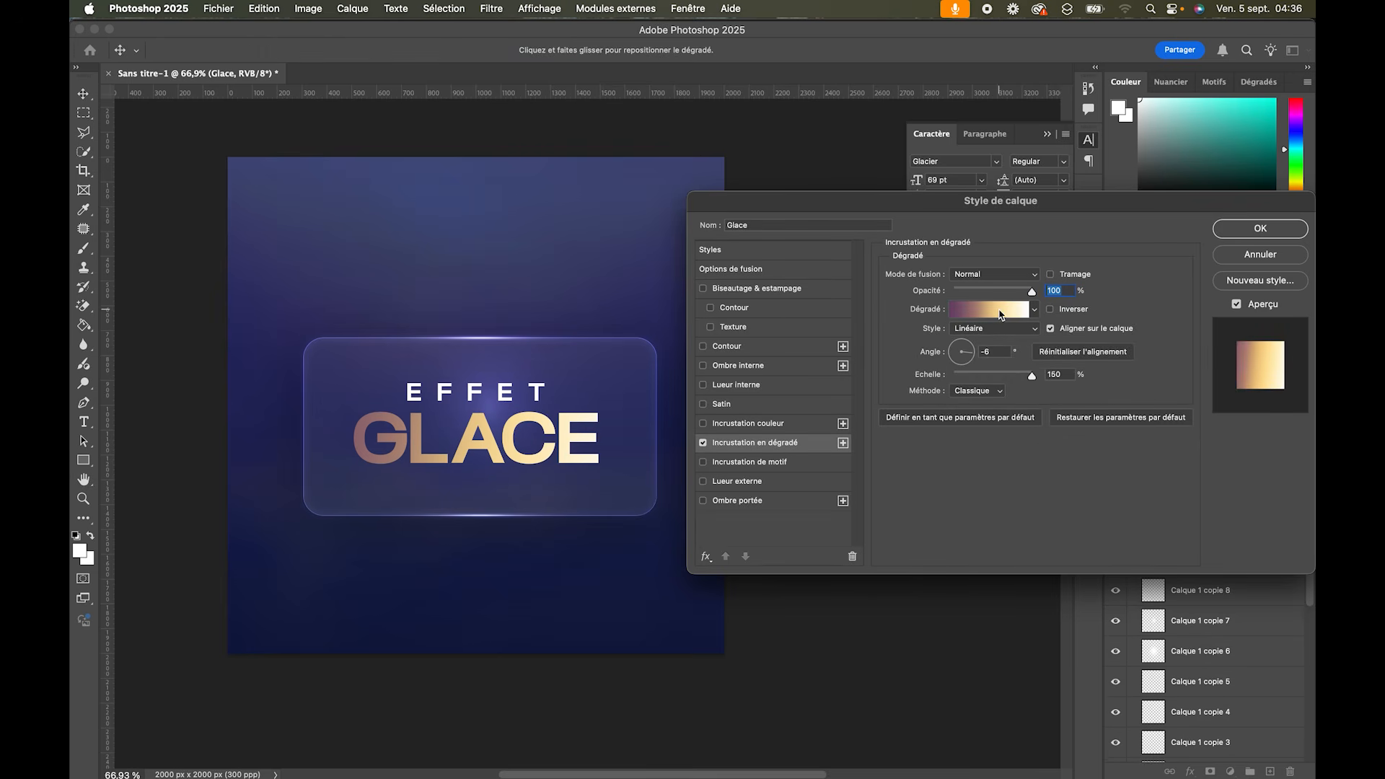
click(1001, 315)
click(912, 364)
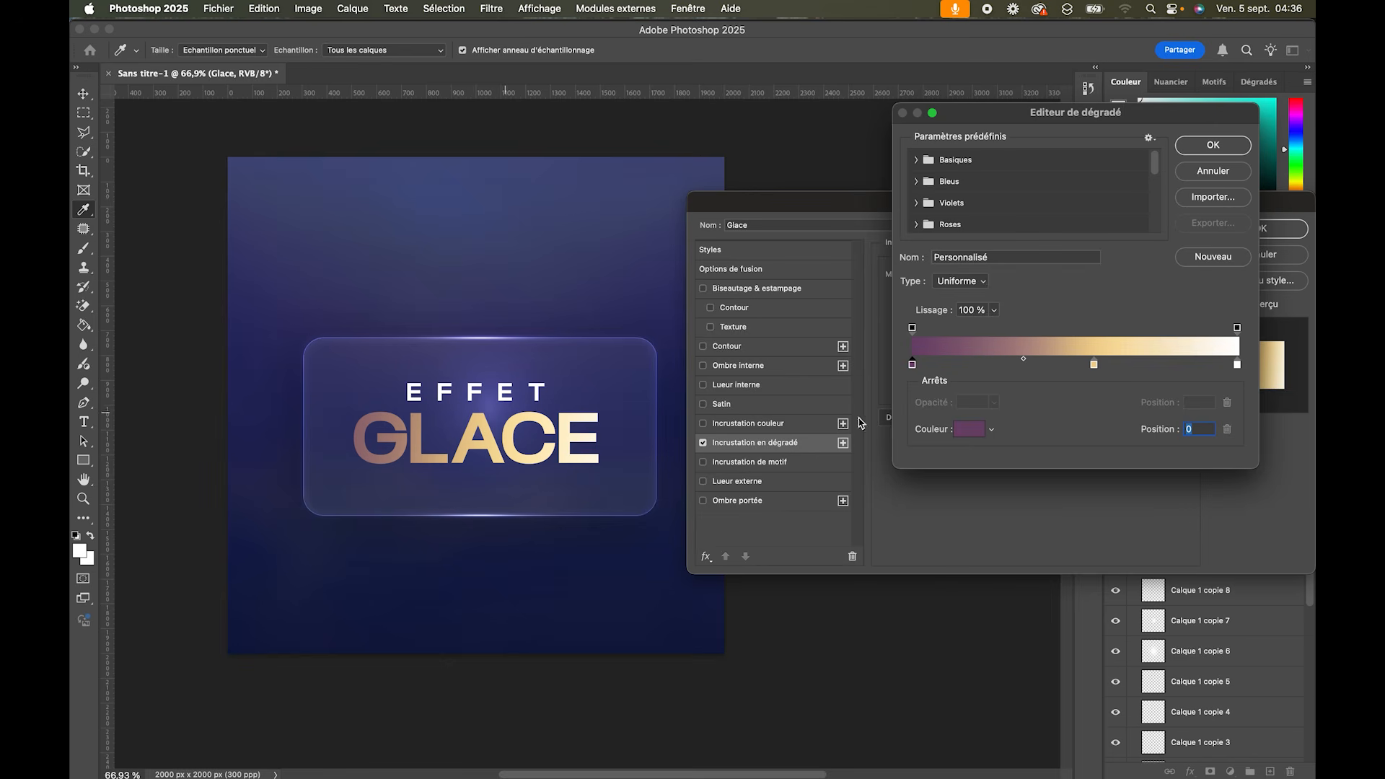
click(970, 429)
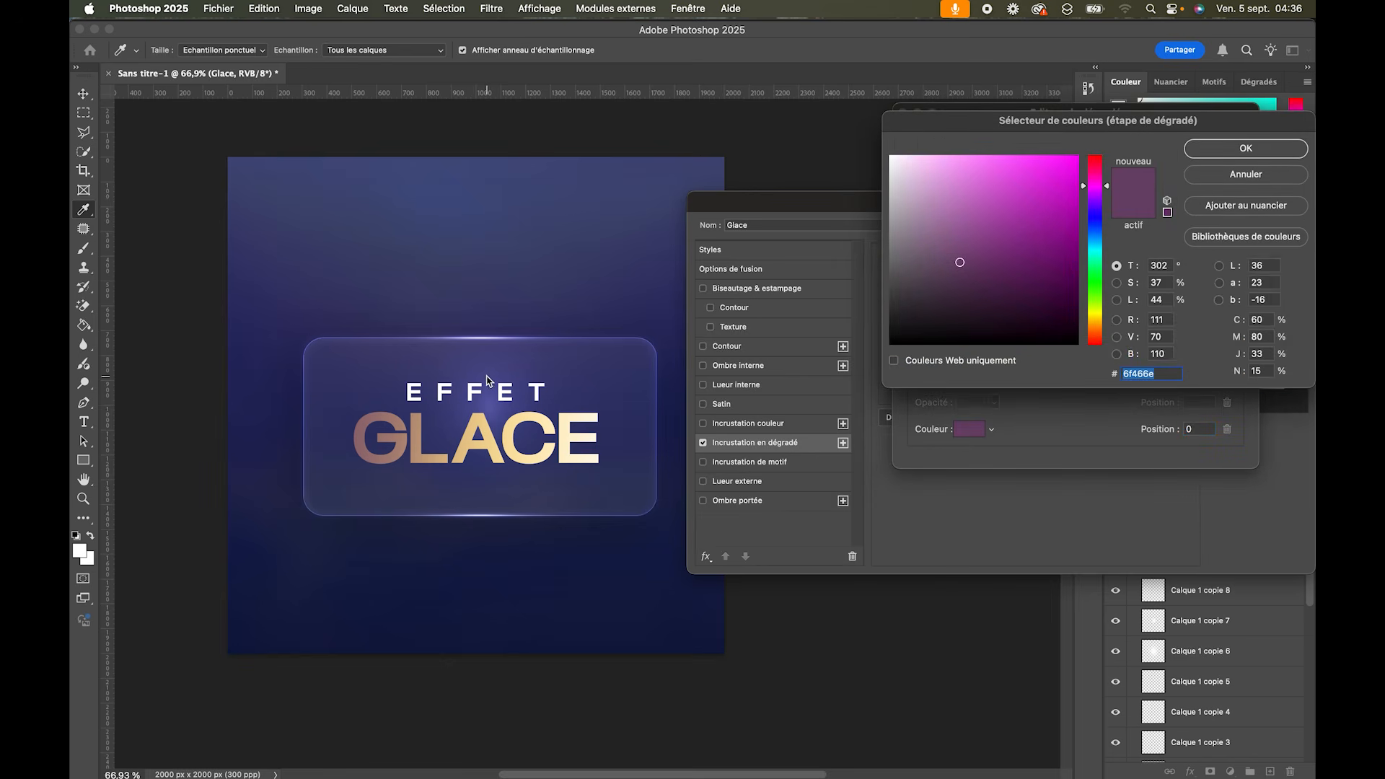
click(489, 408)
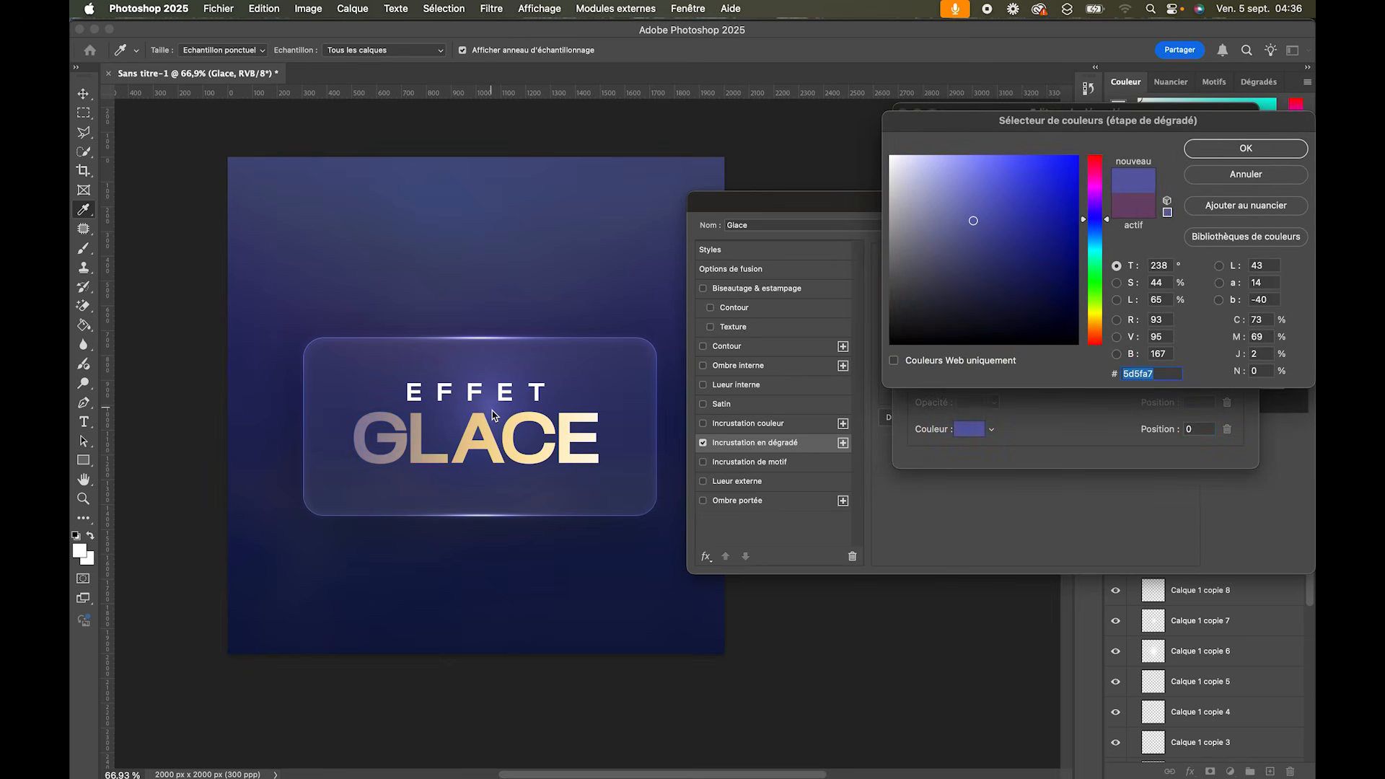
click(1289, 147)
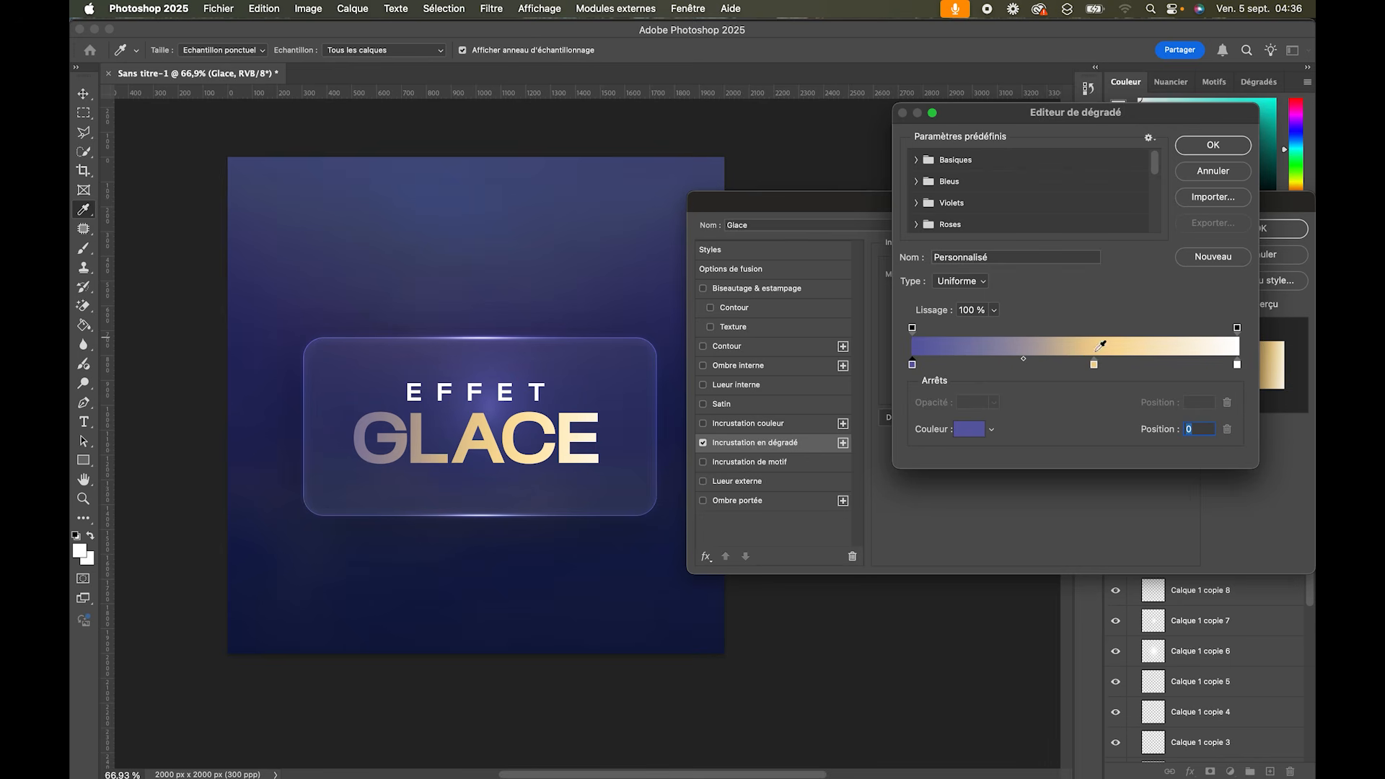
Step: Recolor the middle stop of the GLACE text's gradient to a light purple with hue 260°
click(1094, 364)
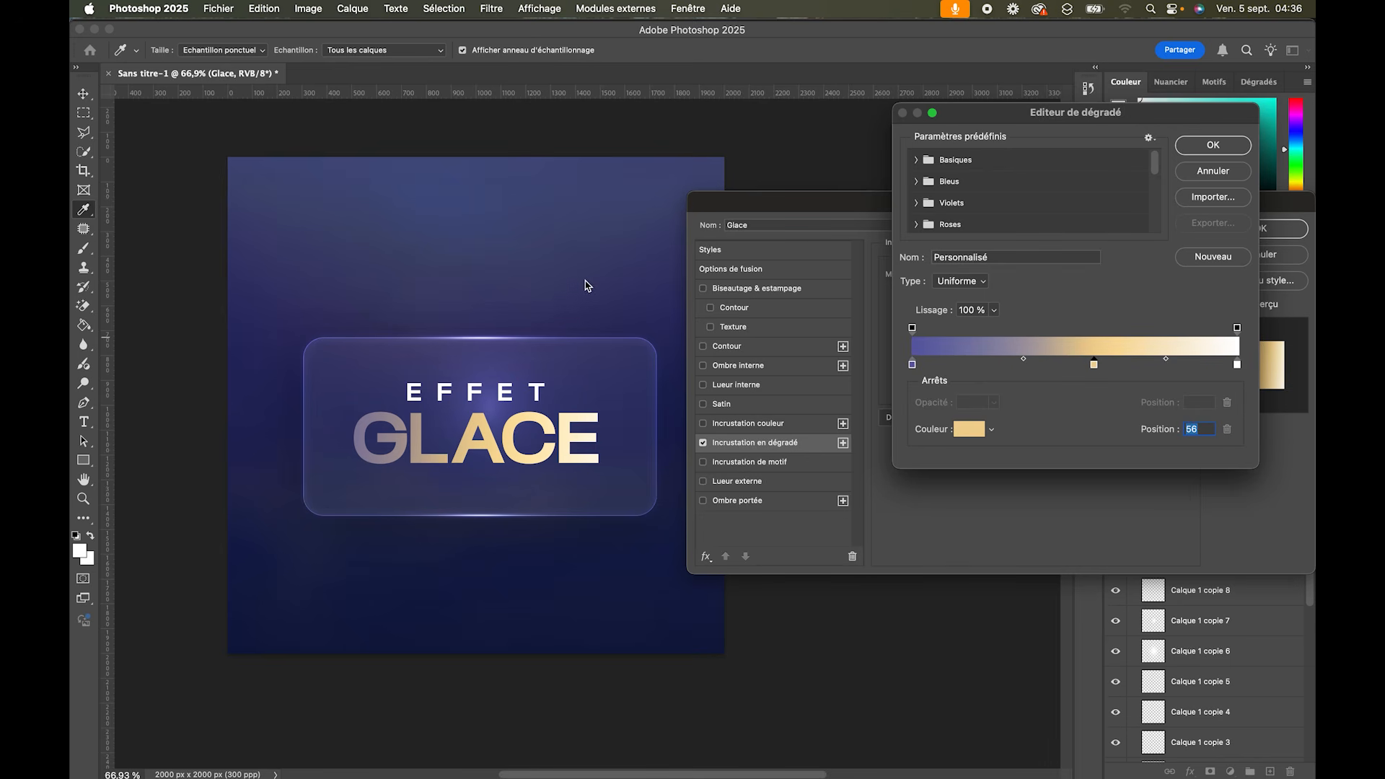
click(358, 274)
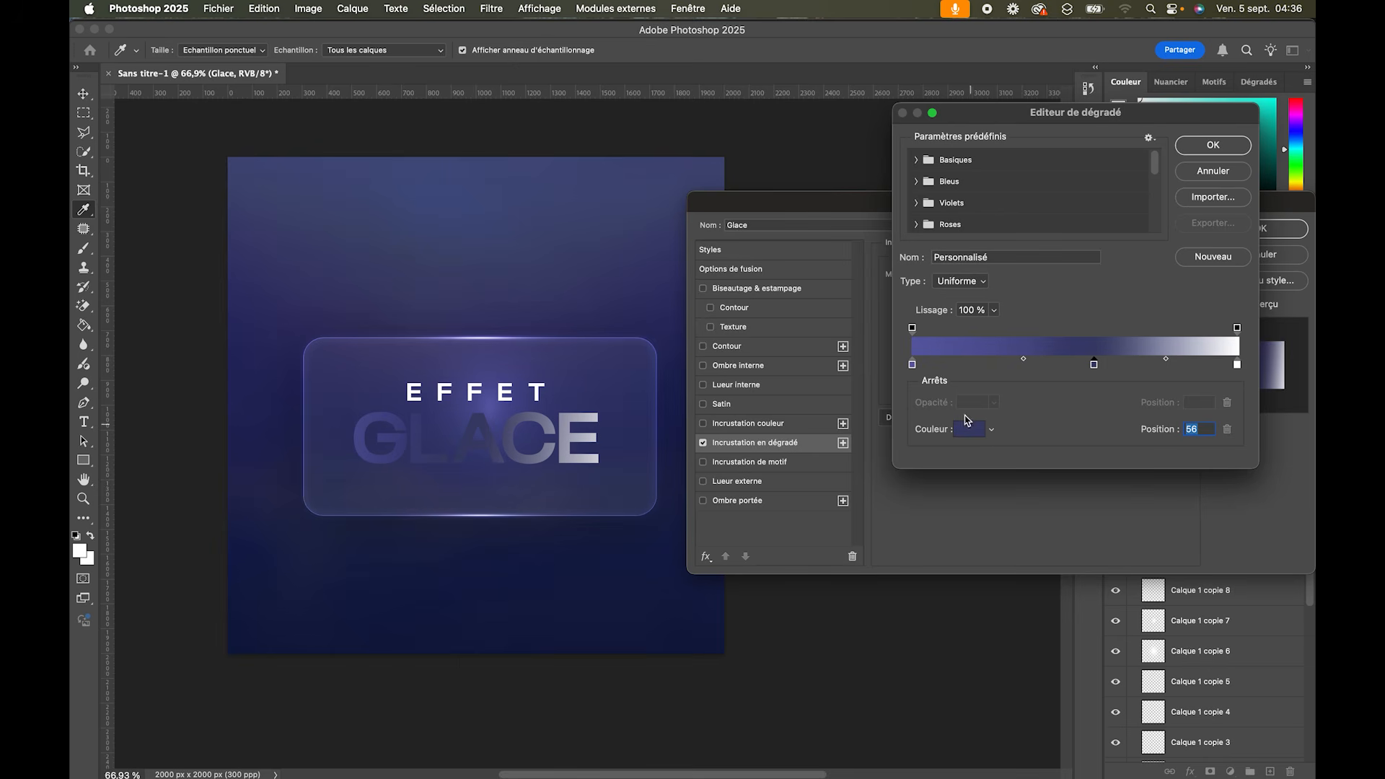
click(957, 425)
click(1095, 209)
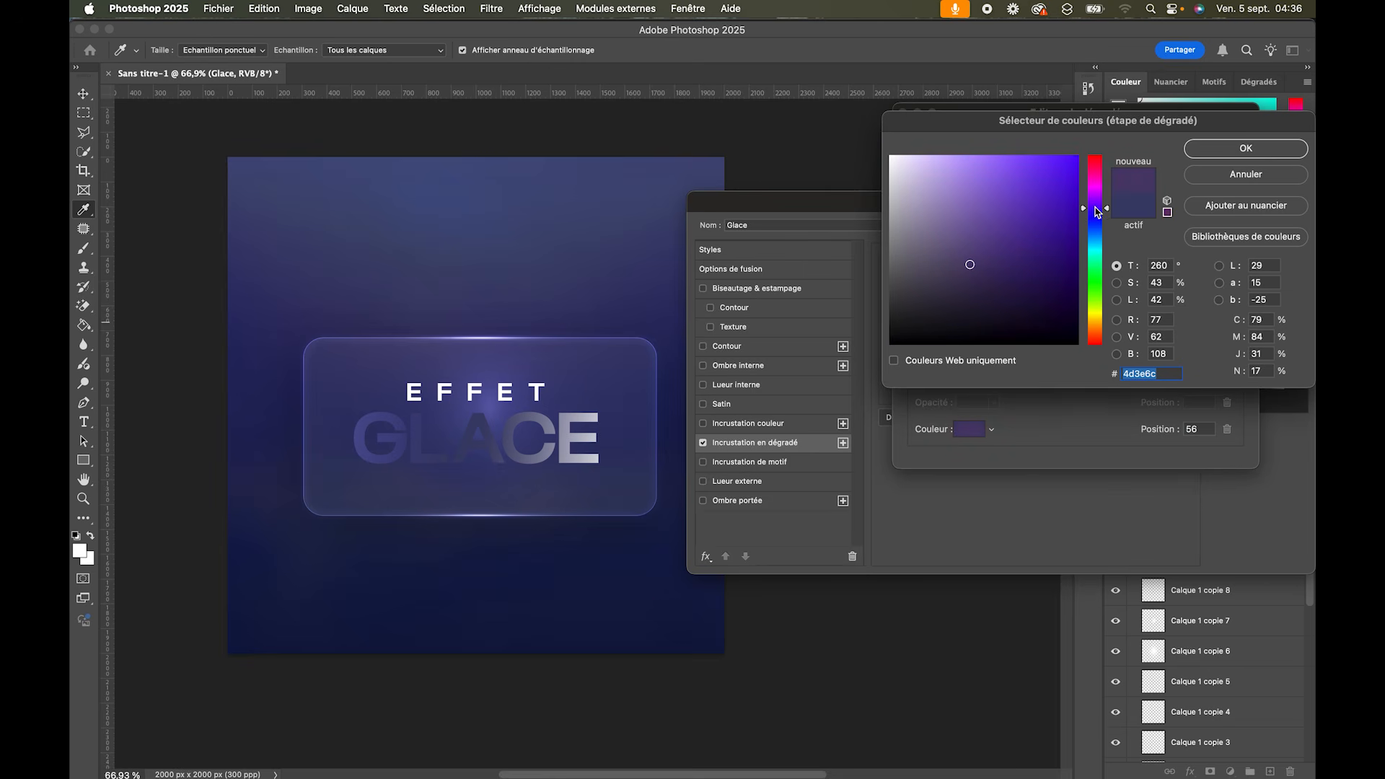
click(971, 200)
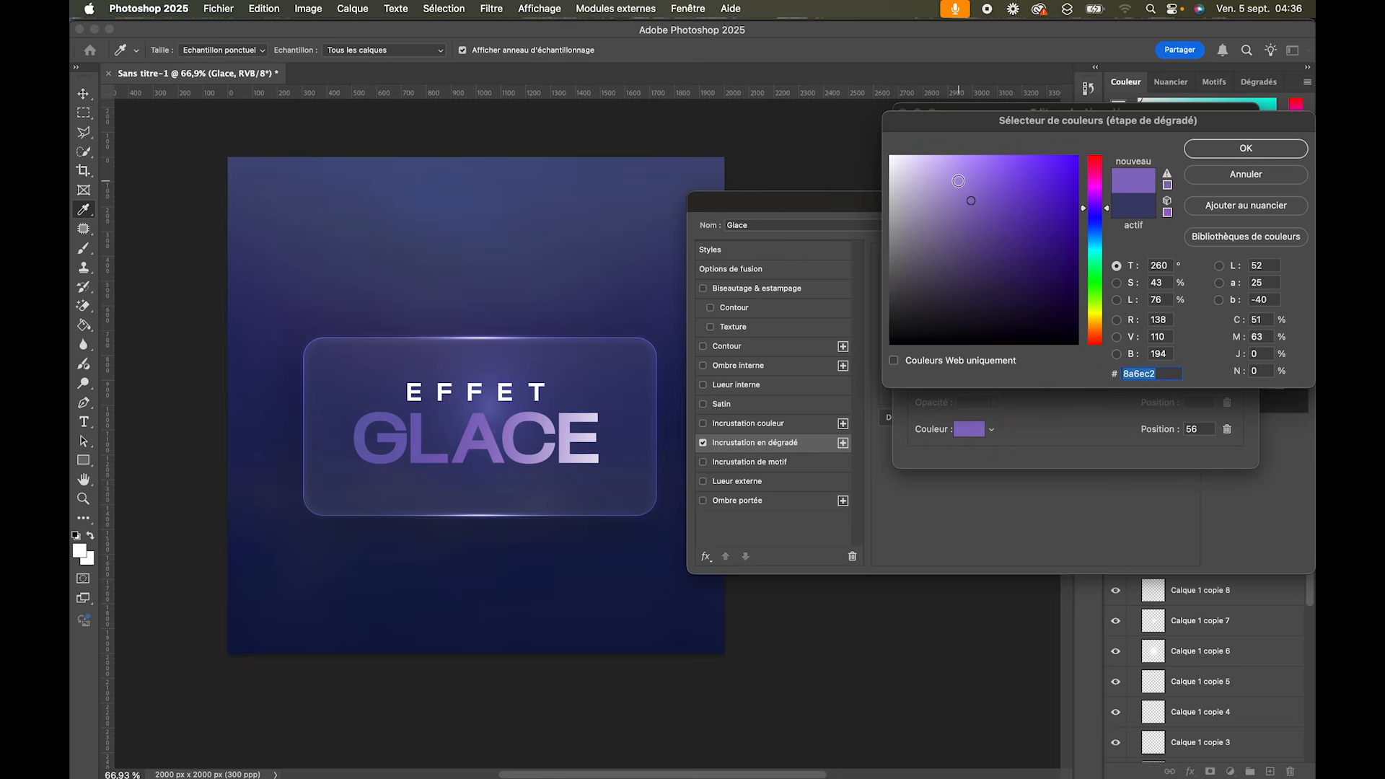
click(946, 184)
key(Return)
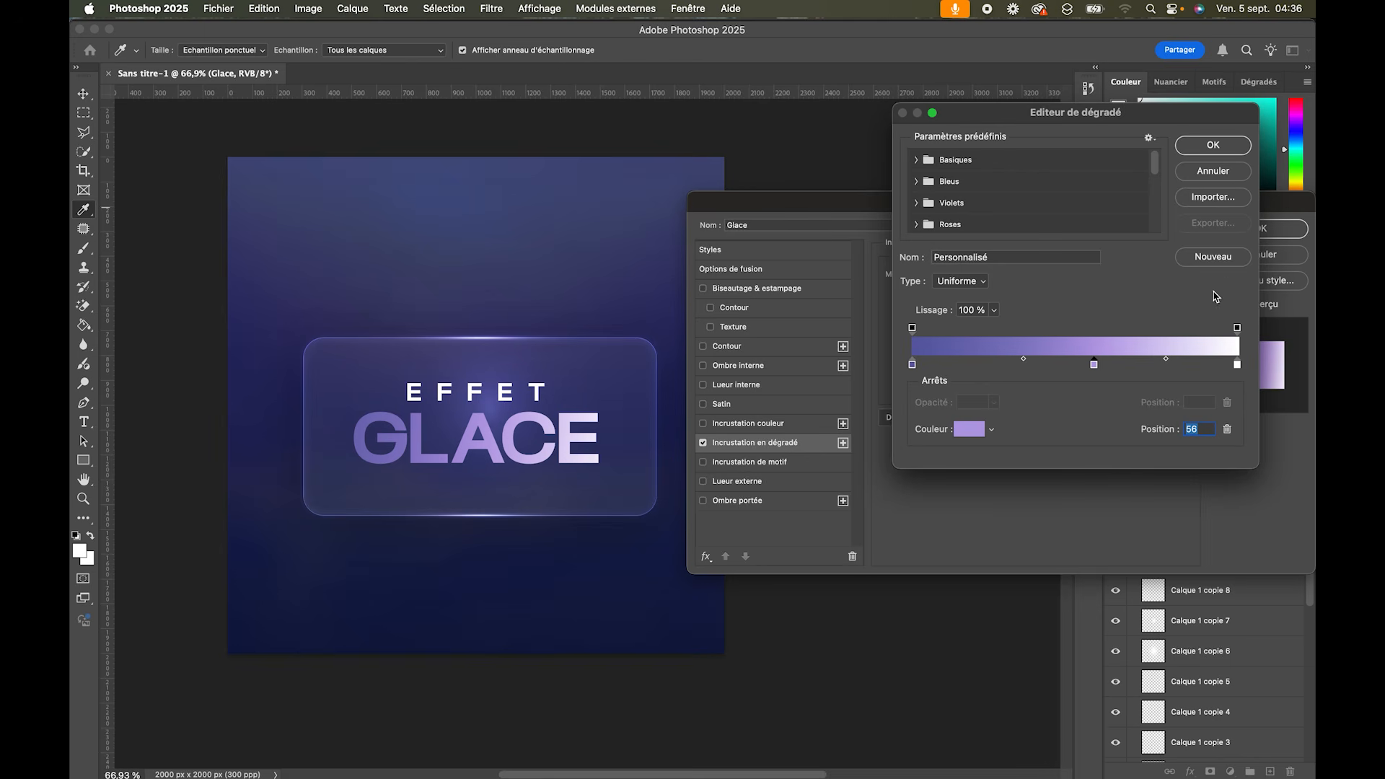
Step: Move the gradient's light purple middle stop to position 30, apply the layer style, and deselect the GLACE text
click(1237, 365)
drag(1094, 365, 1011, 364)
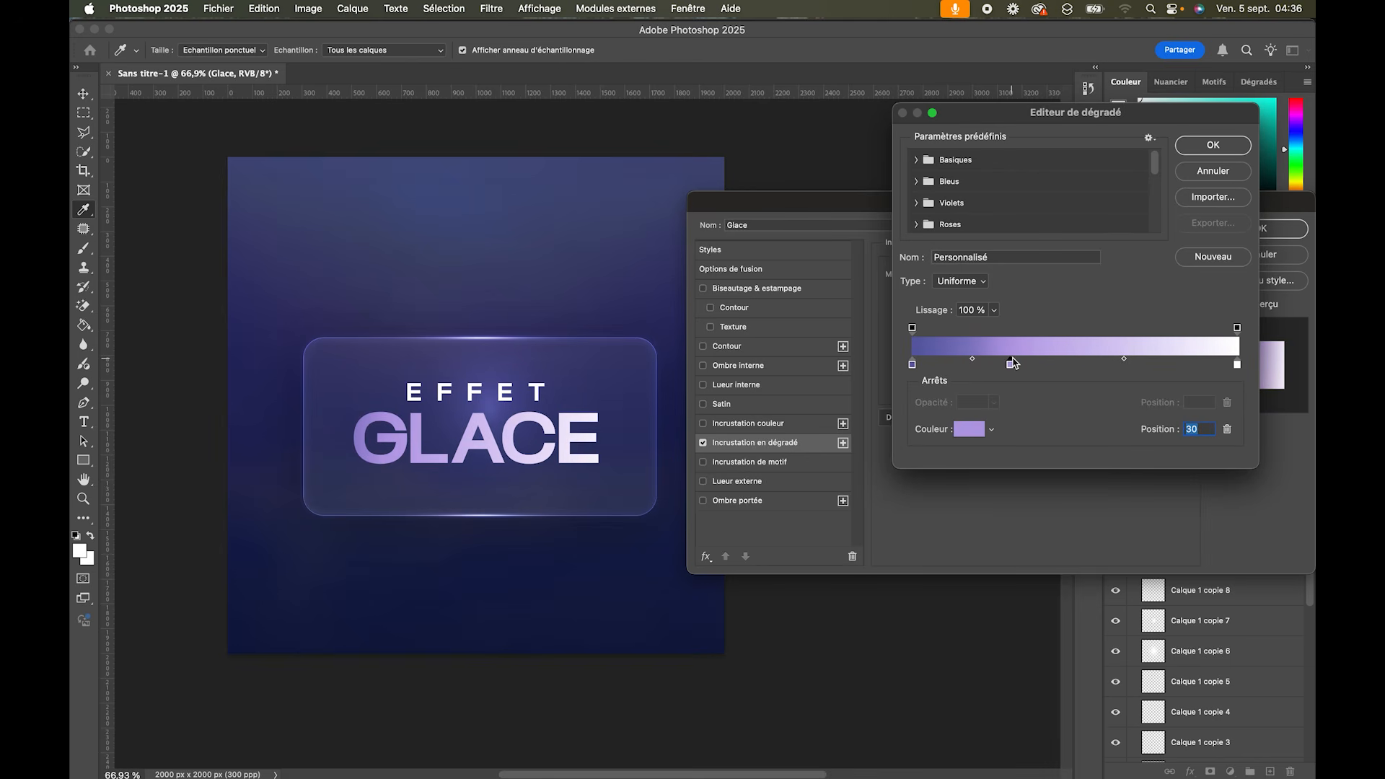
click(1210, 146)
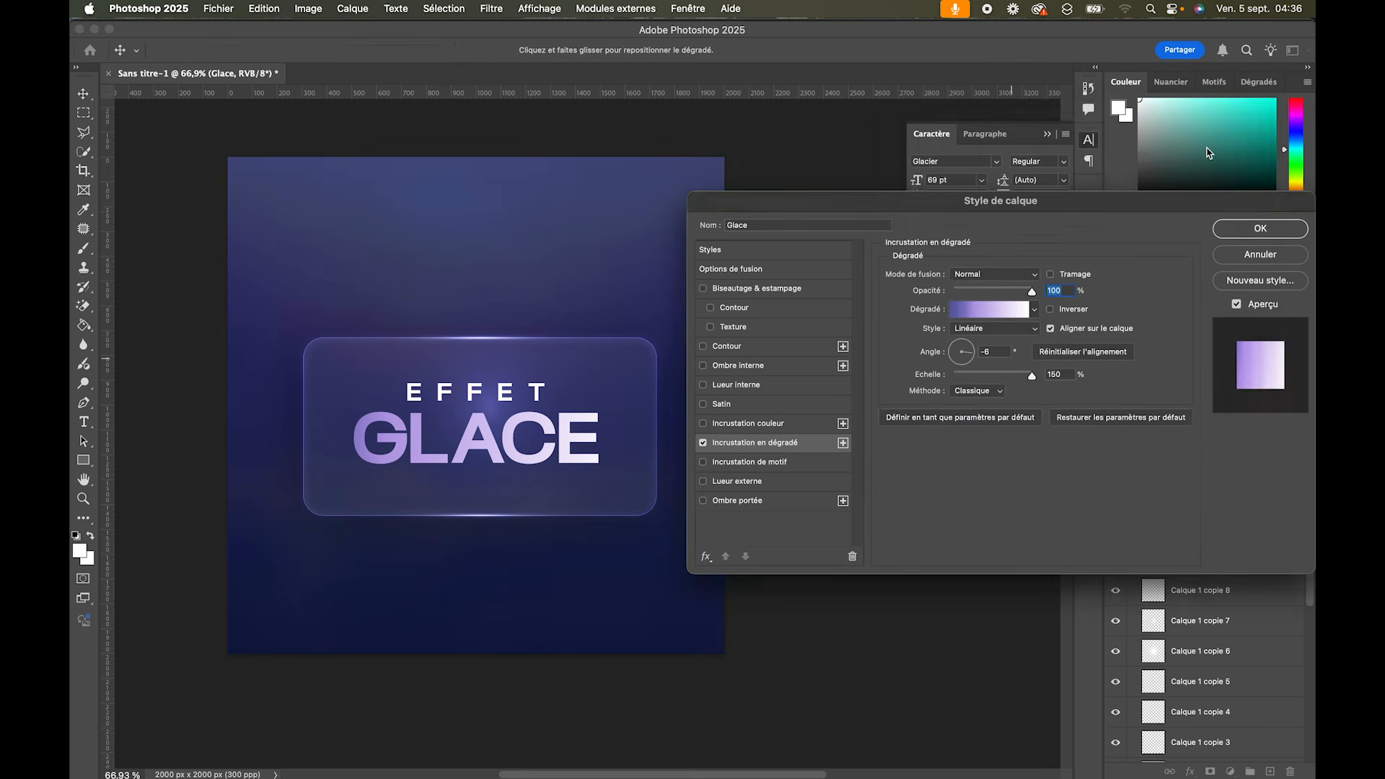
click(1255, 229)
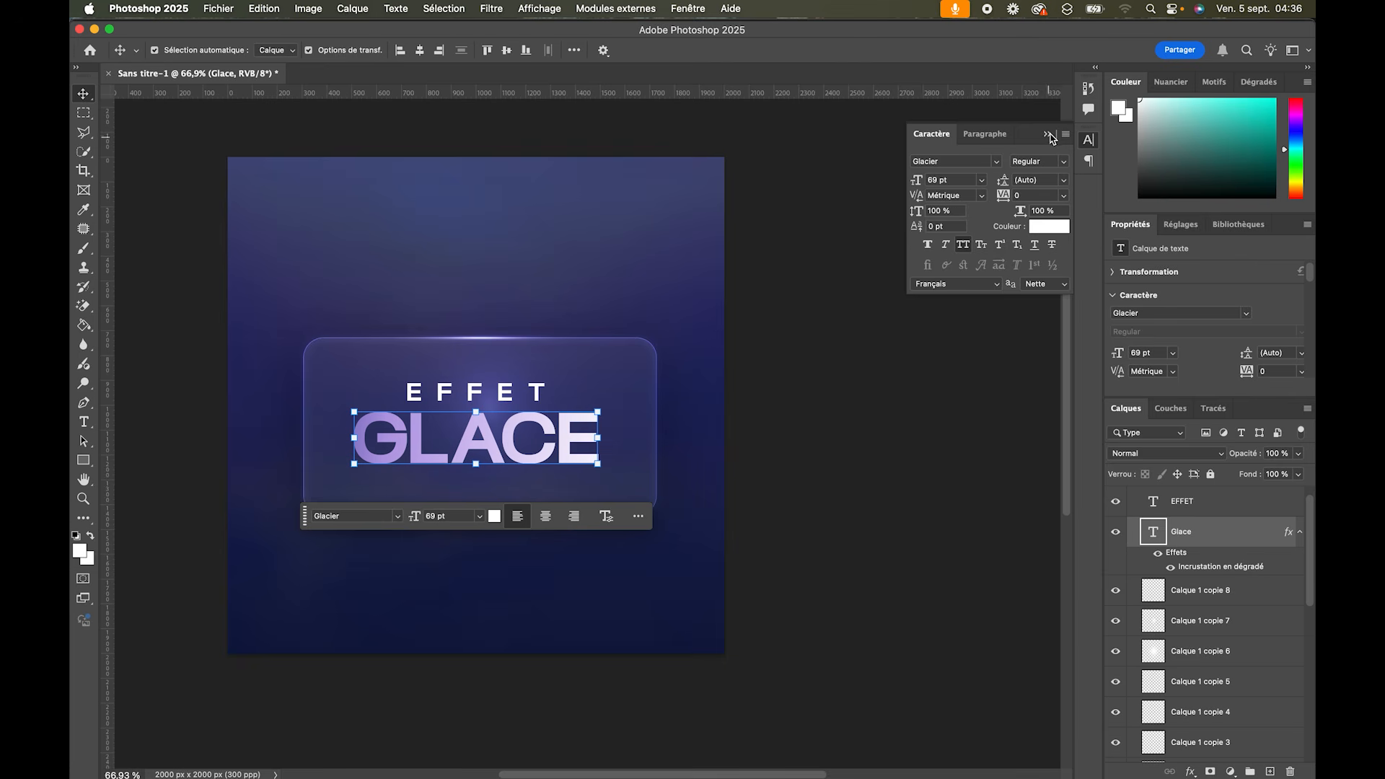
click(1047, 135)
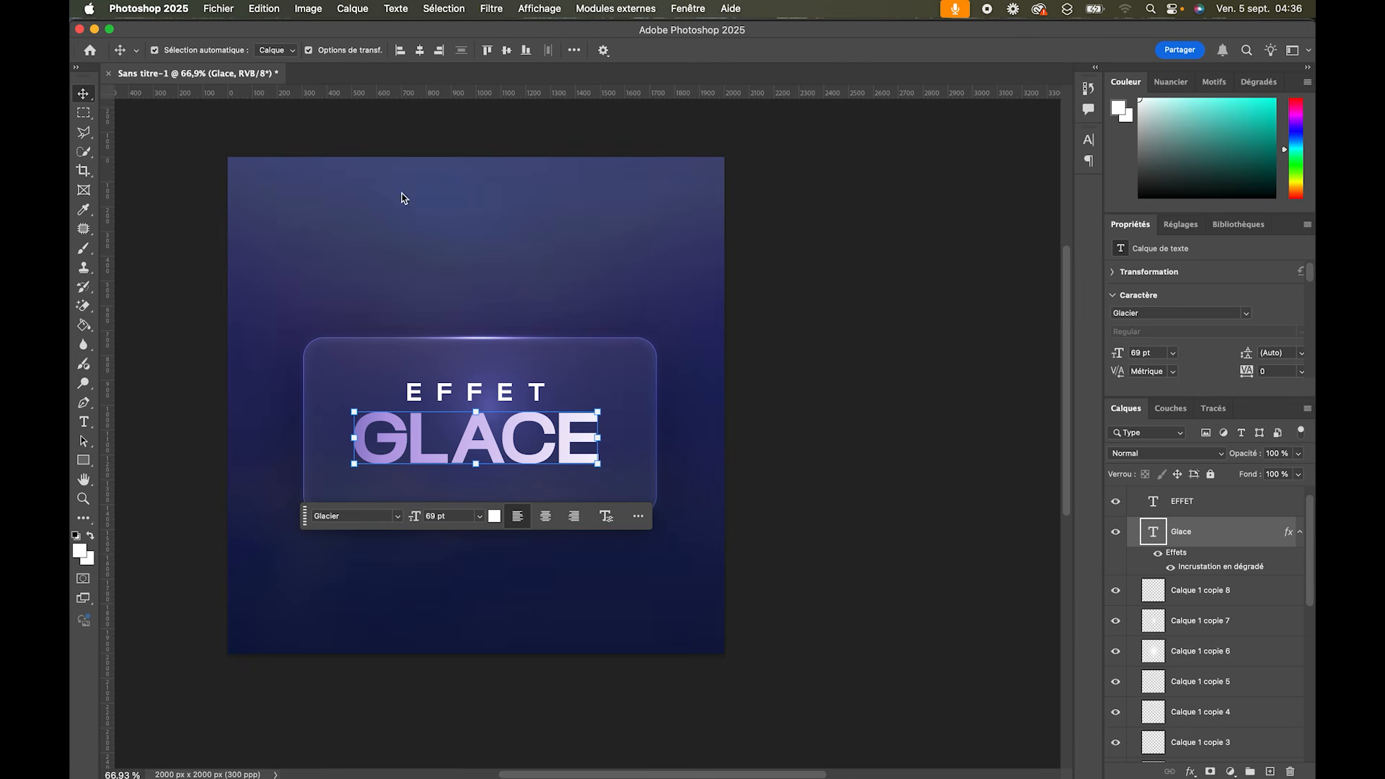
click(896, 341)
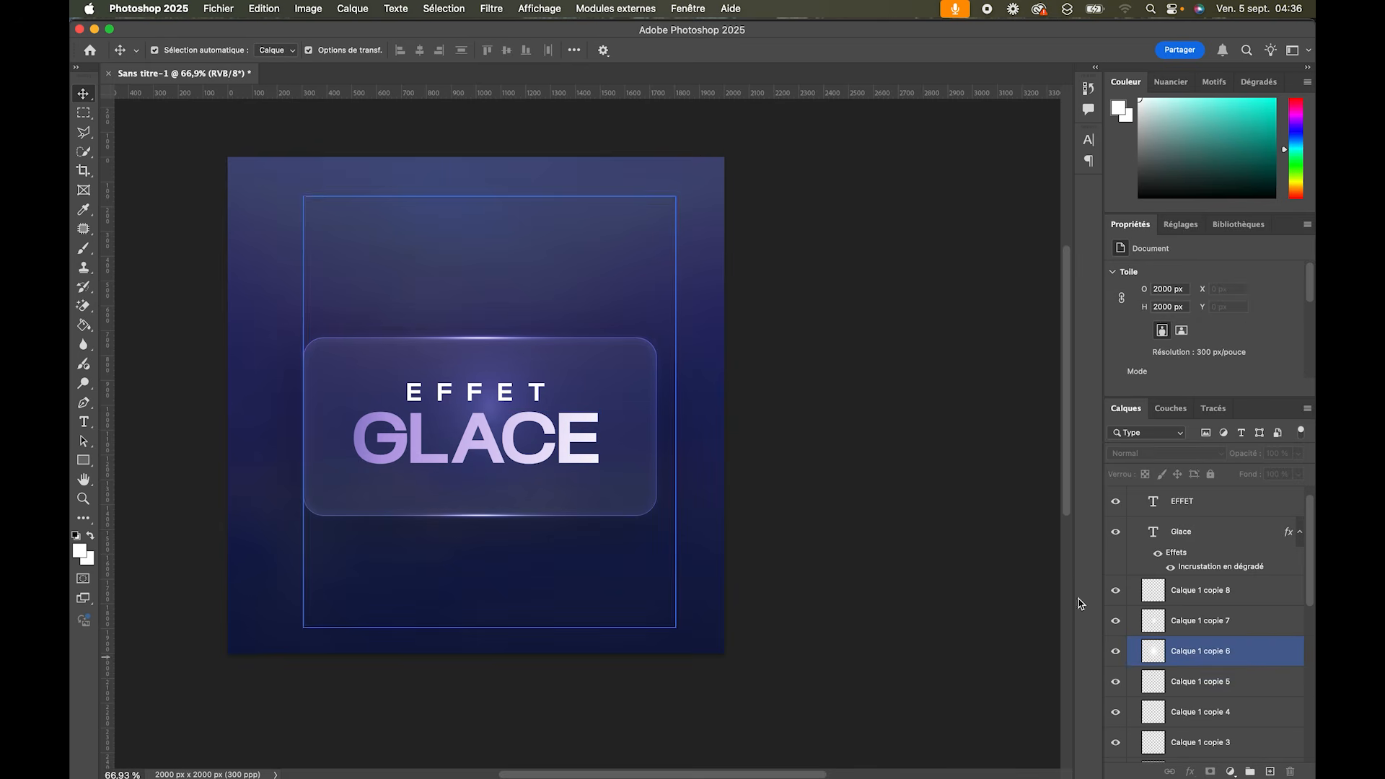